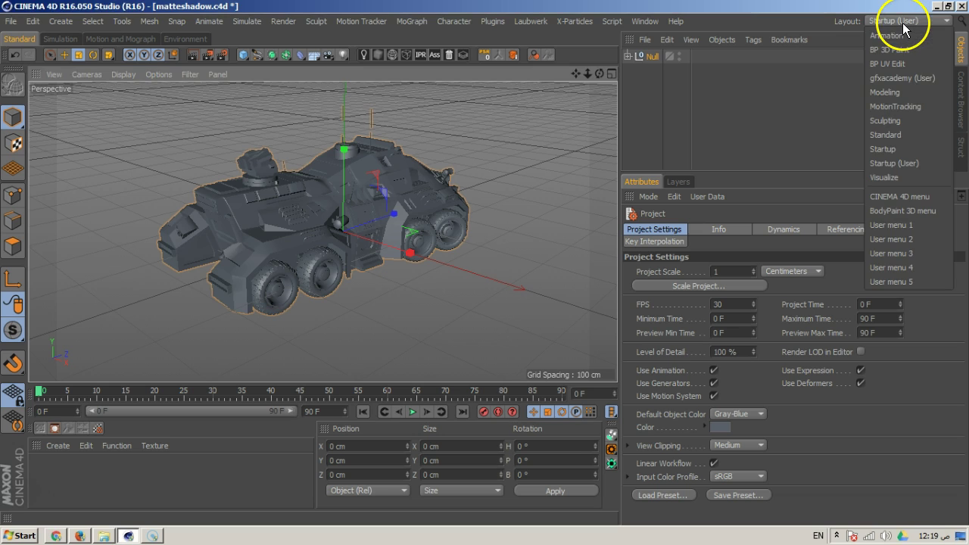
Switch to the gfxacademy layout and undock the Arnold IPR window with its render running
click(904, 78)
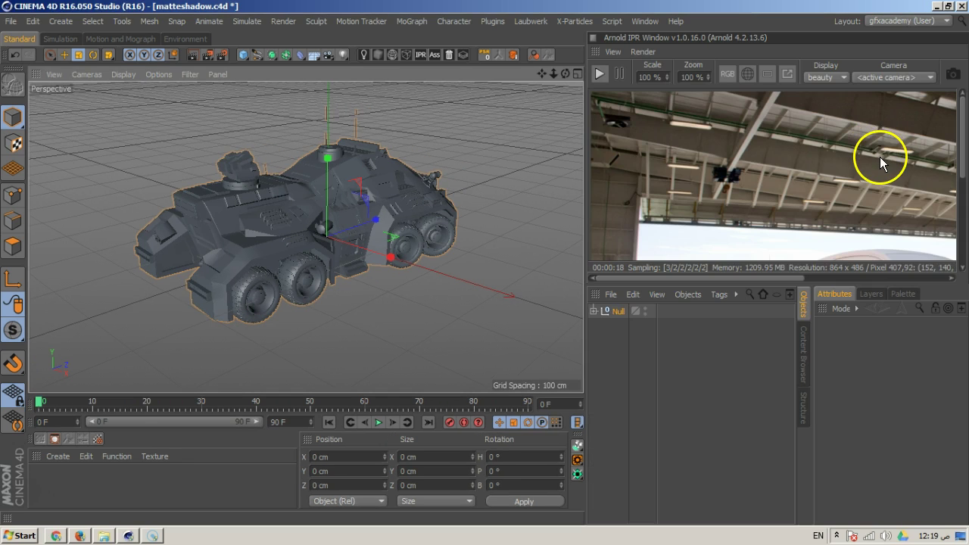
click(600, 74)
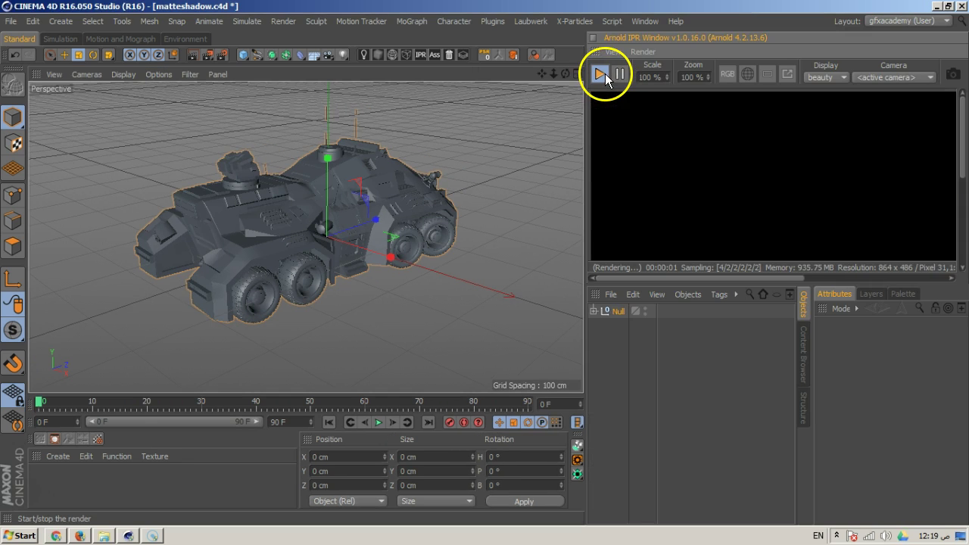
click(597, 52)
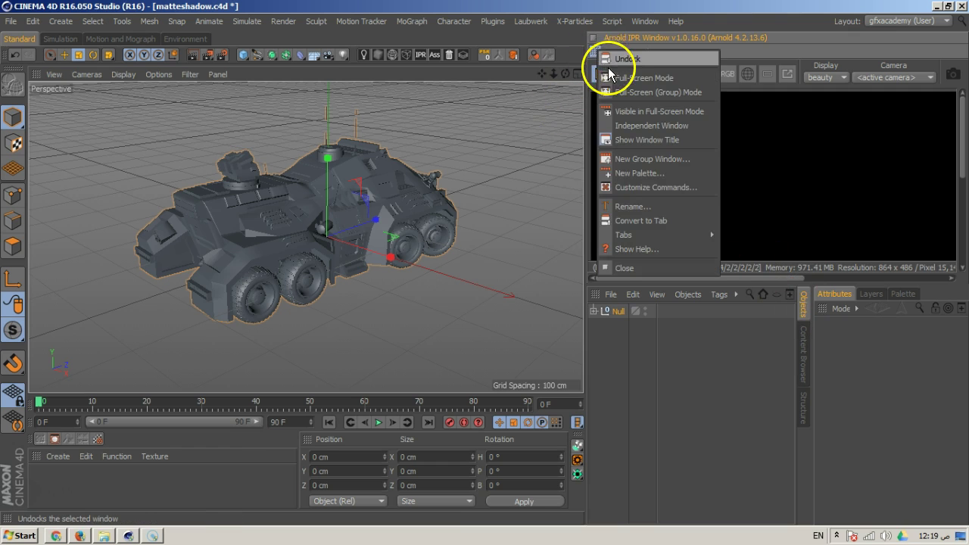
click(615, 60)
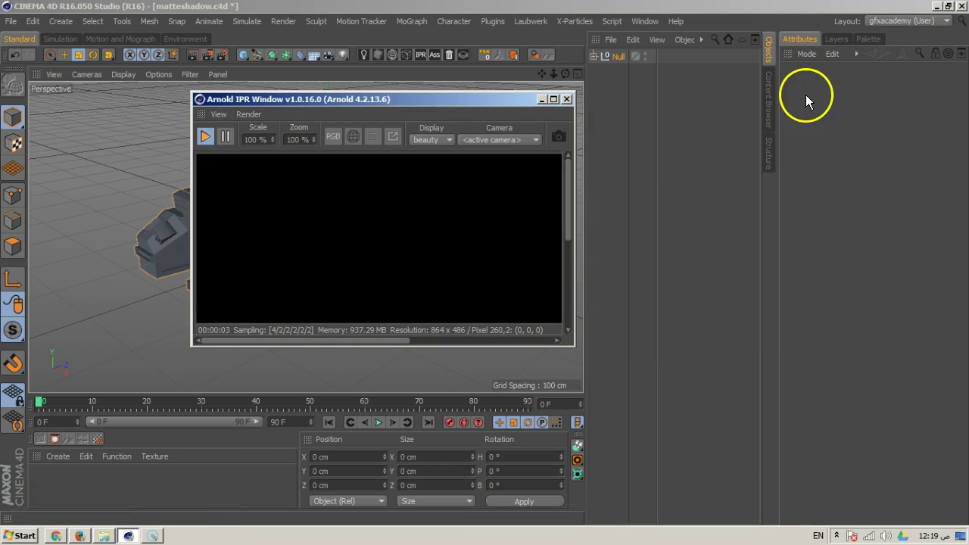
Dock the Attributes and Layers managers together as tabs below the object manager
drag(791, 59, 663, 477)
click(594, 299)
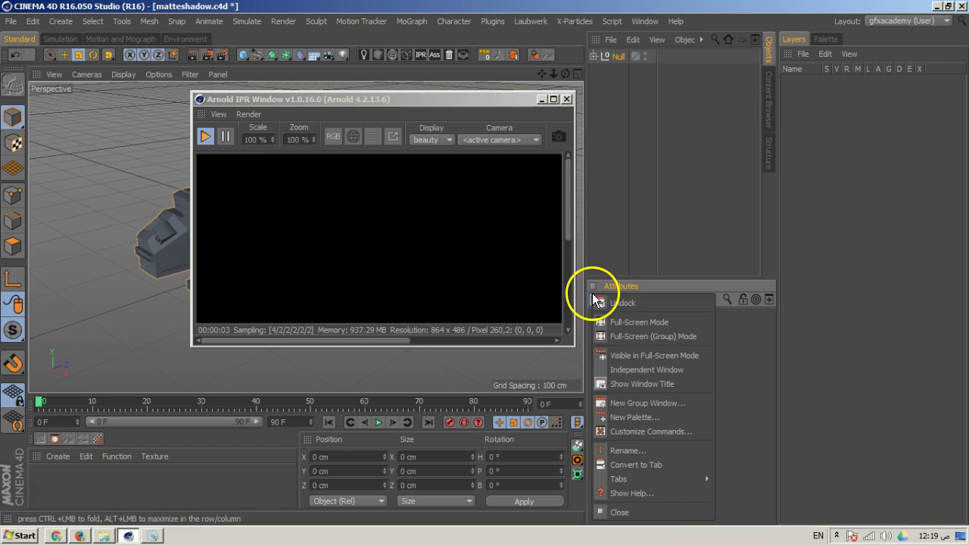
click(631, 463)
drag(788, 60, 628, 292)
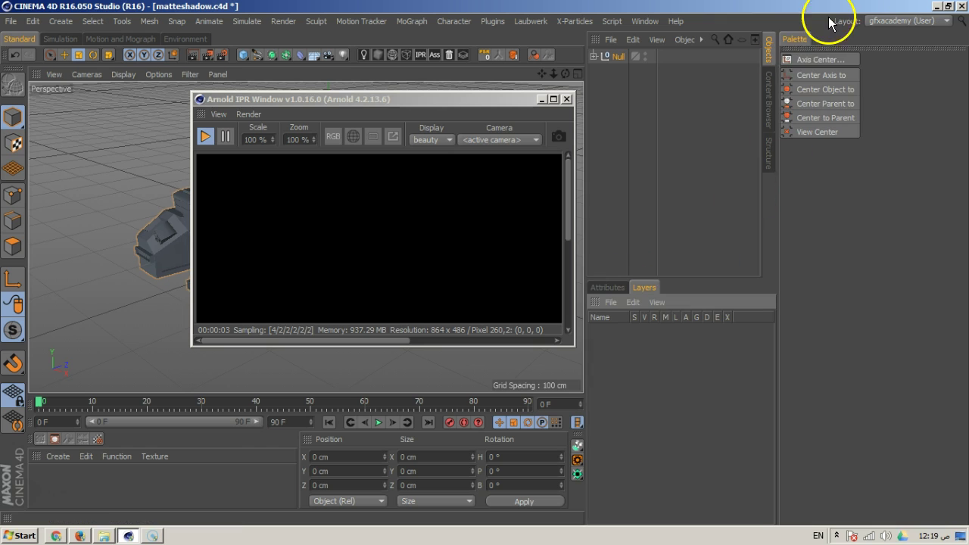
Remove the leftover axis-centering palette and narrow the manager column to enlarge the viewport
click(786, 41)
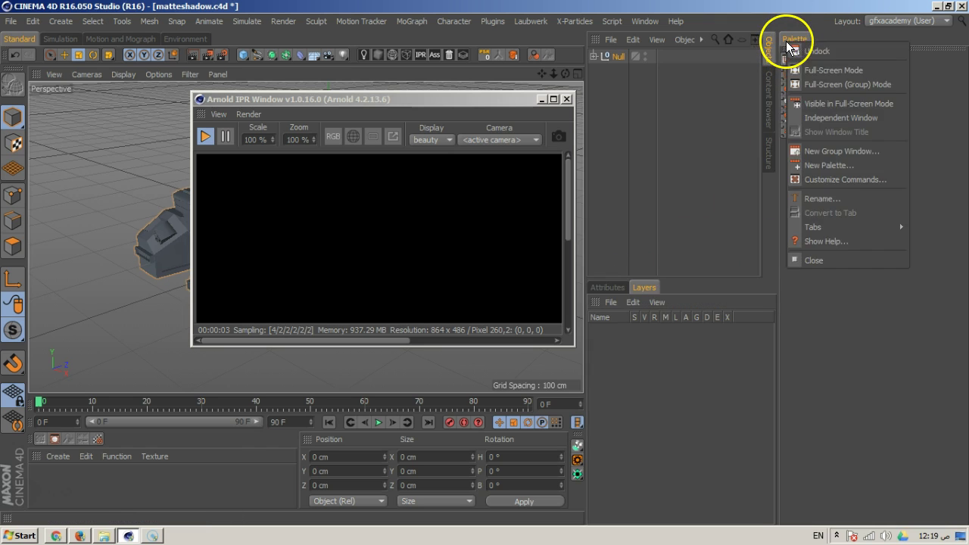
click(792, 47)
click(959, 40)
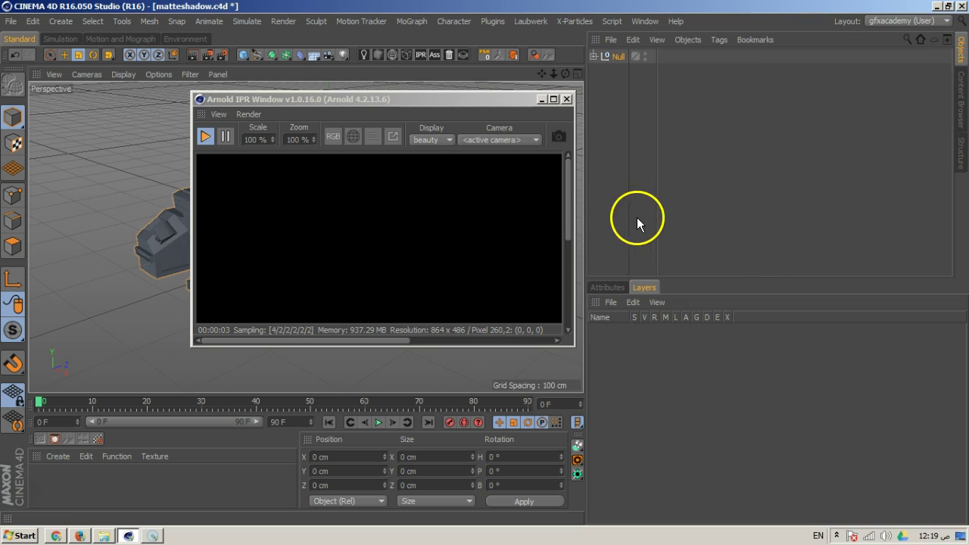
drag(585, 217, 687, 207)
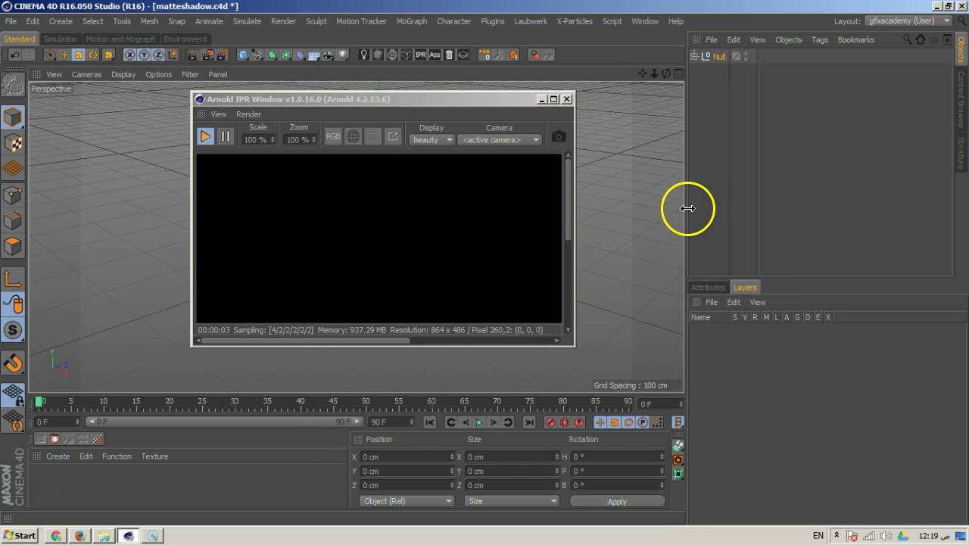
Review the Arnold sampling values and the output size in the render settings
click(221, 55)
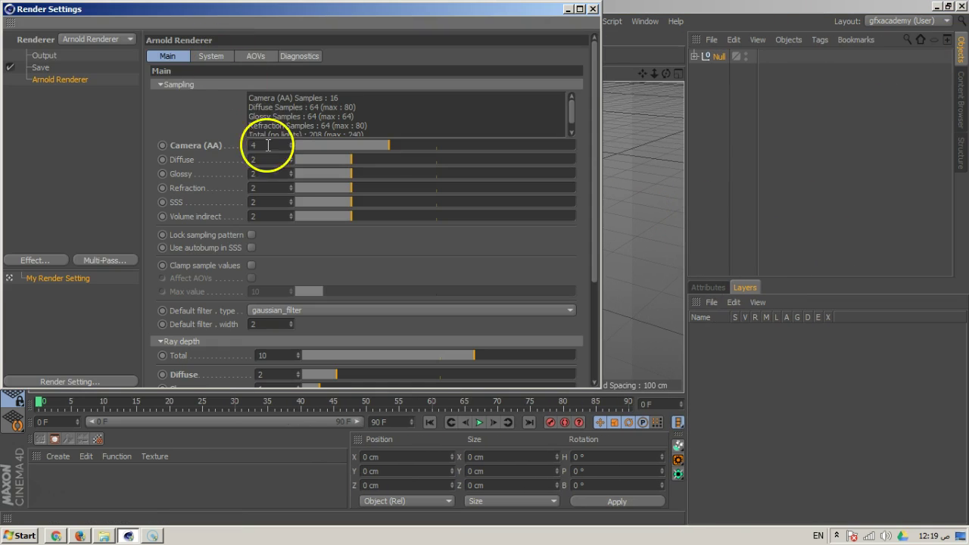
click(45, 55)
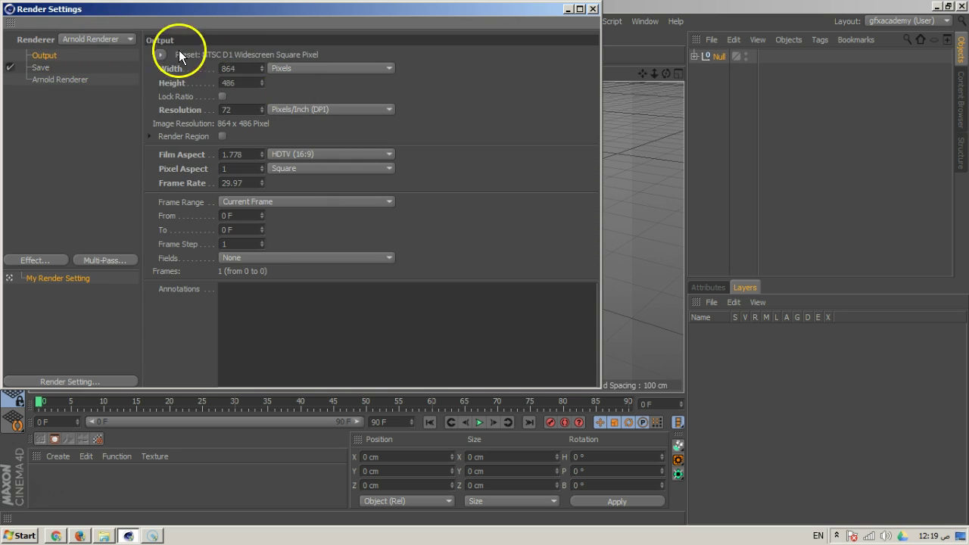
click(593, 9)
Place the Arnold IPR window beside the vehicle over a slightly wider manager column and set its render scale to 50 %
drag(685, 227, 644, 223)
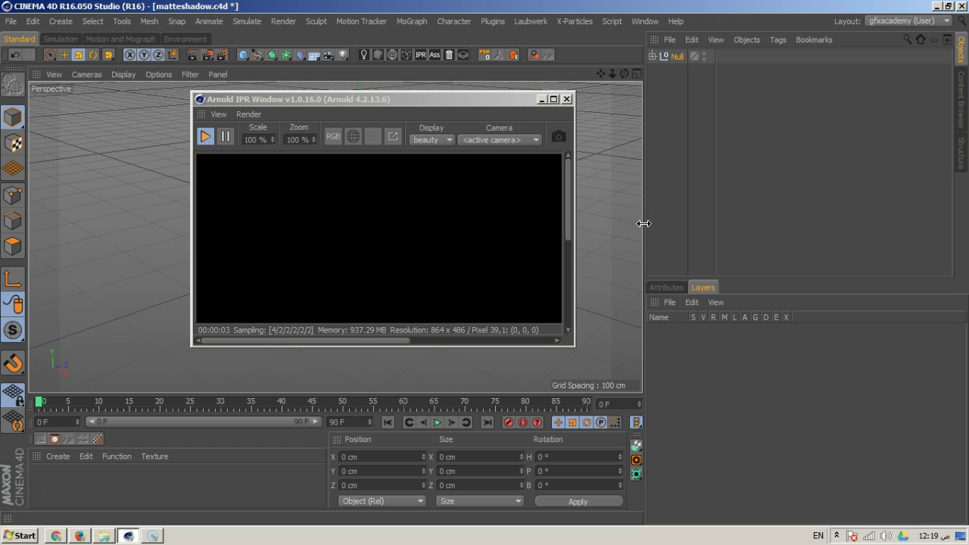
click(486, 223)
drag(409, 100, 772, 73)
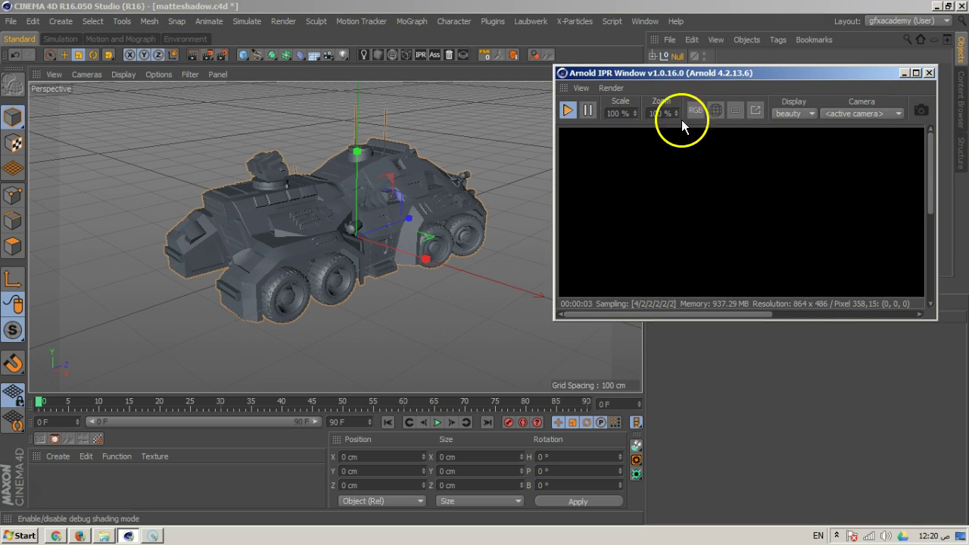
click(626, 112)
text(50)
key(Return)
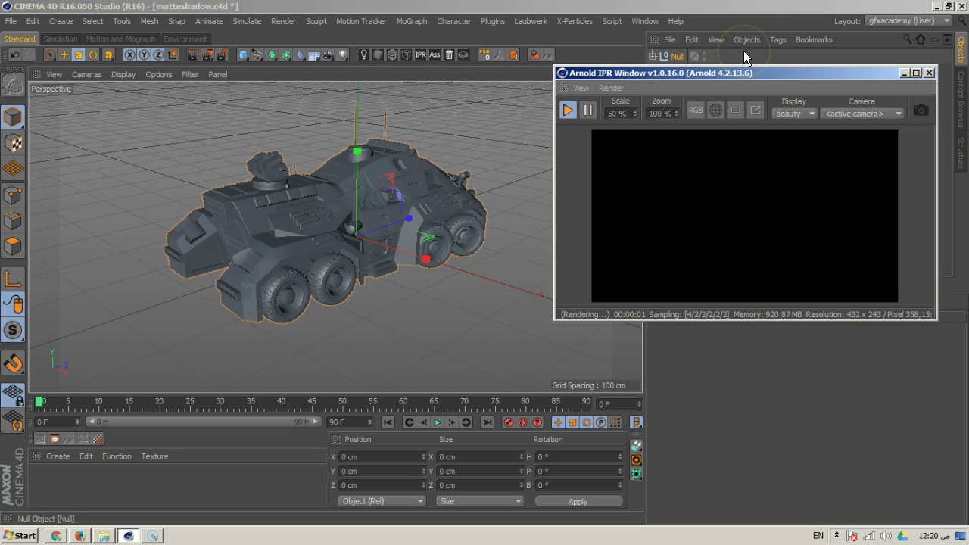
drag(683, 74, 682, 105)
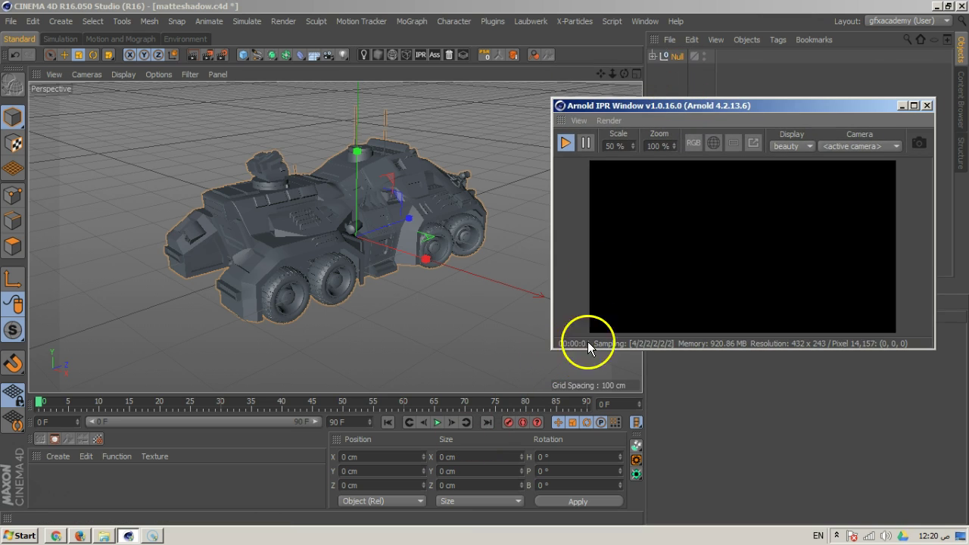
drag(700, 107, 717, 241)
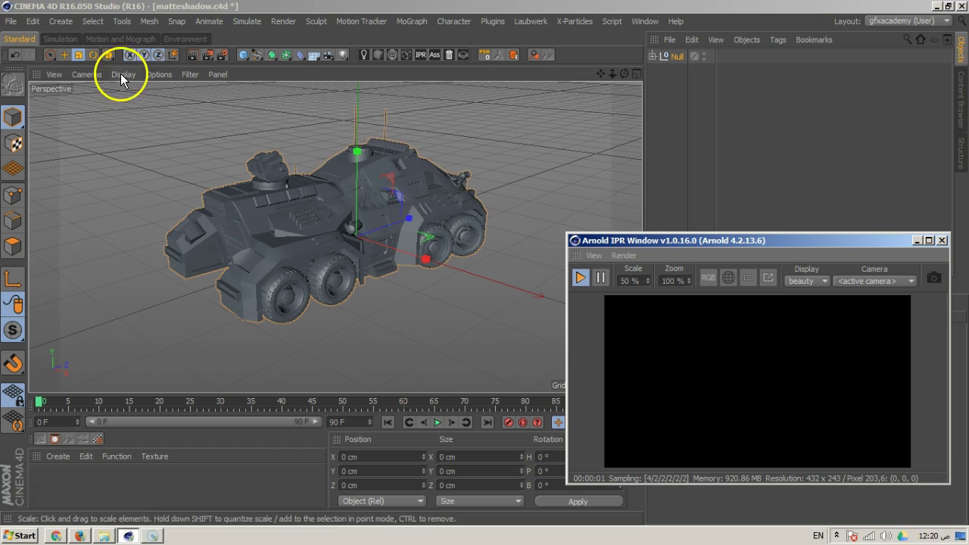
Activate the Move tool and orbit the perspective view to a low angle on the vehicle's front
click(65, 54)
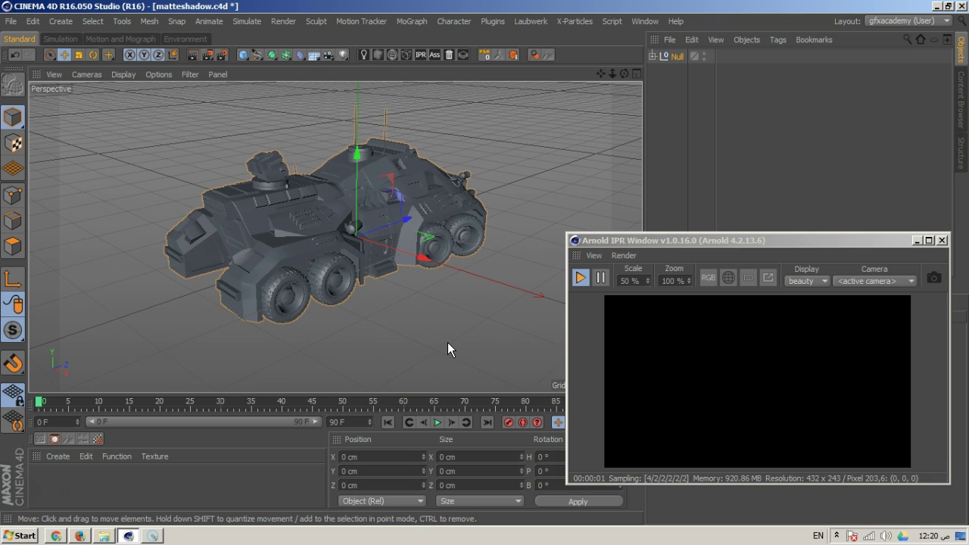
click(462, 310)
alt+drag(482, 300, 125, 271)
alt+drag(454, 318, 439, 256)
alt+drag(400, 292, 366, 179)
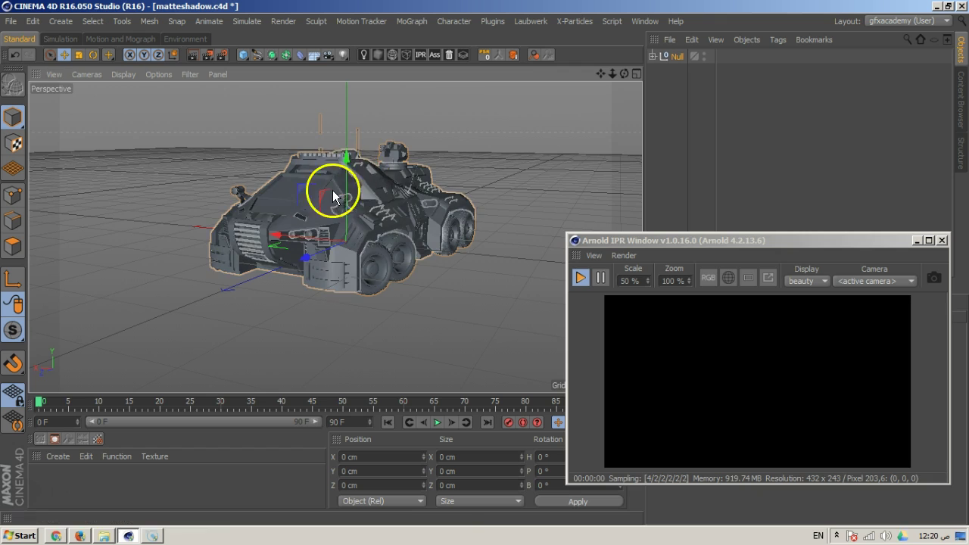
drag(772, 240, 766, 203)
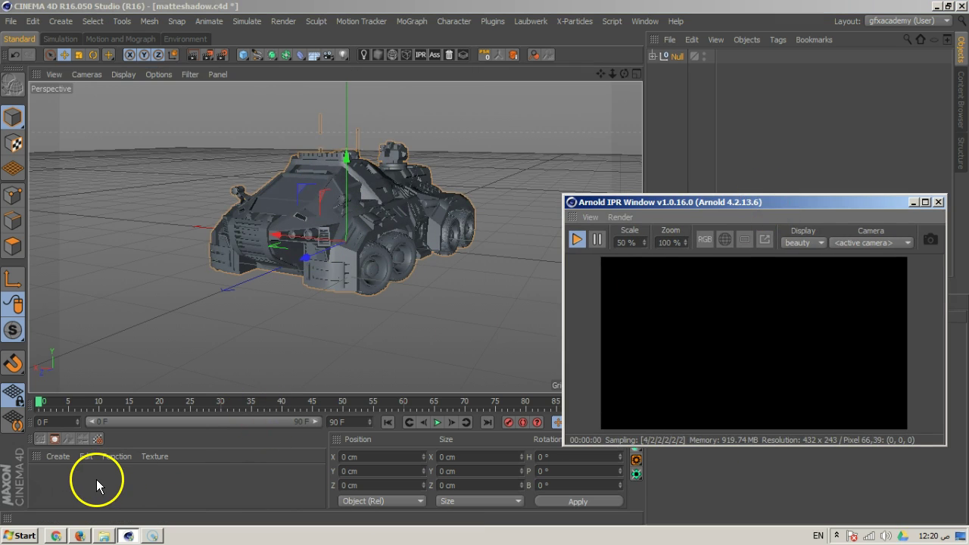
Create a new Arnold surface material of the standard type
click(59, 458)
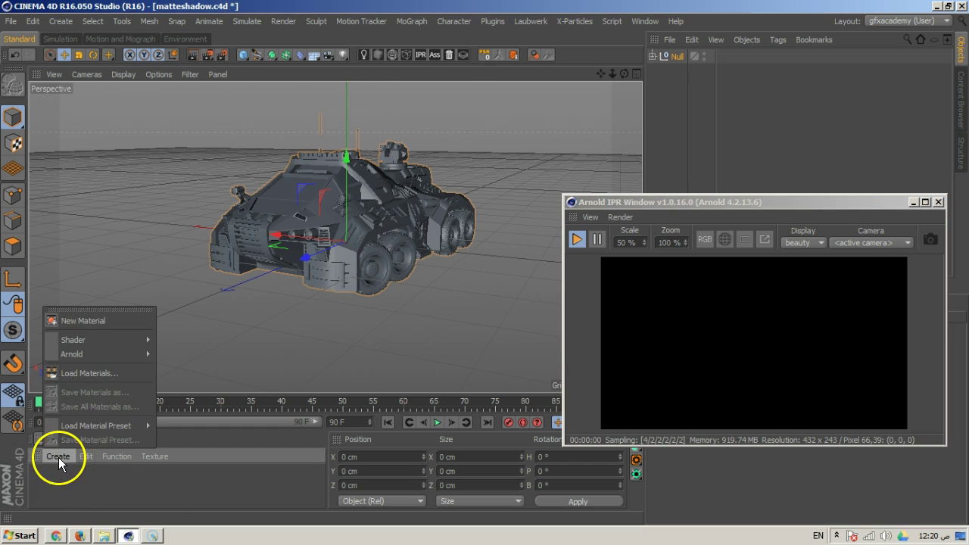
mouse_move(101, 355)
mouse_move(168, 354)
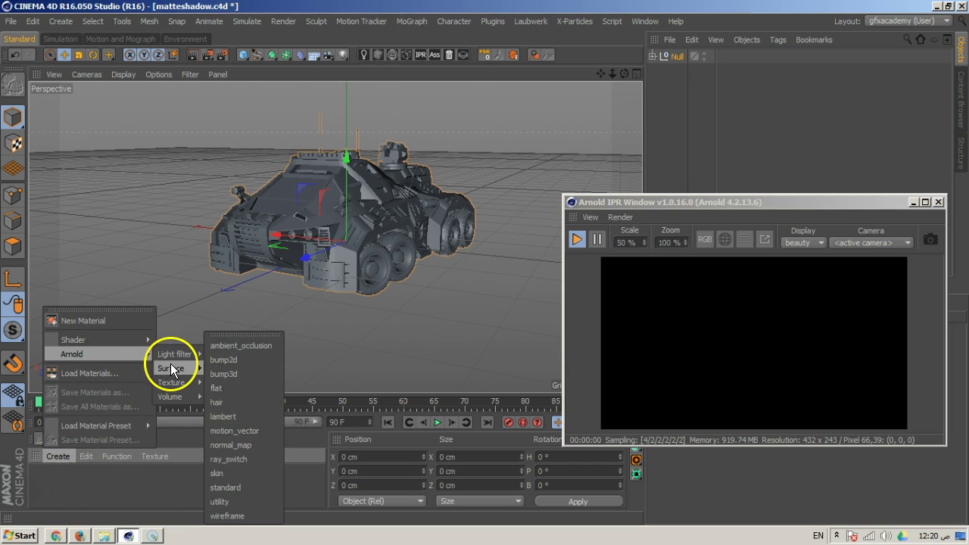
click(220, 490)
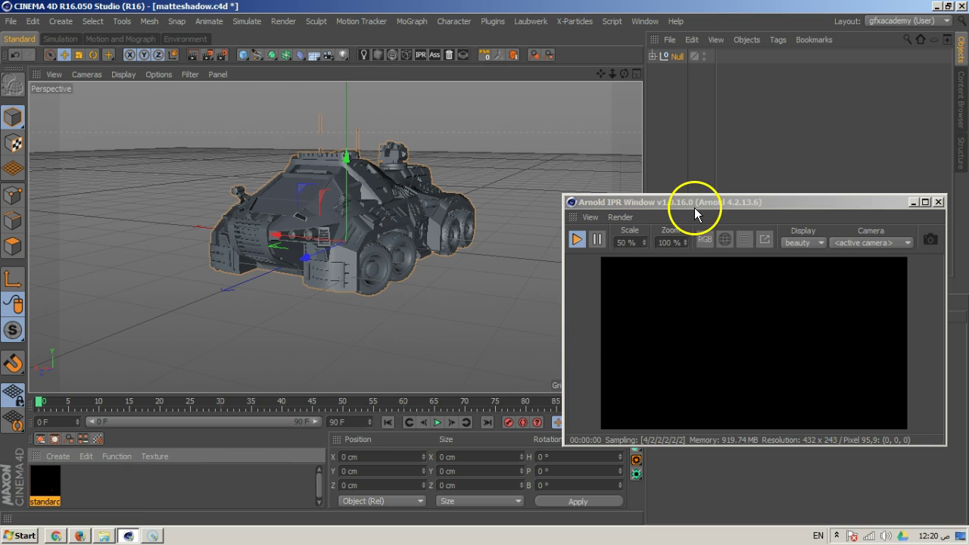
Add an Arnold skydome_light to the scene, keeping the IPR window clear of the light list and the object manager
drag(694, 208, 382, 262)
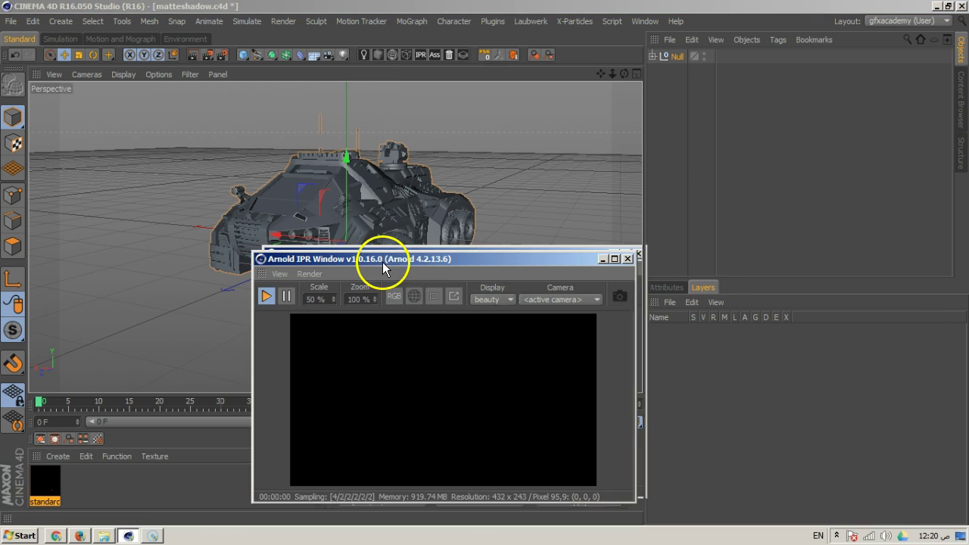
click(366, 59)
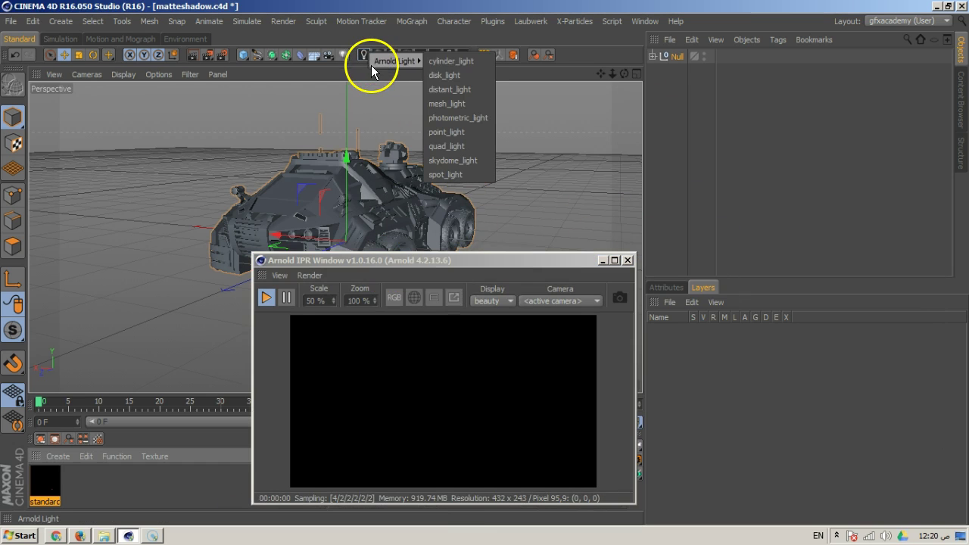
click(454, 160)
click(507, 261)
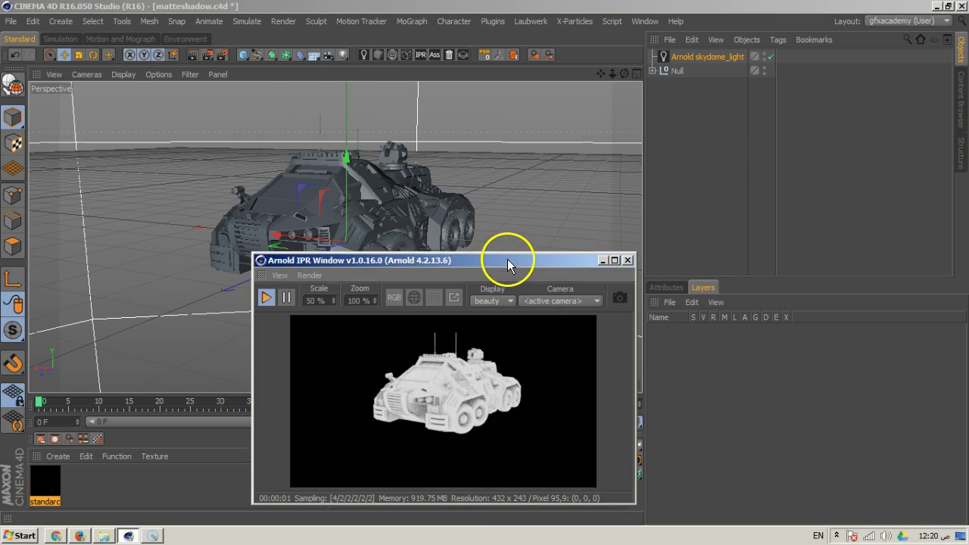
drag(507, 260, 742, 154)
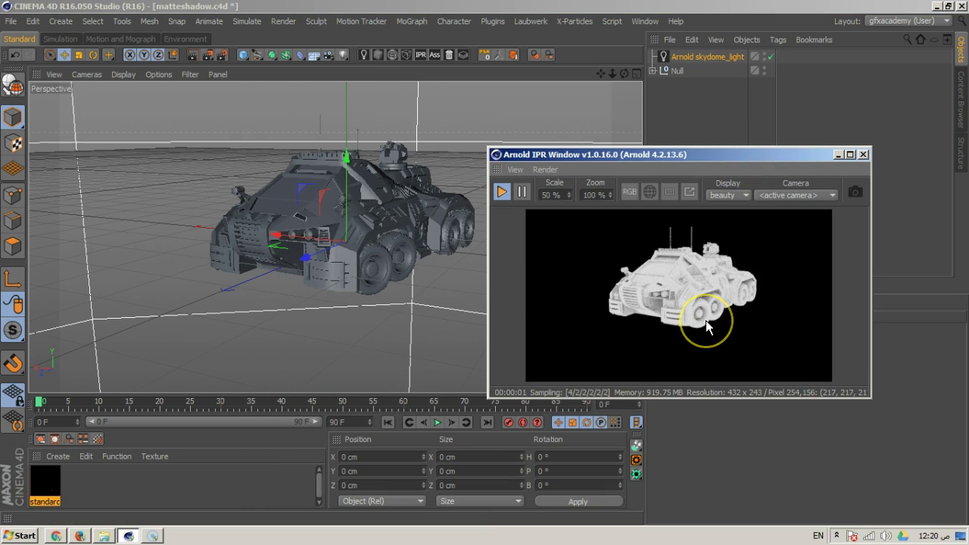
Assign the standard material to the Null that holds the vehicle
click(85, 463)
drag(51, 473, 674, 72)
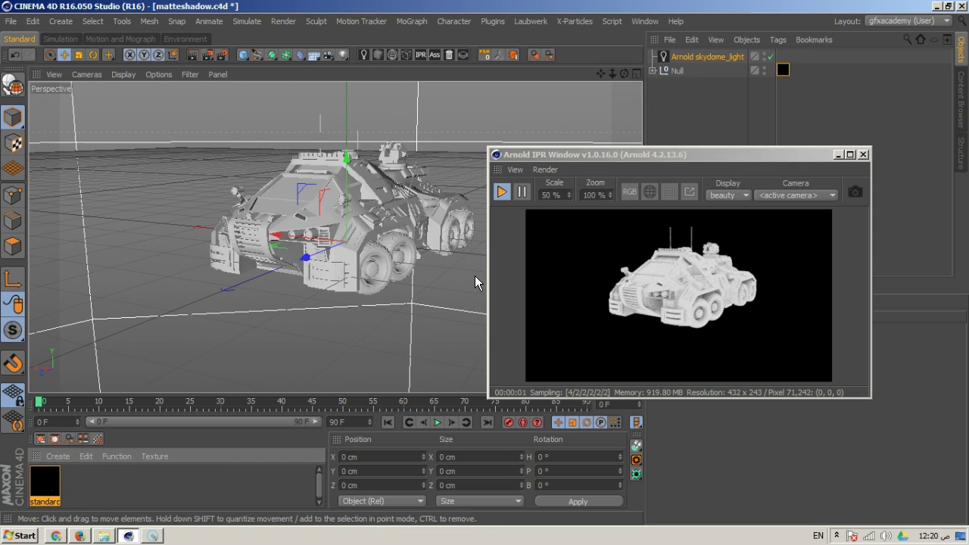
mouse_move(341, 156)
mouse_down()
mouse_move(361, 147)
mouse_move(352, 250)
mouse_move(377, 228)
mouse_move(385, 237)
mouse_move(347, 222)
mouse_move(380, 214)
mouse_up()
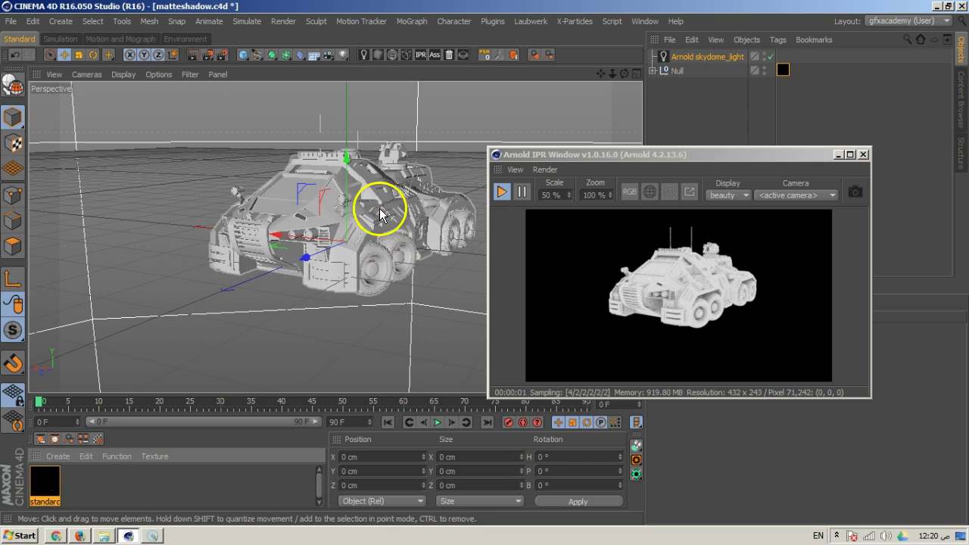
Open the standard material for editing beside the IPR window and set its diffuse weight to 0.54
double_click(54, 471)
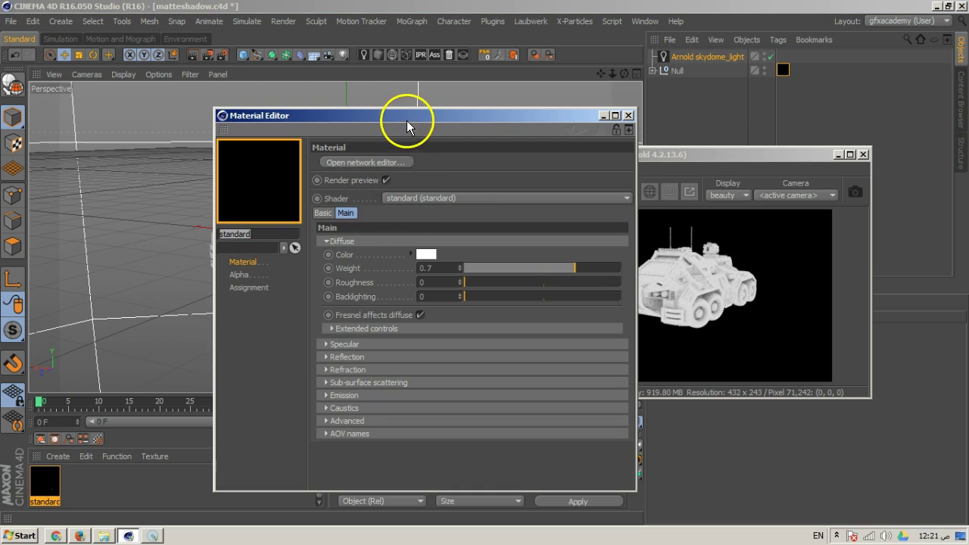
drag(407, 126, 268, 66)
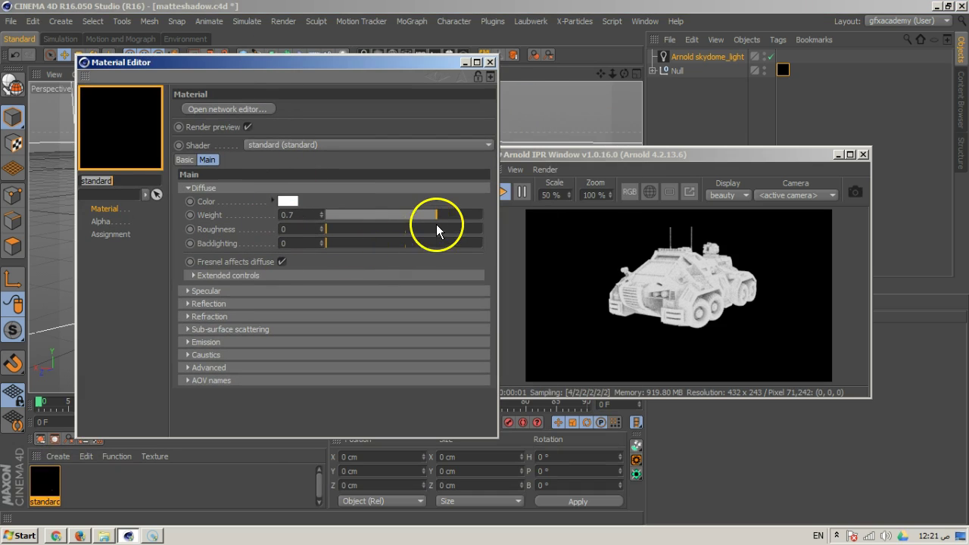
drag(436, 217, 412, 217)
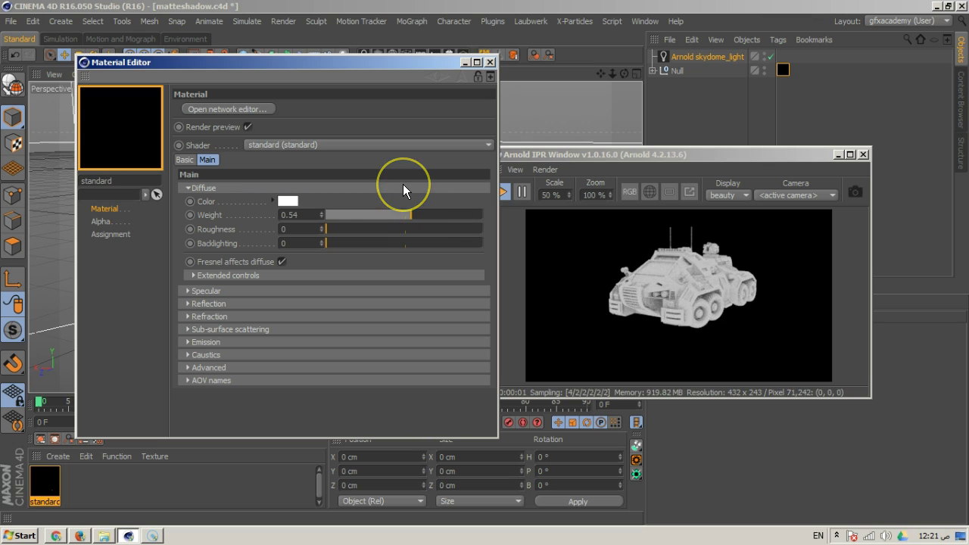
Set the material's diffuse color to a dark, desaturated blue with a hue of 209°
click(287, 201)
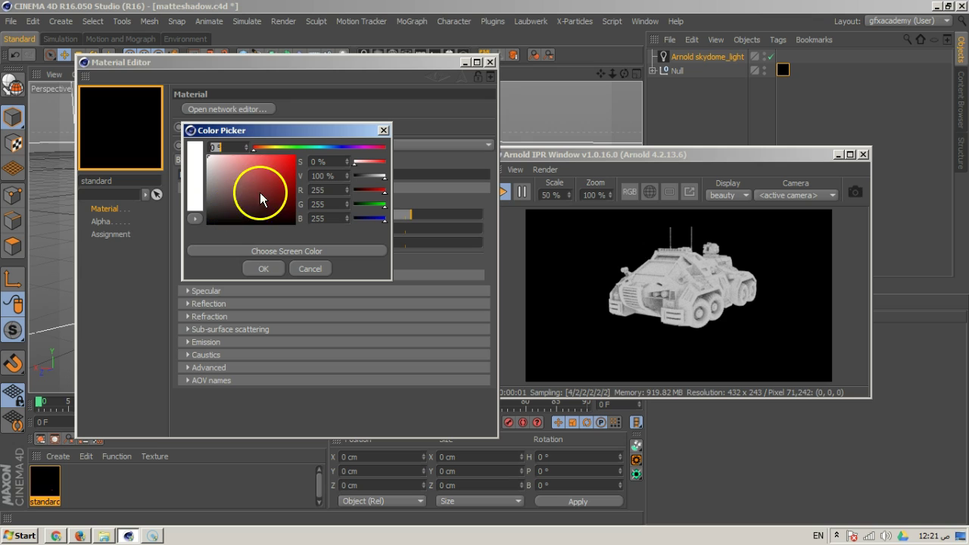
drag(253, 148, 329, 148)
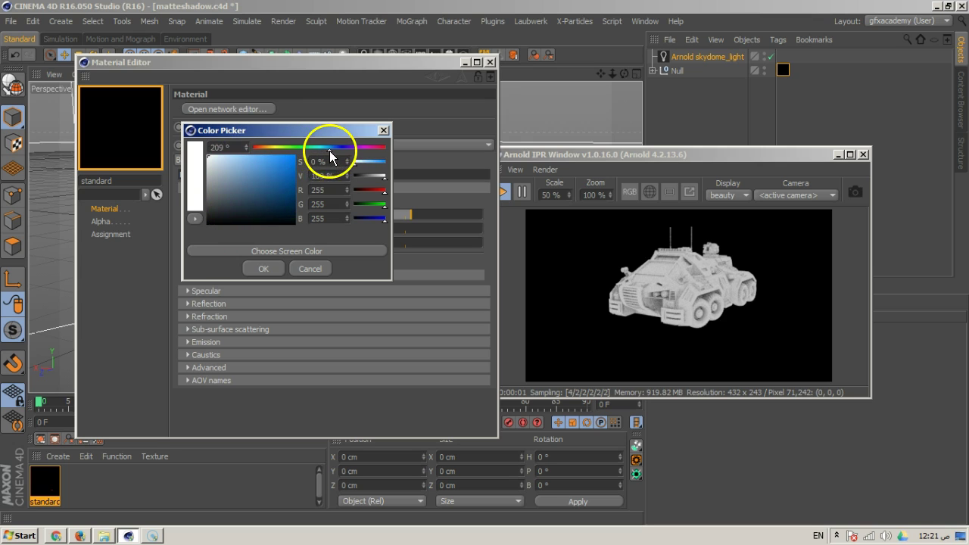
click(236, 209)
click(263, 269)
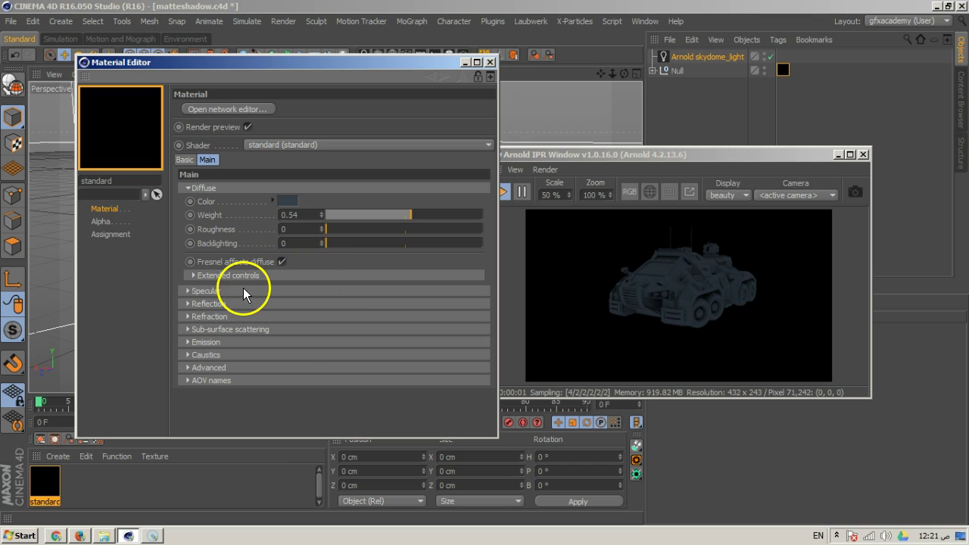
Set the material's specular weight to 0.2 and enable the specular Fresnel option
click(243, 290)
drag(324, 320, 355, 315)
click(282, 391)
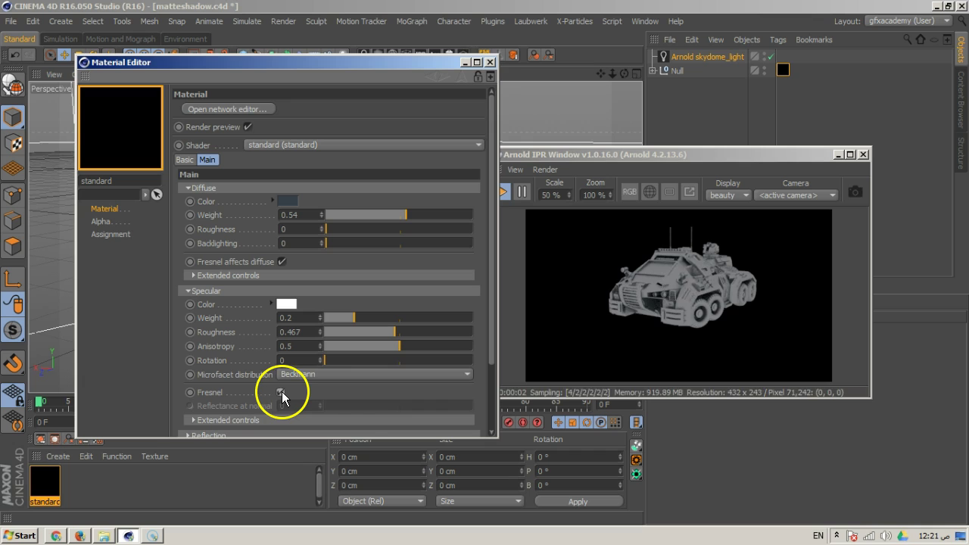
Set the standard material's reflectance at normal and specular weight to 0.29, and its diffuse weight to 0.6
drag(332, 409, 363, 405)
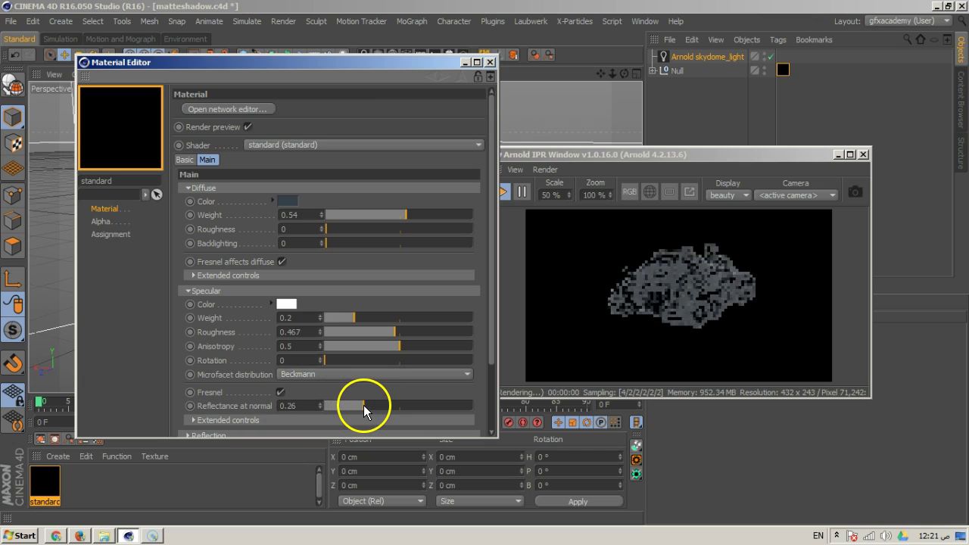
drag(359, 318, 368, 317)
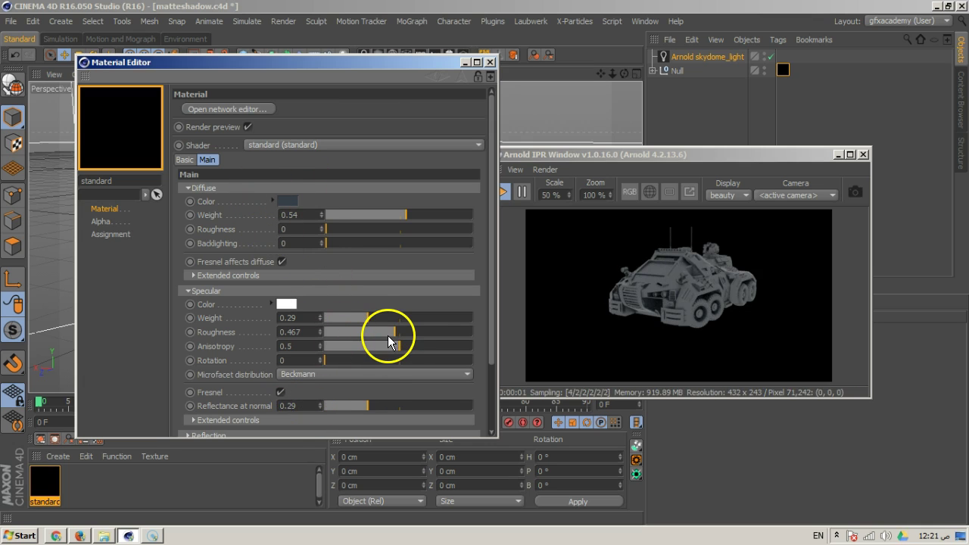
double_click(307, 216)
text(.6)
key(Return)
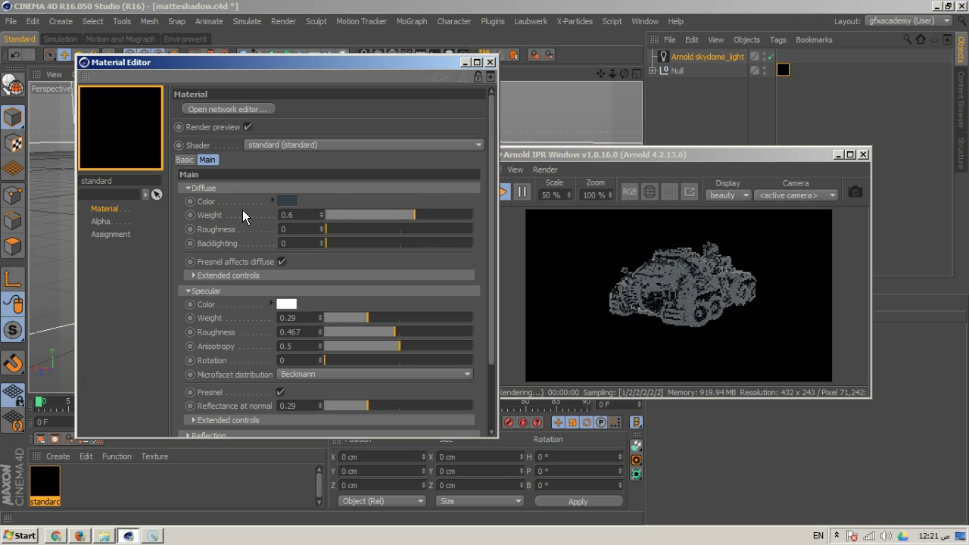
Refine the specular settings to weight 0.3, reflectance at normal 0.1 and roughness 0.38, and close the material editor
double_click(299, 318)
text(.3)
key(Return)
double_click(299, 405)
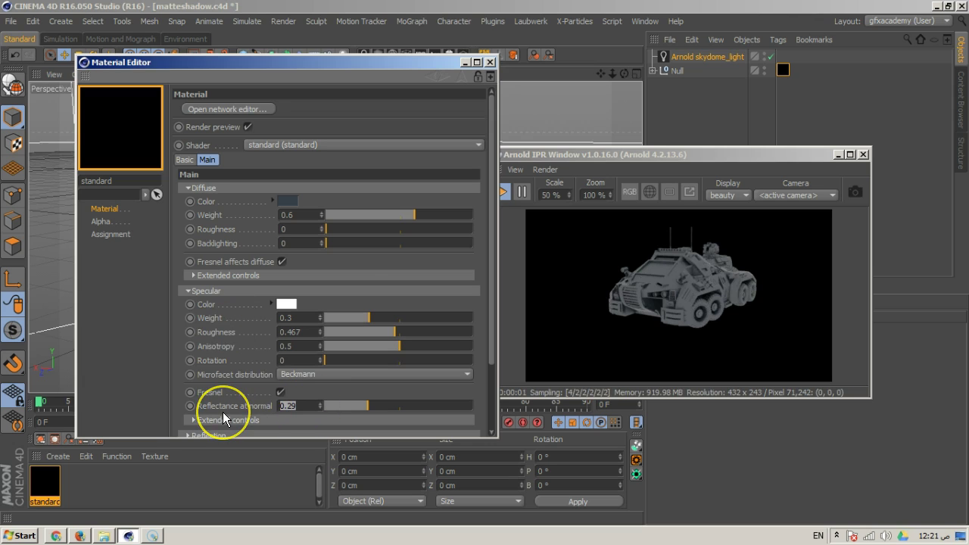
text(.1)
key(Return)
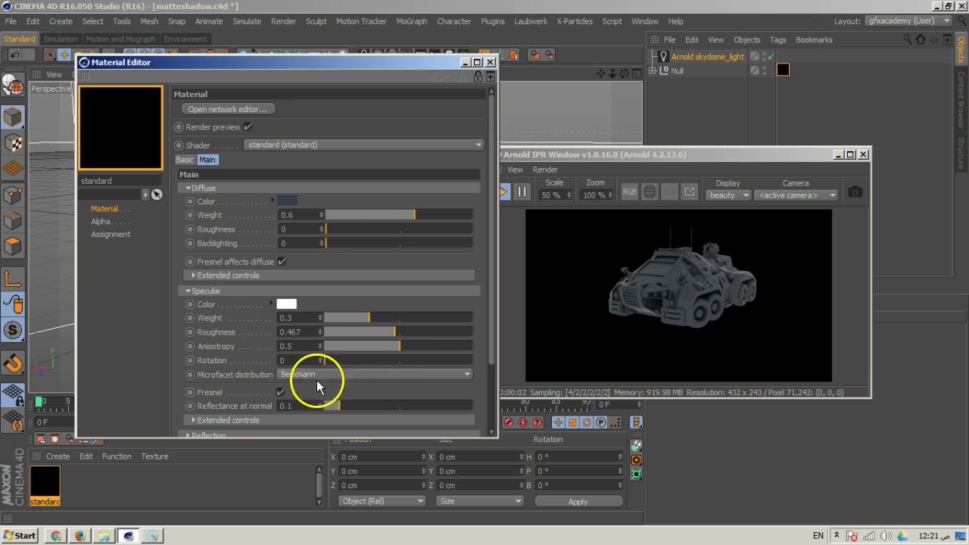
drag(403, 333, 380, 332)
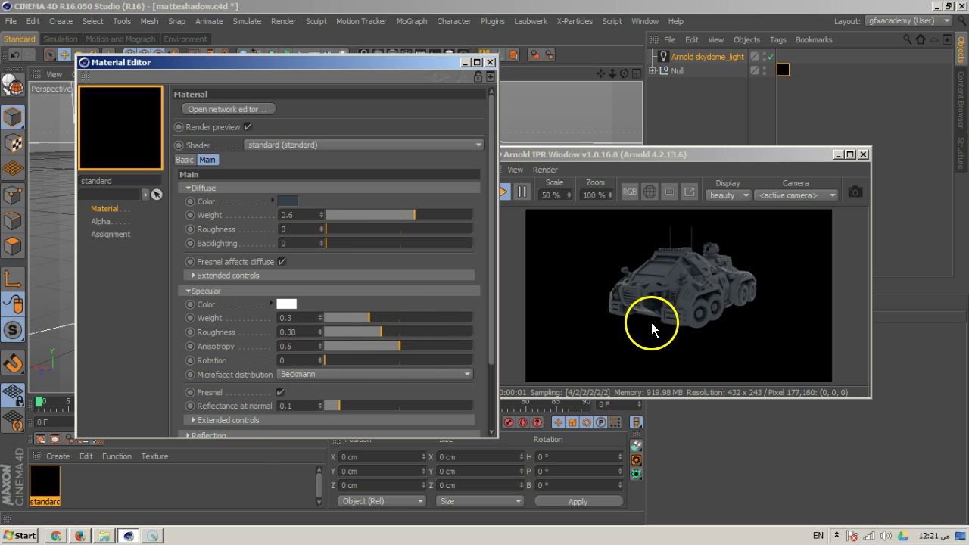
click(491, 63)
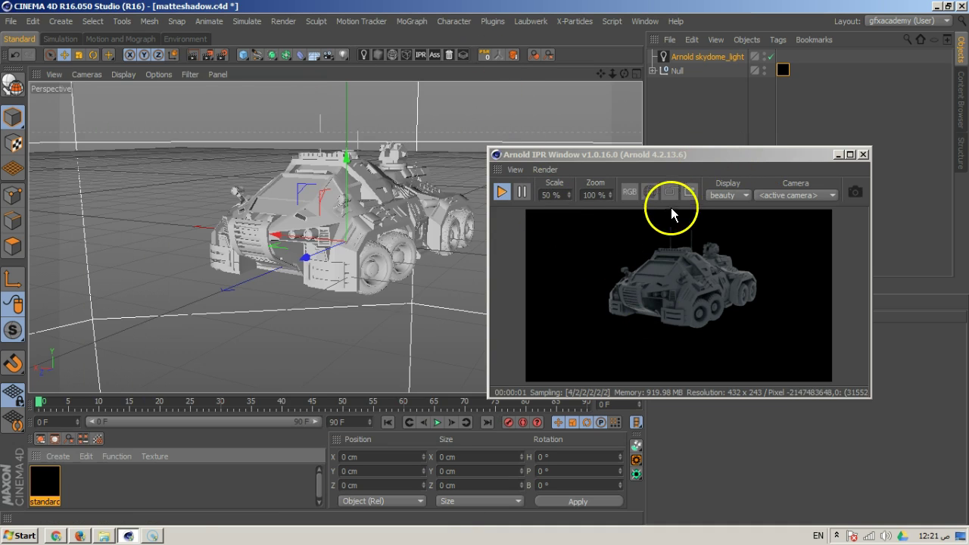
Reposition the IPR window beside the vehicle and add a Background object to the scene
drag(702, 155, 631, 94)
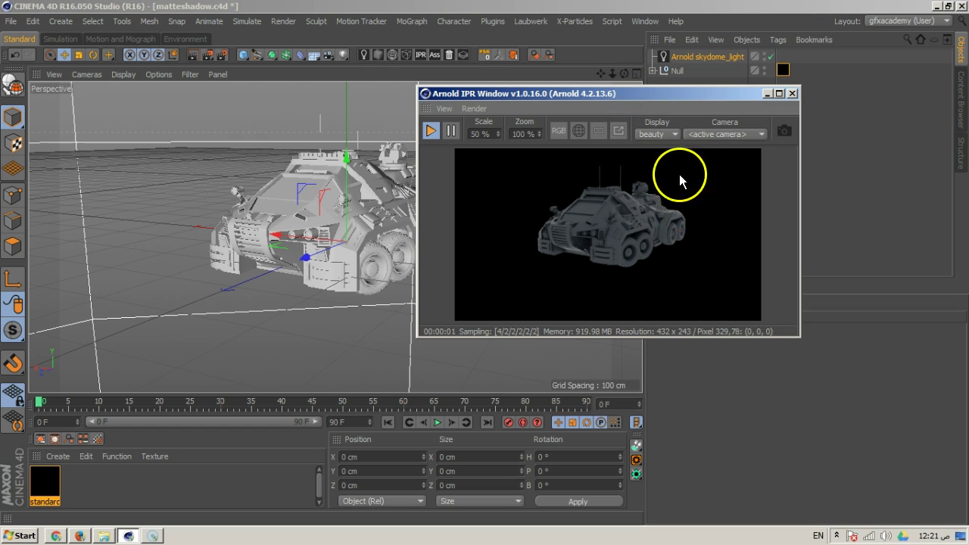
drag(659, 94, 663, 161)
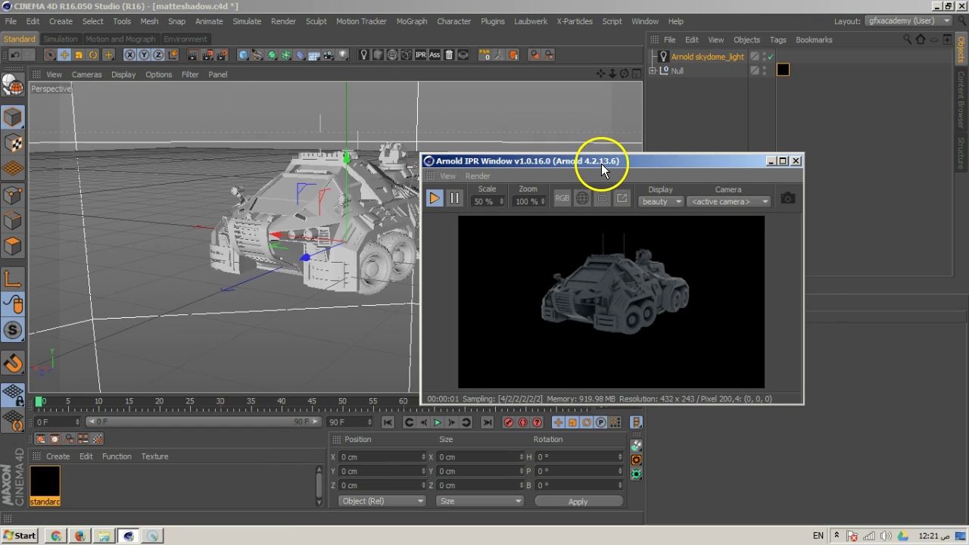
drag(602, 164, 630, 167)
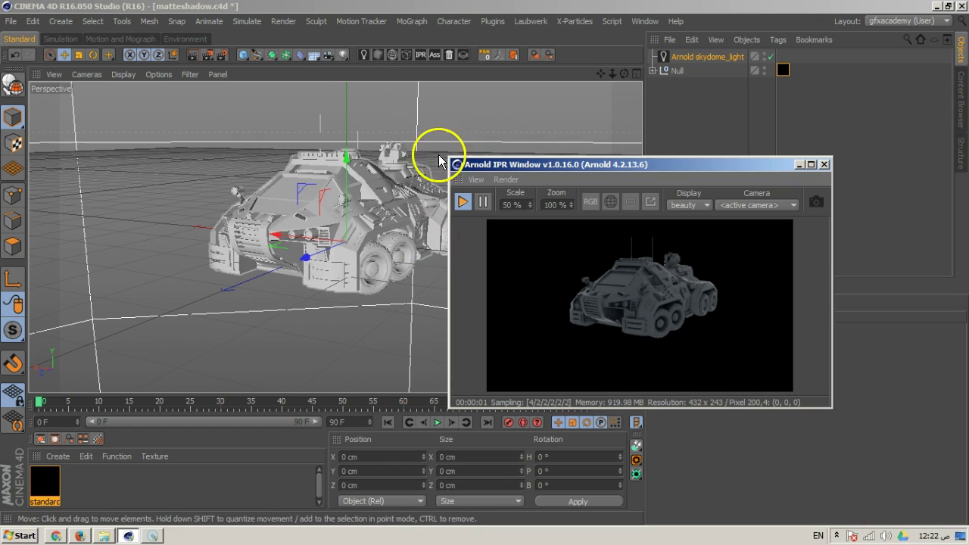
click(312, 57)
drag(313, 56, 378, 183)
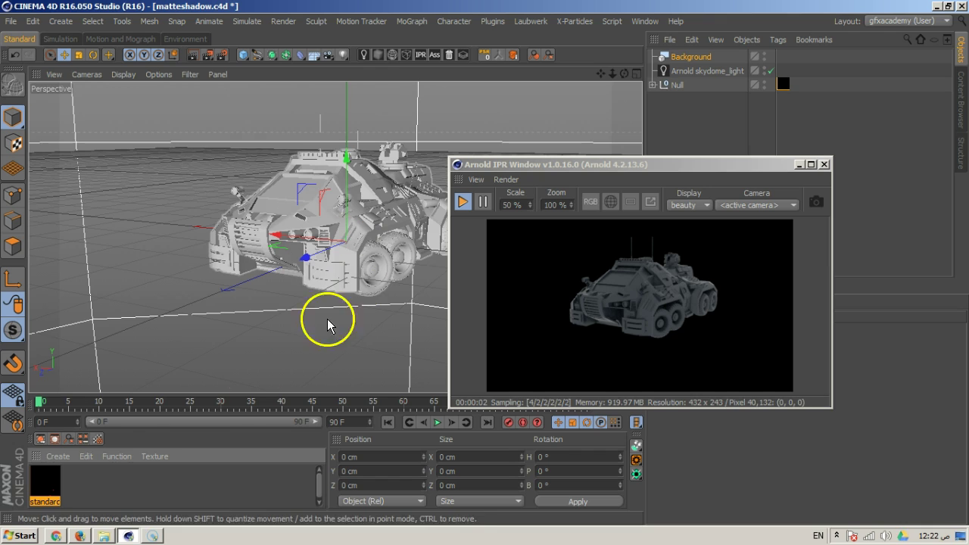
Create an Arnold Shader Network material and name it BG IPR
click(61, 460)
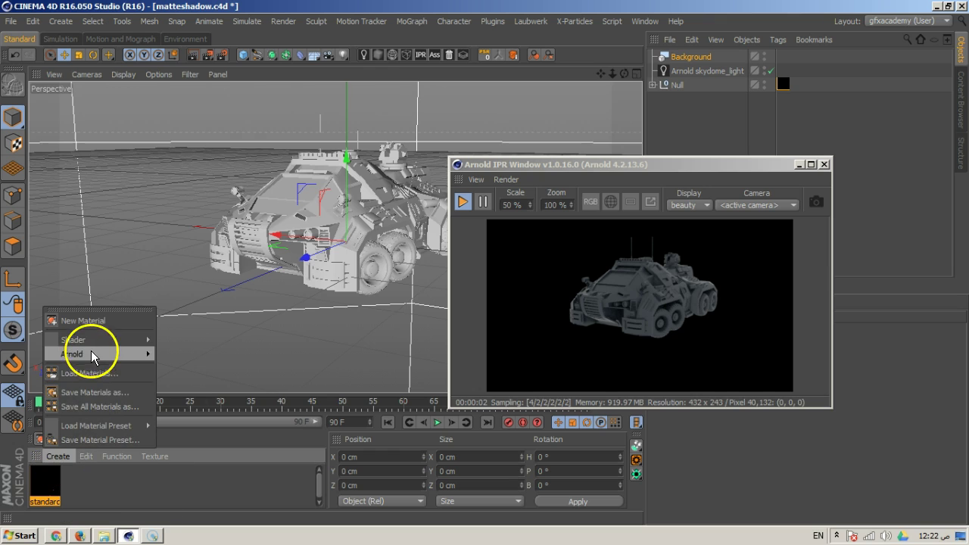
mouse_move(93, 341)
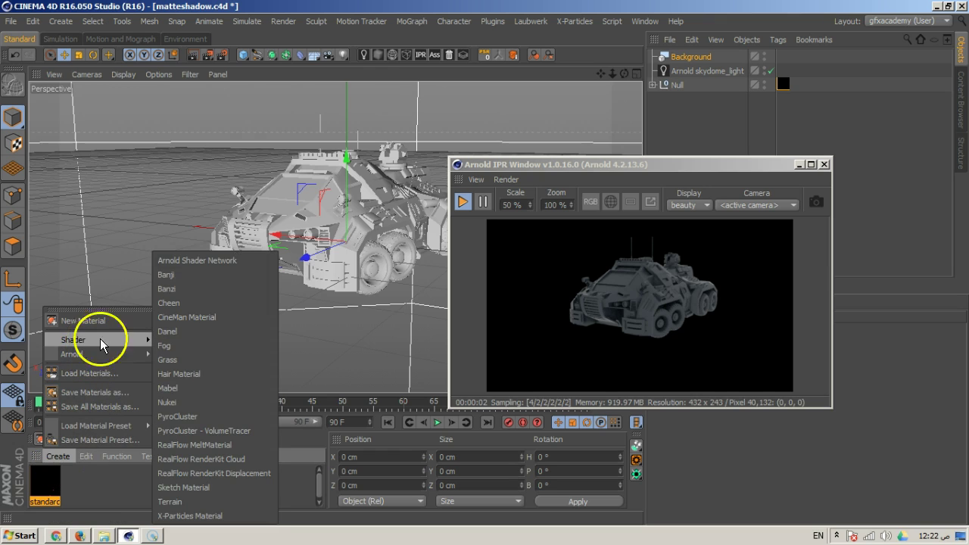
click(222, 268)
double_click(43, 471)
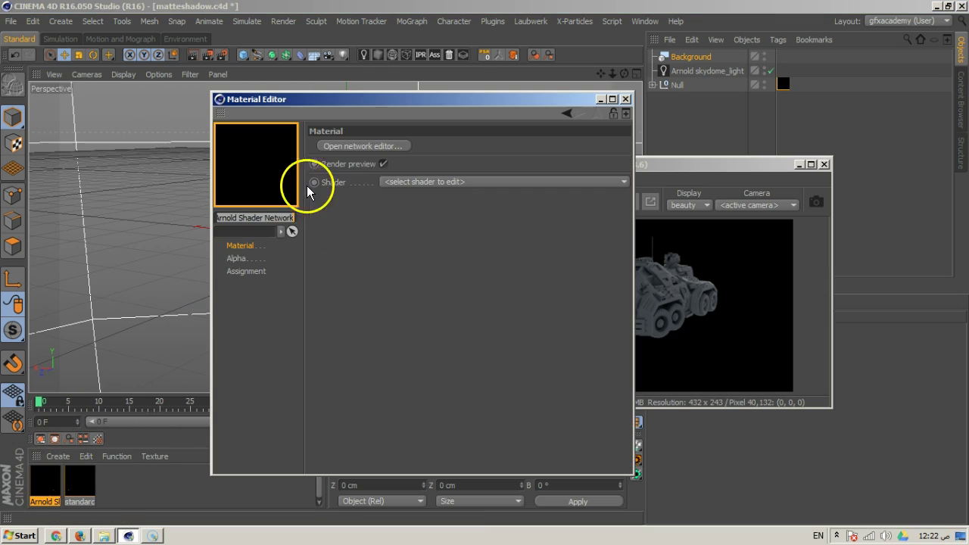
text(BG IPR)
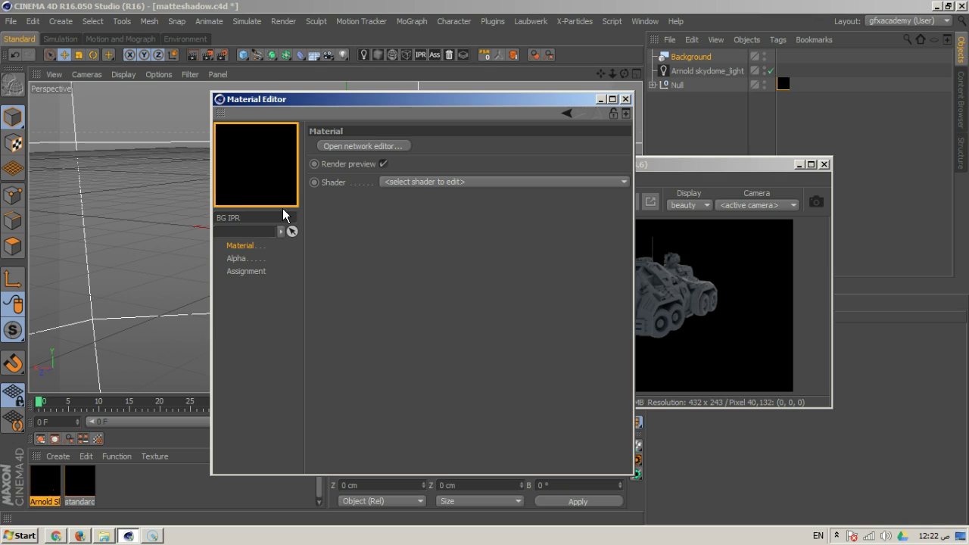
Add an image shader to the BG IPR network and connect its output to Arnold Beauty
click(342, 146)
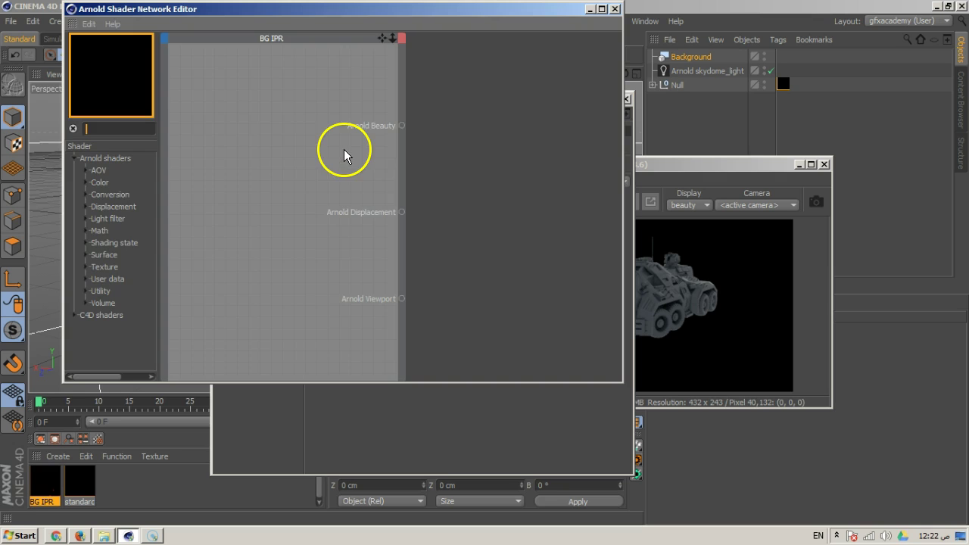
click(131, 170)
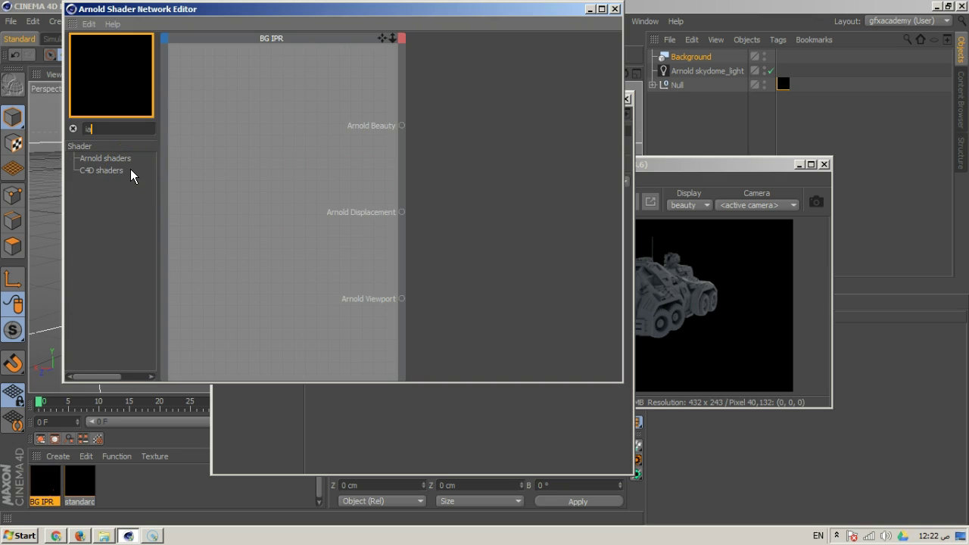
text(im)
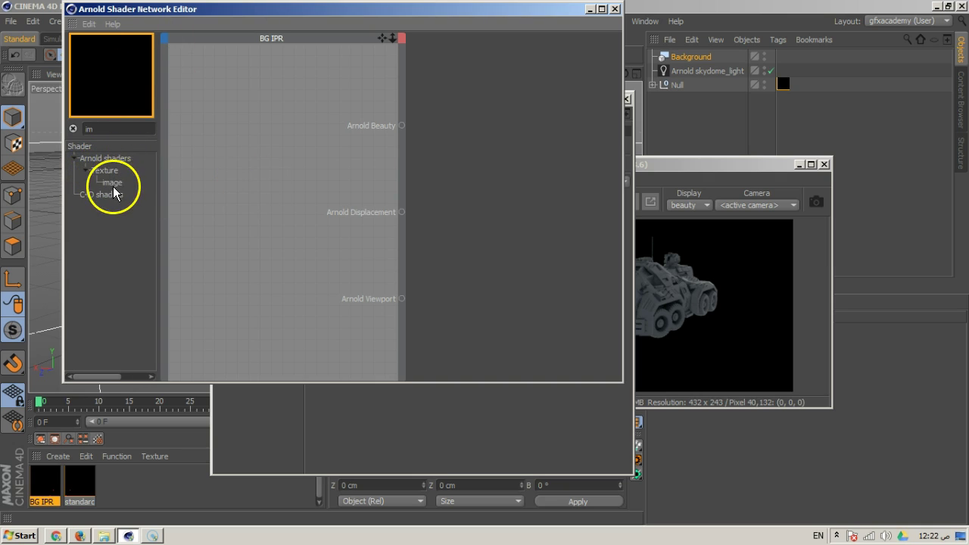
drag(112, 182, 261, 171)
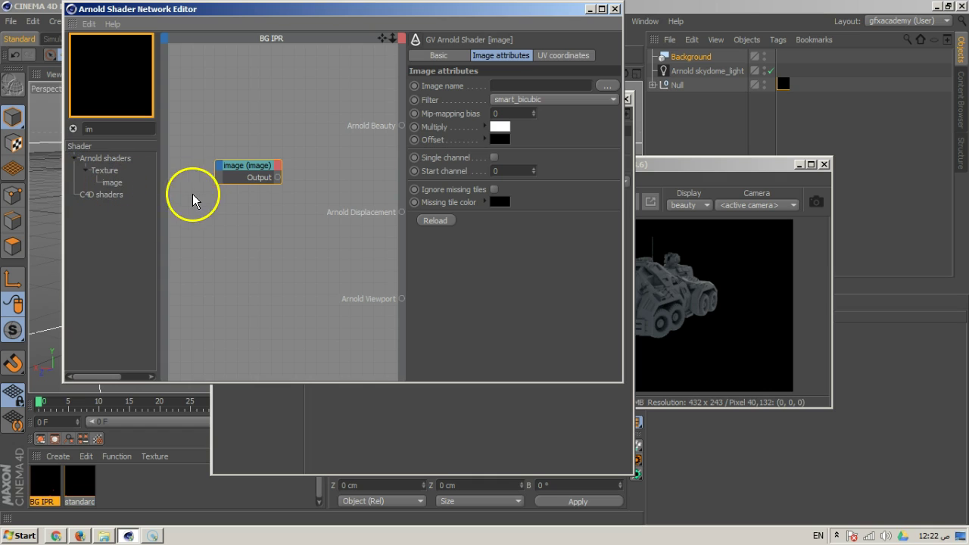
drag(215, 182, 189, 184)
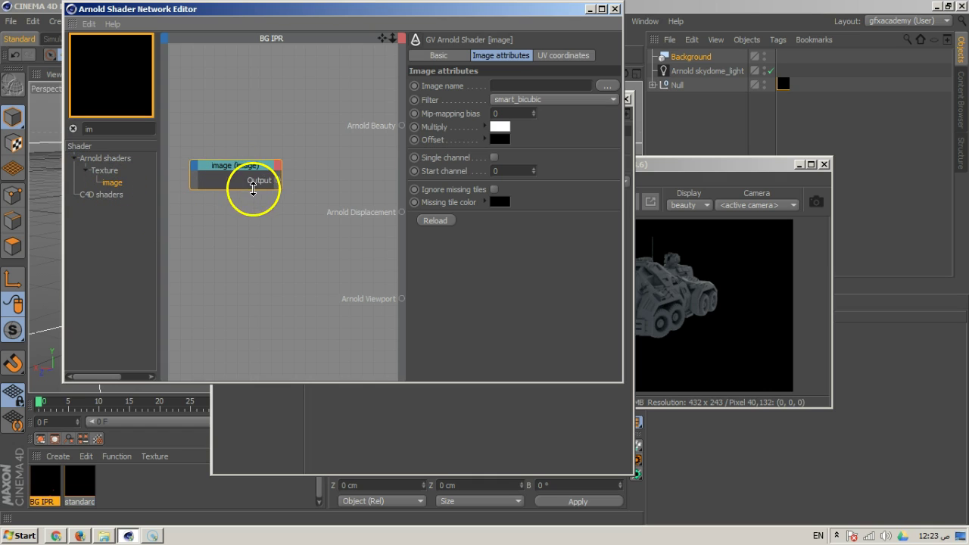
drag(278, 180, 401, 126)
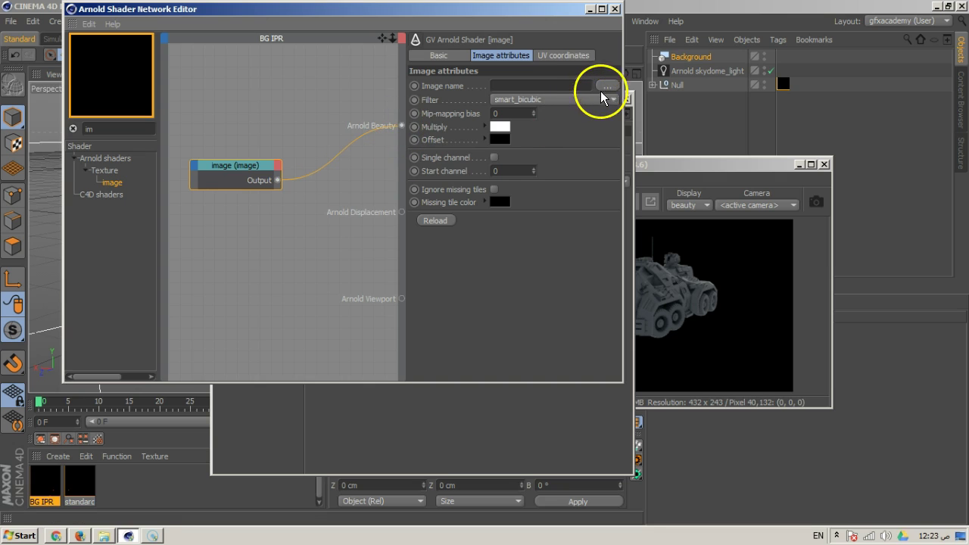
Load dachangar.jpg from the Projects Assets imges\Airport folder on Google Drive into the image shader
click(608, 86)
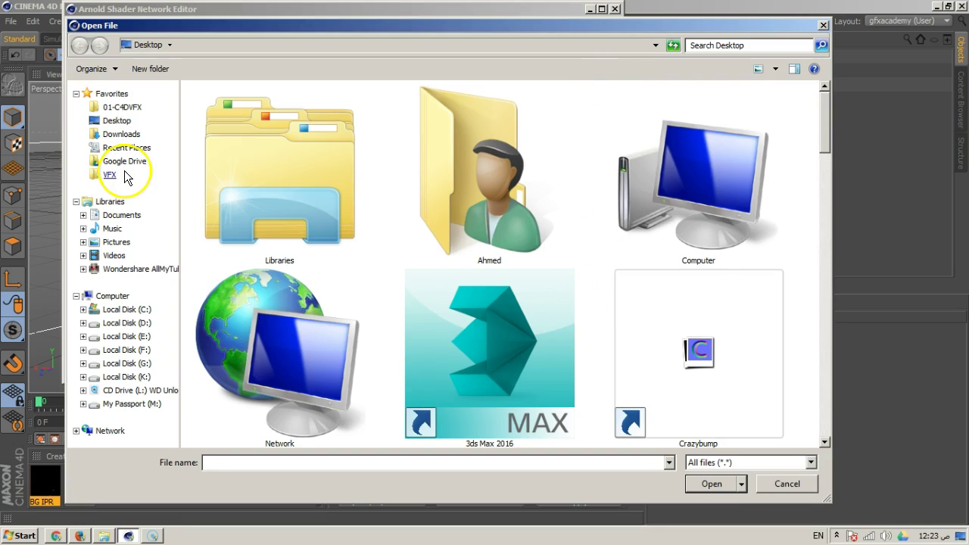
click(125, 161)
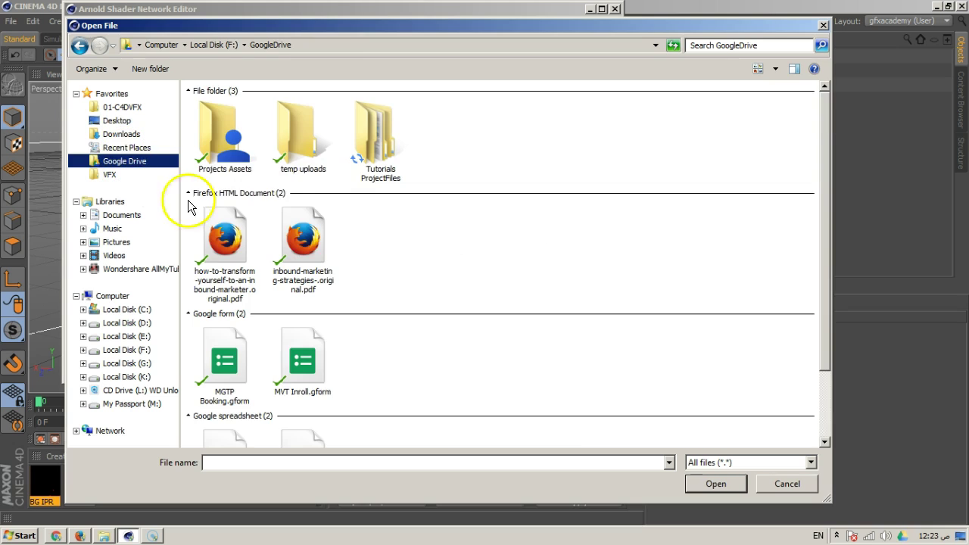
double_click(242, 176)
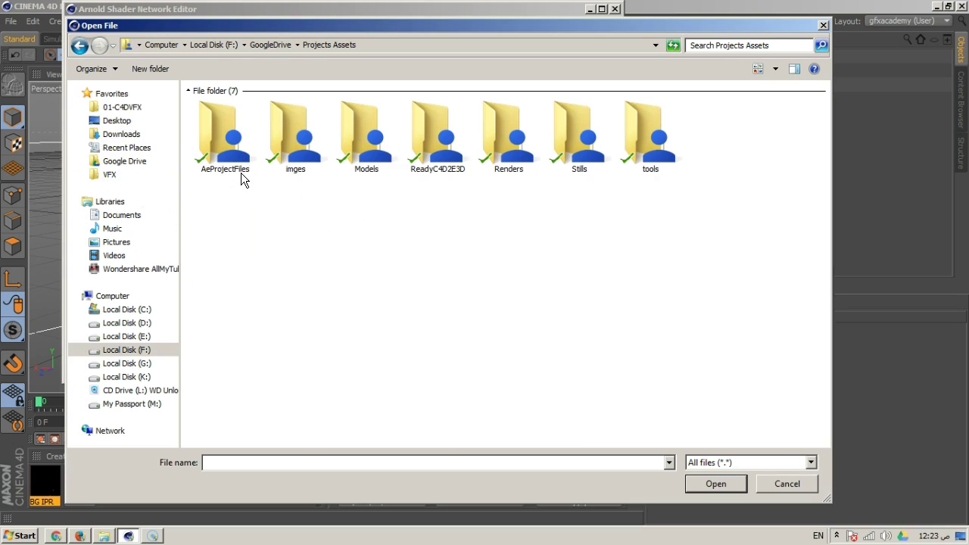
double_click(287, 162)
double_click(233, 171)
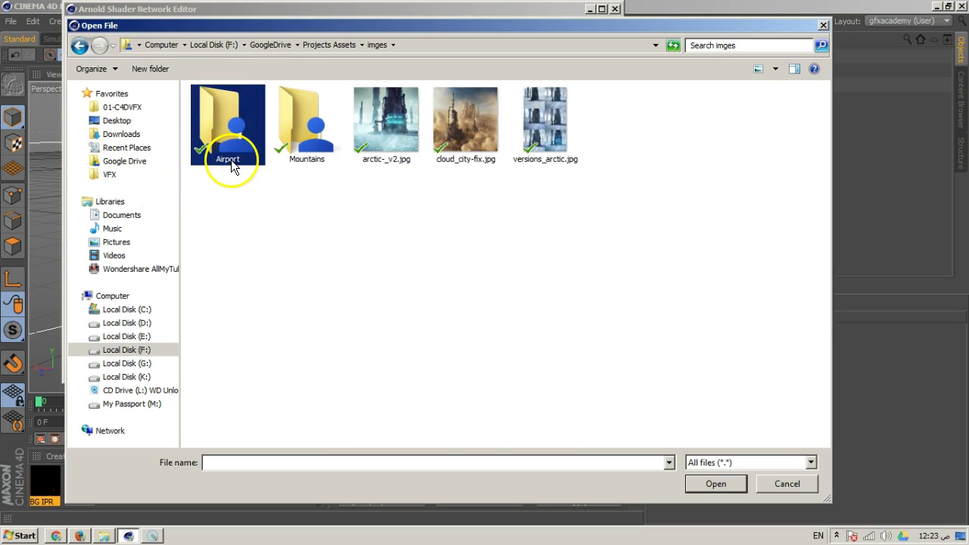
click(454, 299)
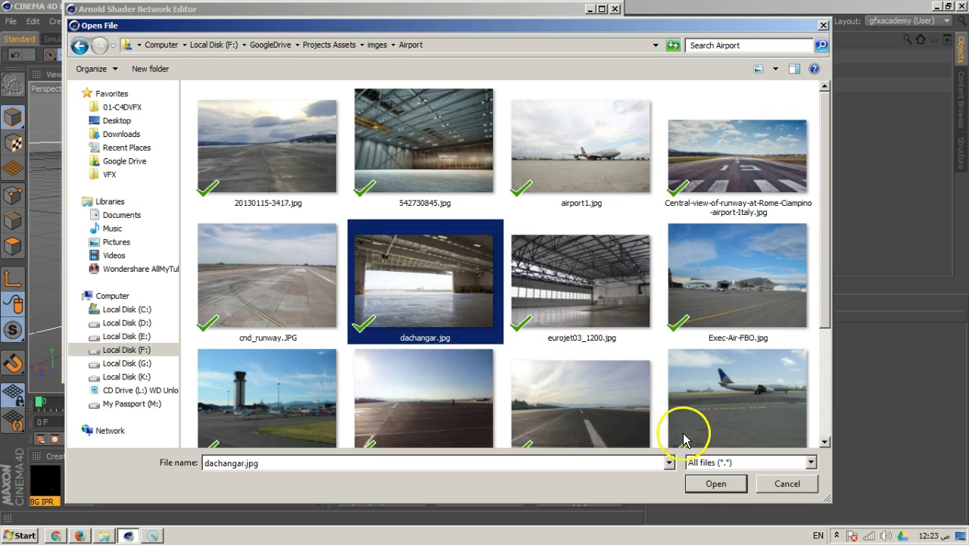
click(716, 484)
click(566, 310)
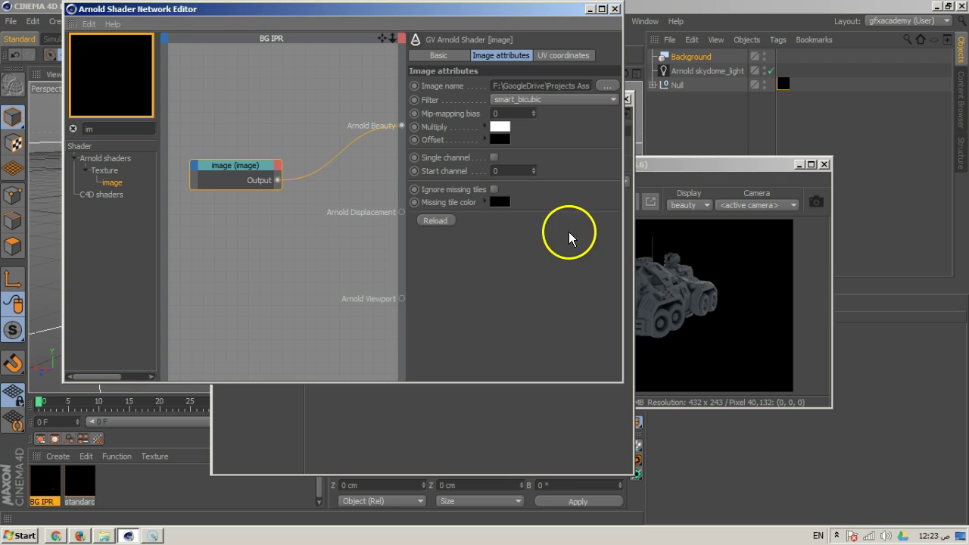
Close the shader network, assign the BG IPR material to the Background object, and move the material editor off the render preview
click(615, 9)
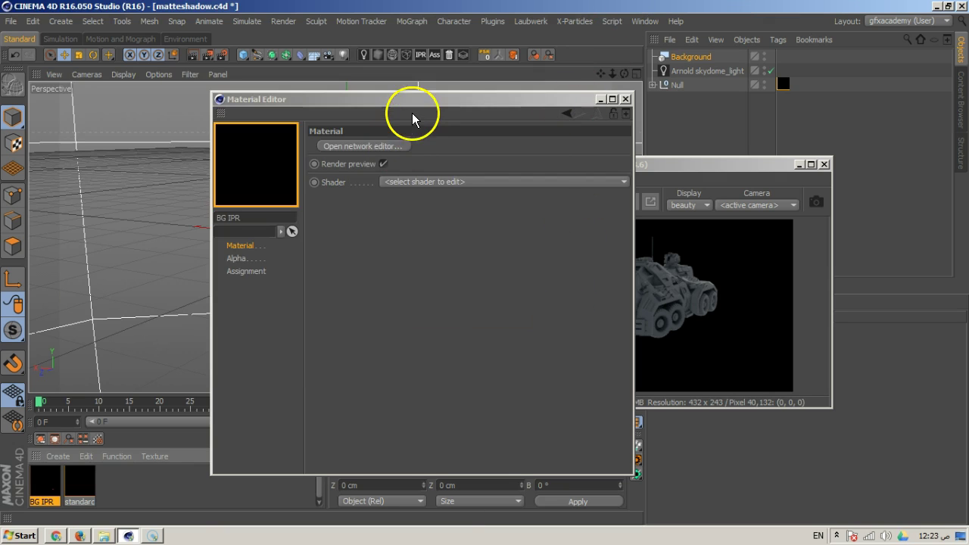
drag(46, 477, 692, 61)
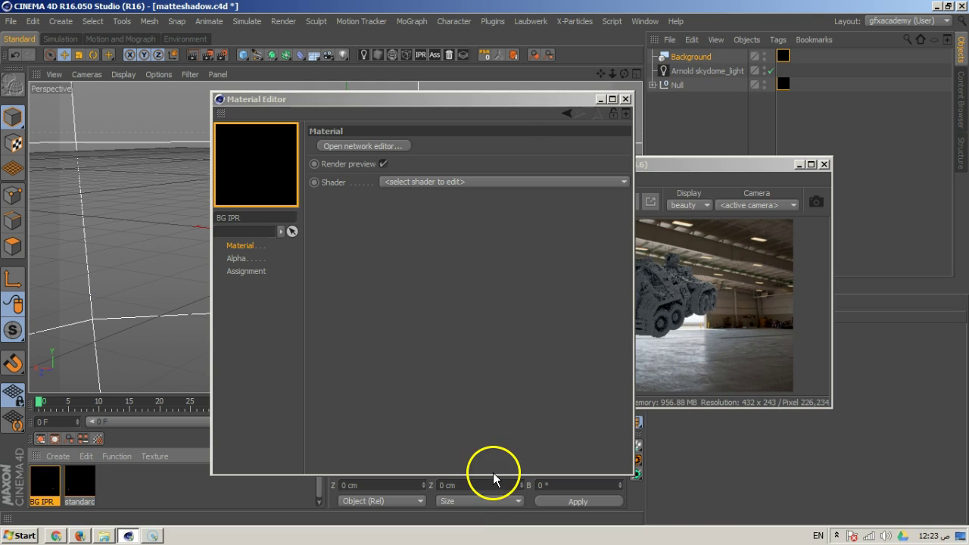
drag(486, 106, 316, 391)
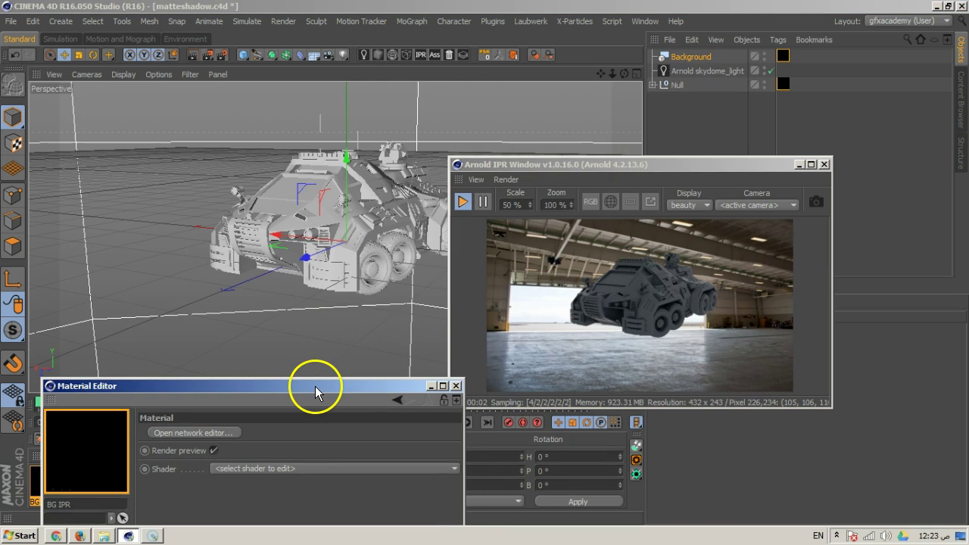
Scale up the Null holding the vehicle so it fills much of the hangar background
click(671, 86)
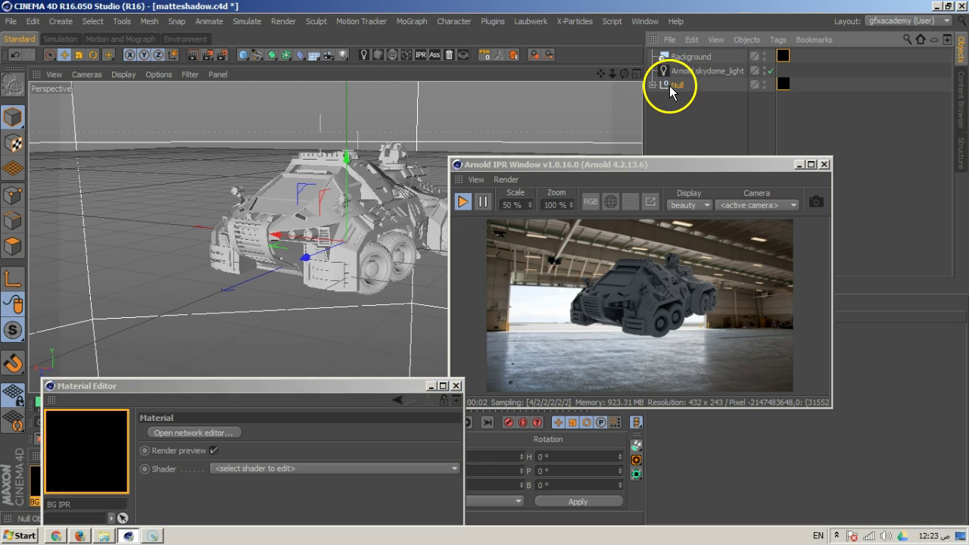
click(79, 55)
drag(145, 193, 520, 302)
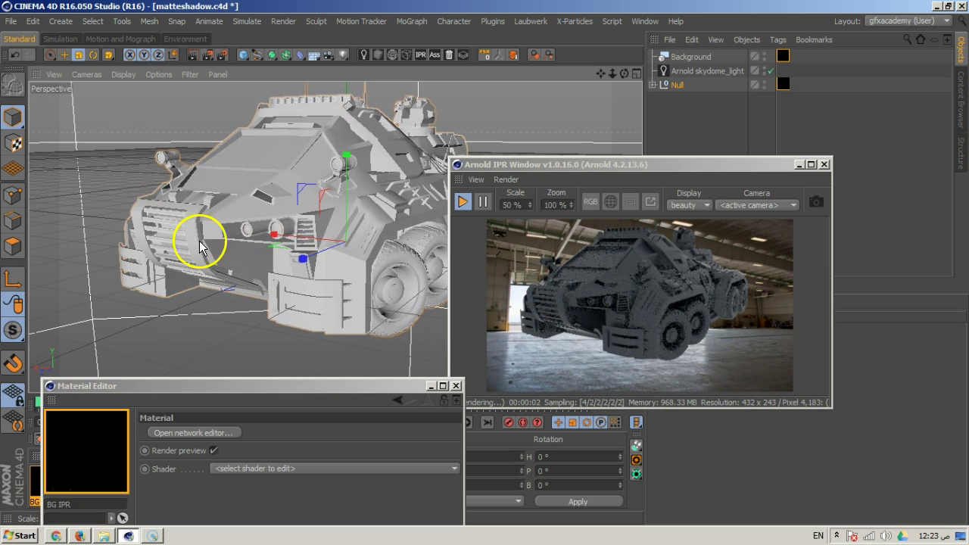
Lower the view angle on the vehicle using the in-viewport Arnold render, return rendering to the IPR window, and rearrange the floating windows
click(649, 202)
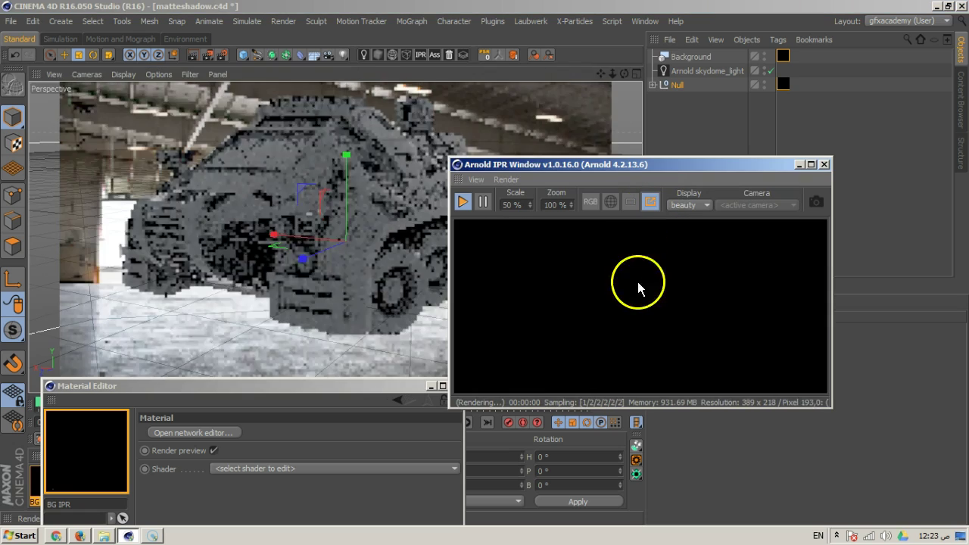
scroll(345, 318, up, 3)
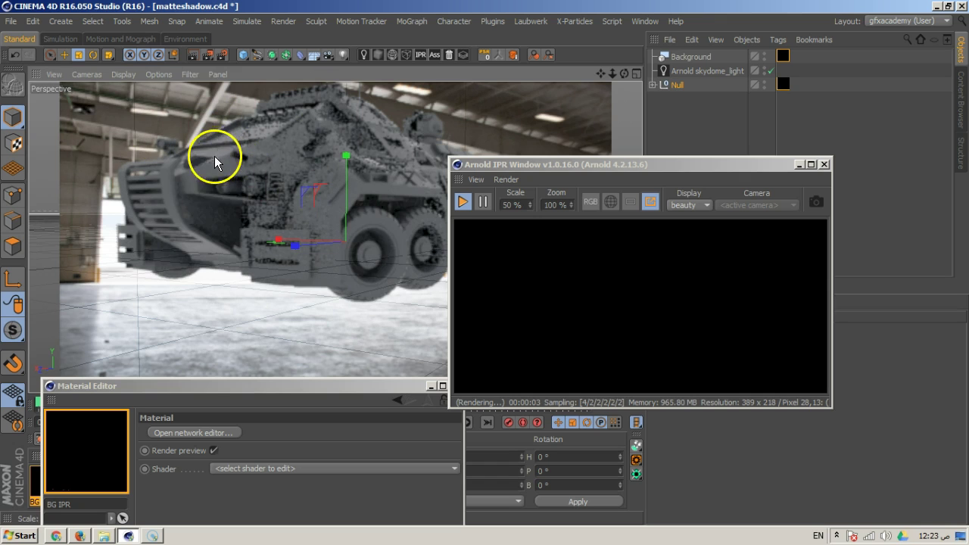
click(650, 202)
drag(649, 166, 713, 118)
drag(324, 385, 525, 339)
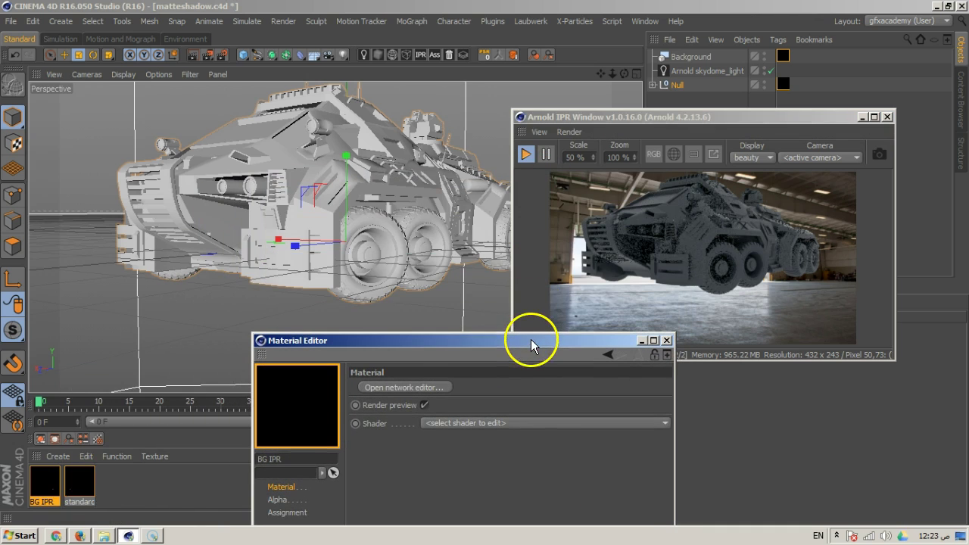
Create a new standard material named BG View and move its editor clear of the render preview
click(59, 457)
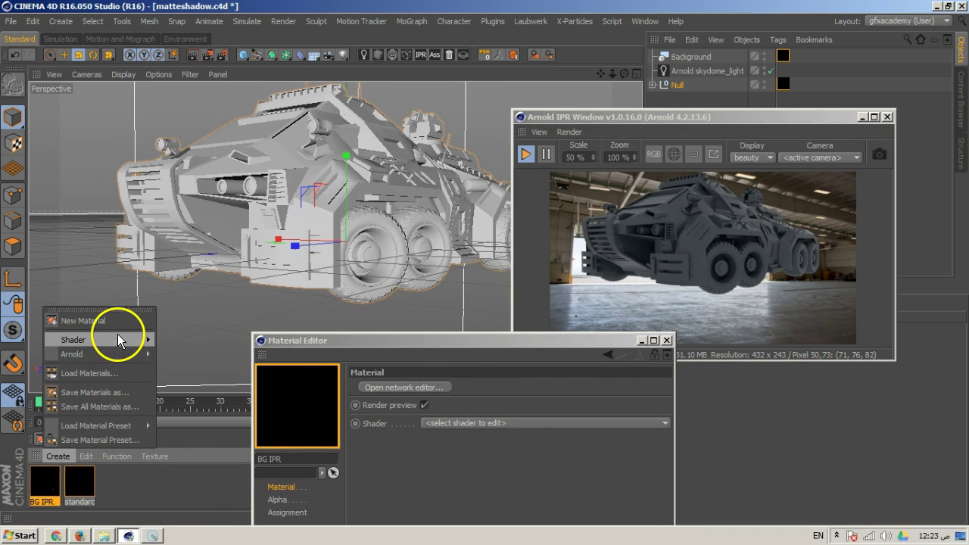
click(98, 320)
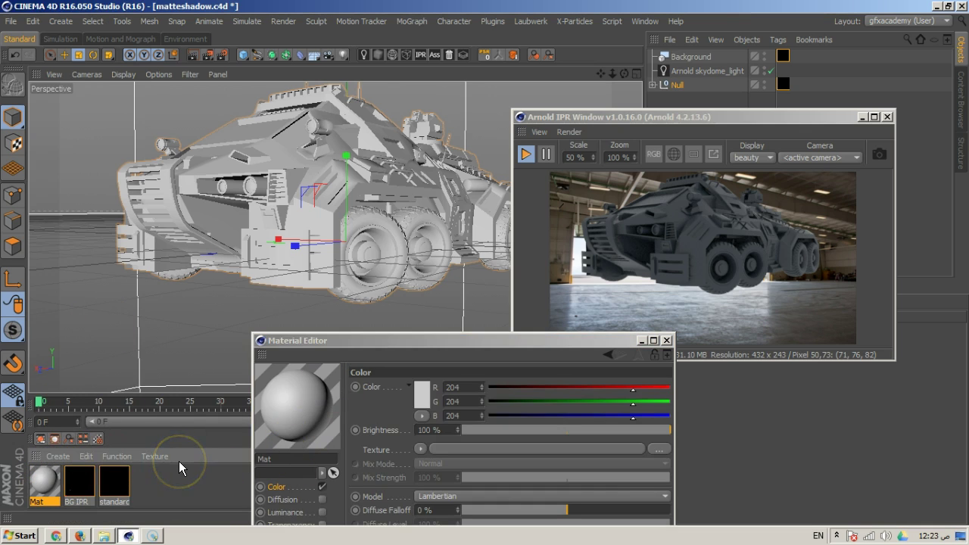
key(space)
key(v)
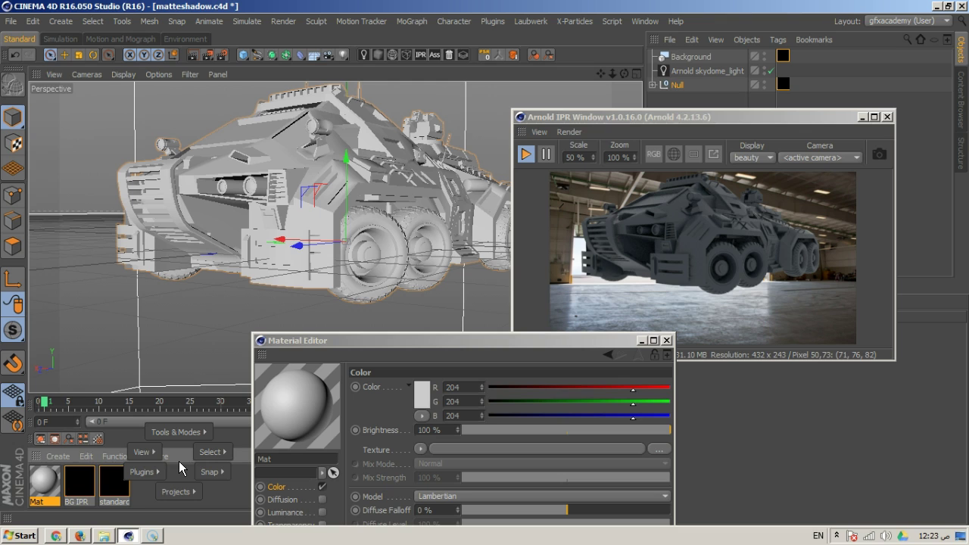
click(308, 459)
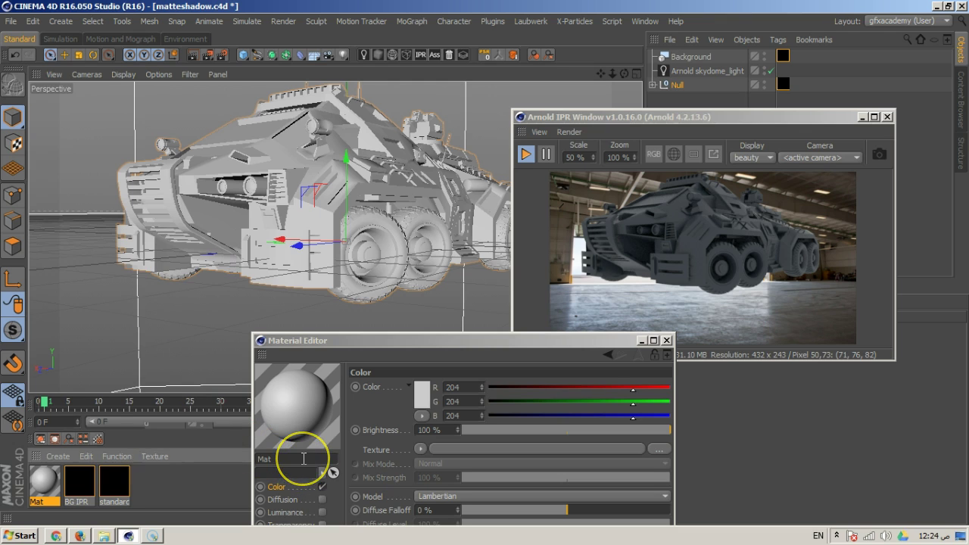
double_click(303, 459)
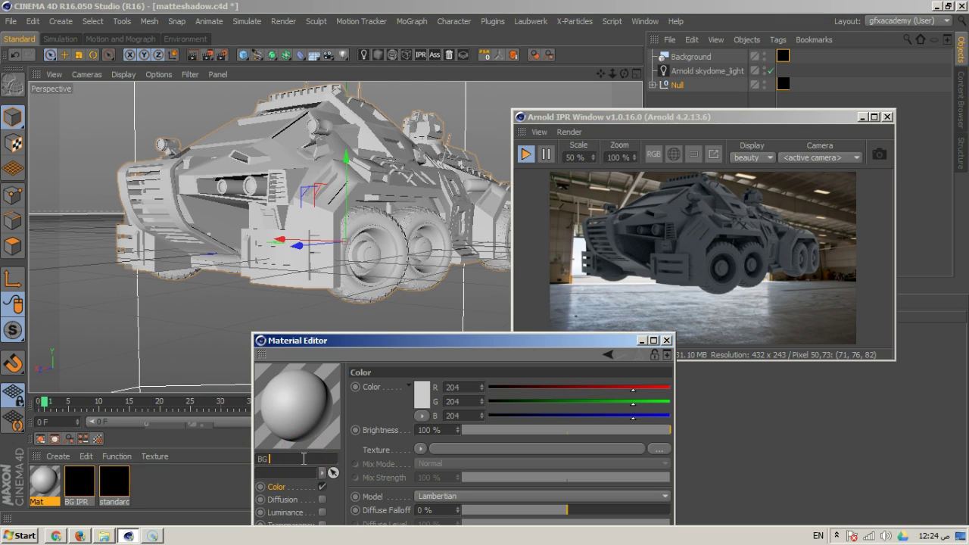
drag(444, 339, 230, 107)
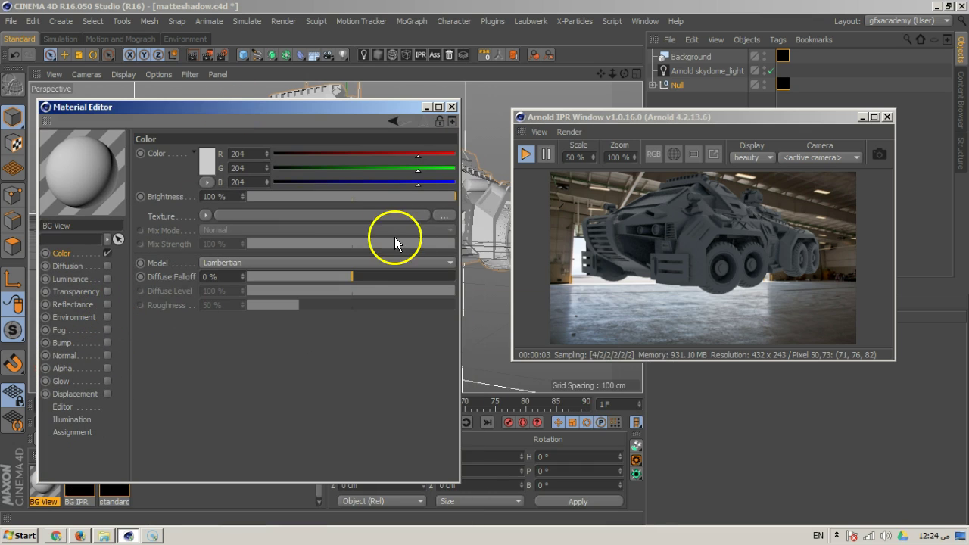
Load dachangar.jpg from the Airport images folder as the color texture of the BG View material
click(442, 215)
click(444, 329)
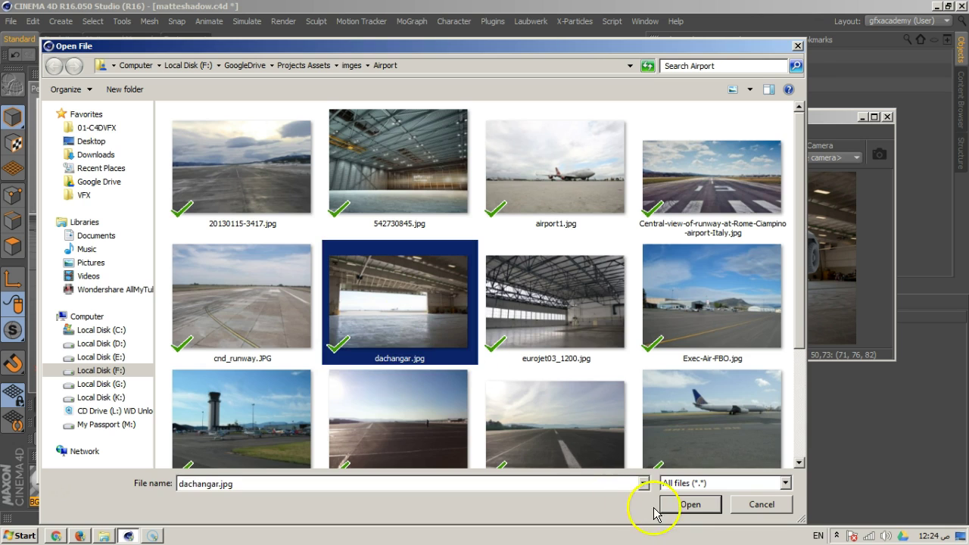
click(666, 505)
click(499, 307)
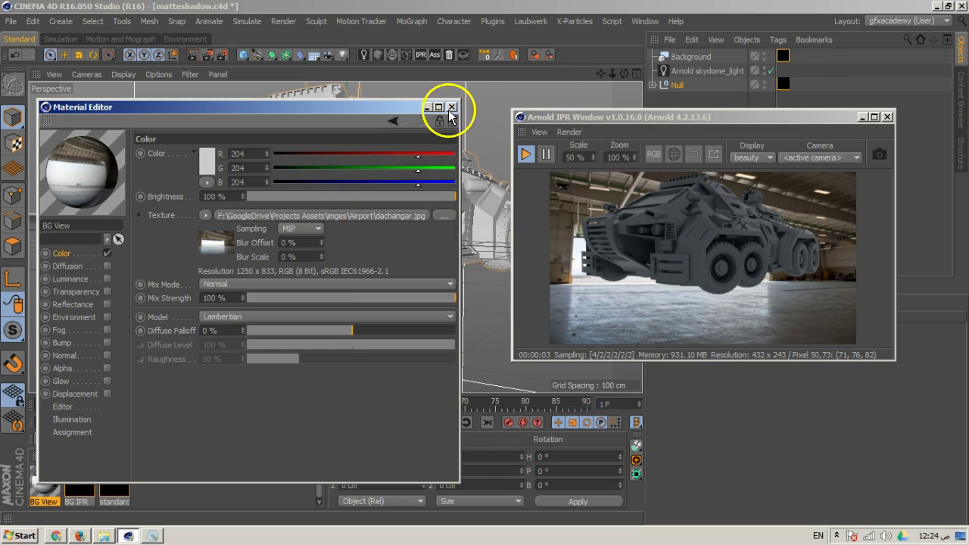
Close the material editor, assign the BG View material to the Background object, and move the IPR window away from the object list
click(451, 107)
drag(45, 480, 701, 57)
drag(698, 118, 697, 191)
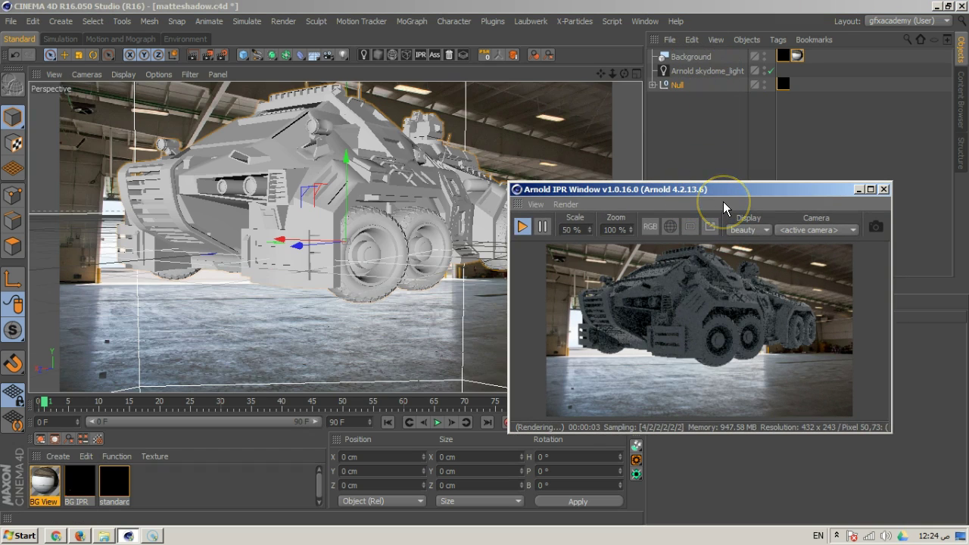
click(782, 55)
drag(812, 59, 805, 56)
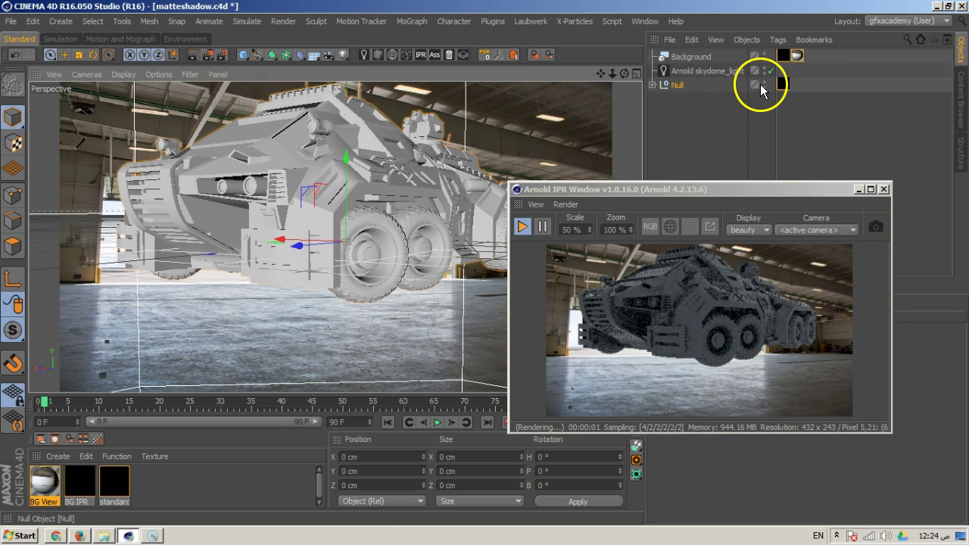
Hide the vehicle Null in the viewport, orbit until the grid horizon matches the hangar floor, and save the scene
click(764, 82)
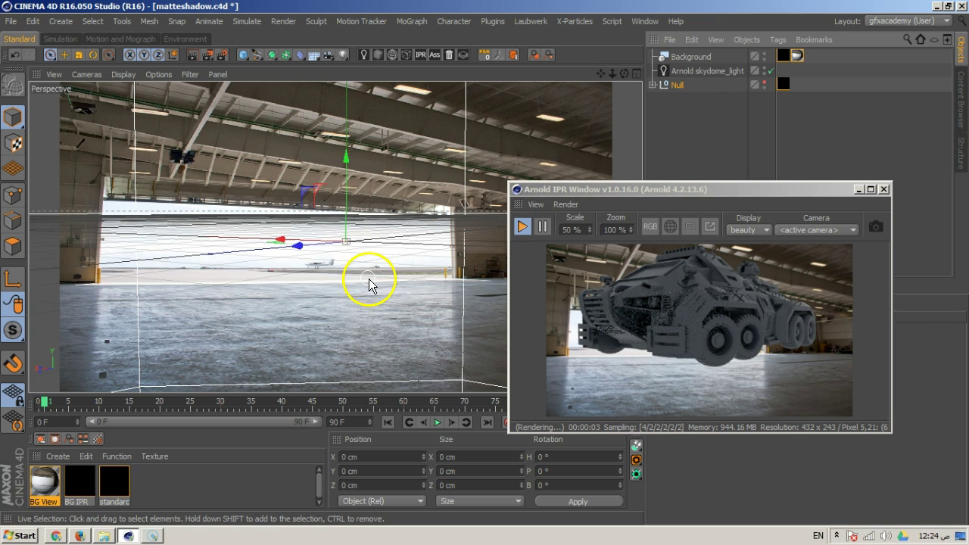
click(54, 75)
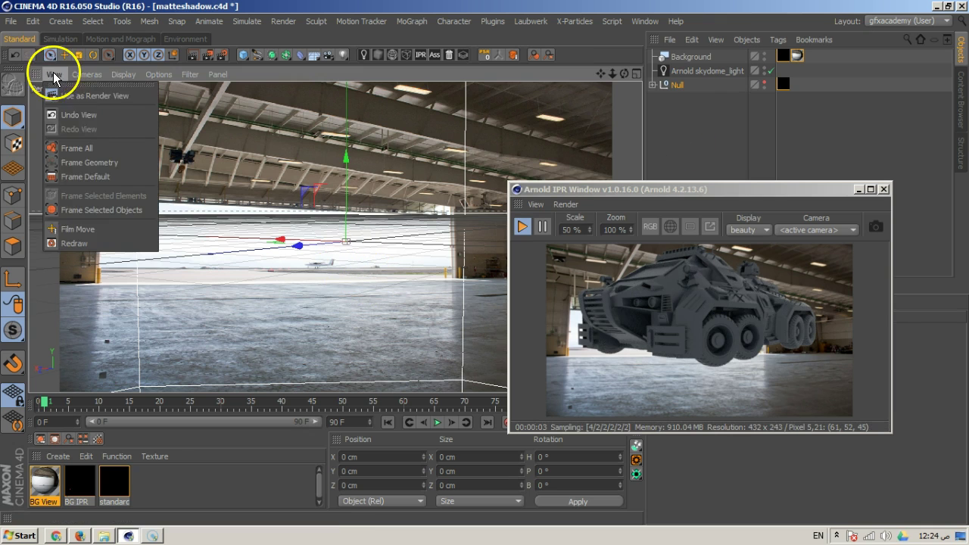
click(97, 212)
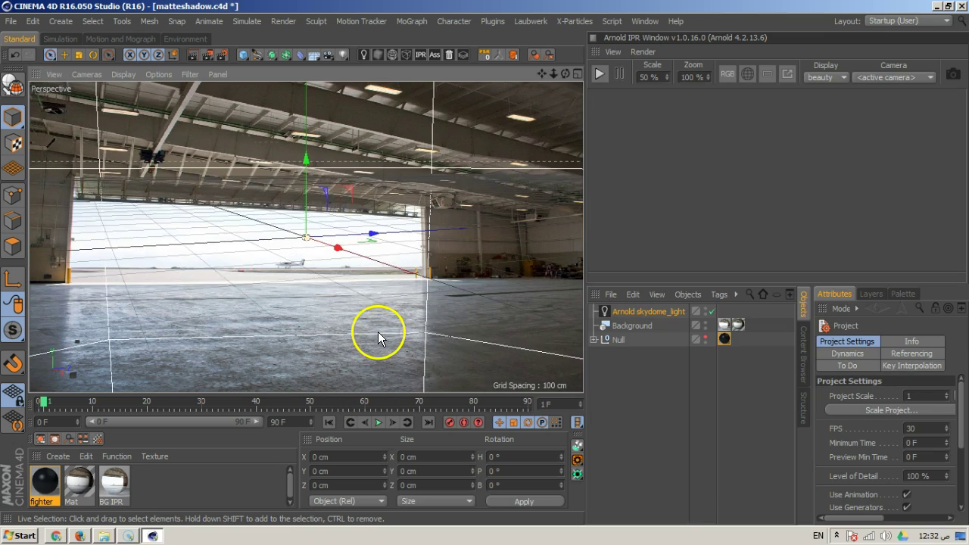
alt+drag(368, 238, 398, 268)
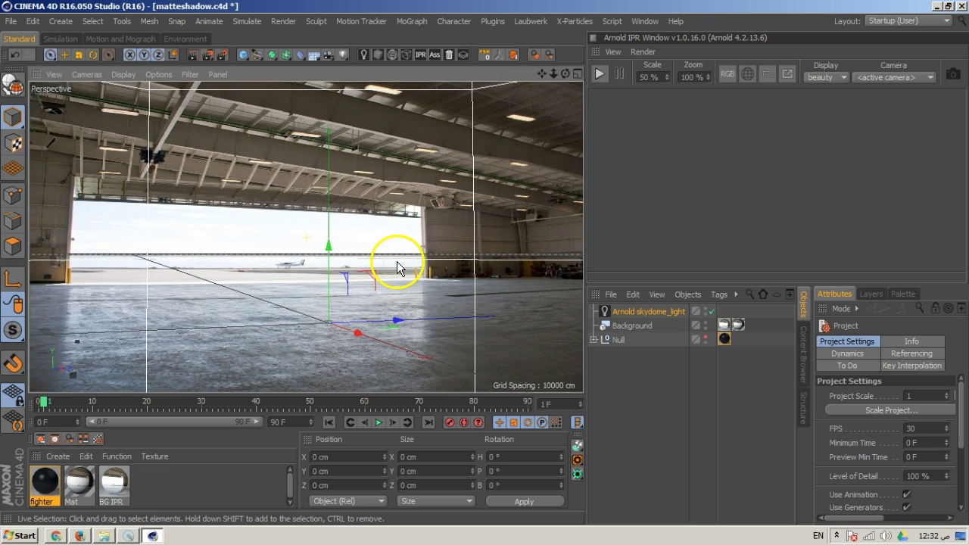
alt+drag(383, 307, 374, 303)
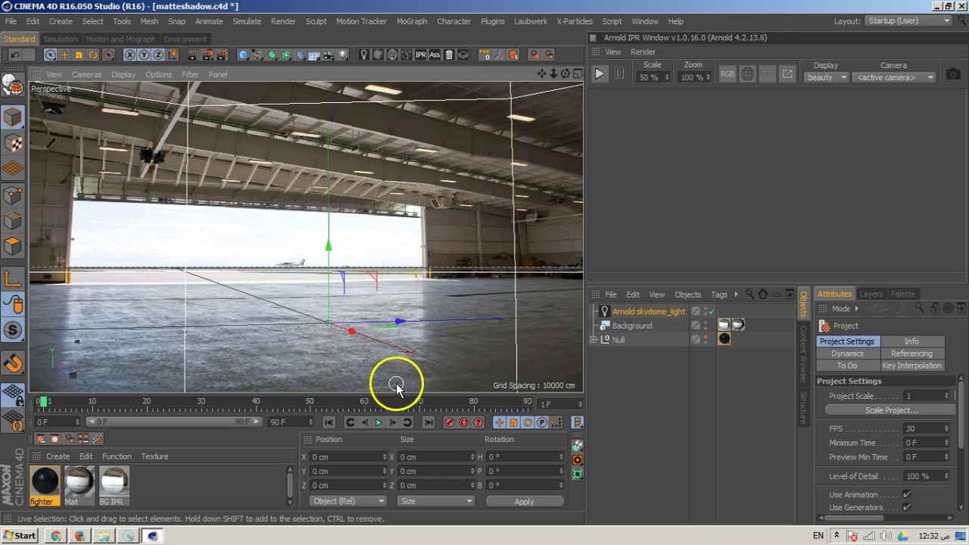
key(ctrl+s)
Show the vehicle Null again and frame it in a three-quarter front view toward the right side of the hangar floor
click(705, 338)
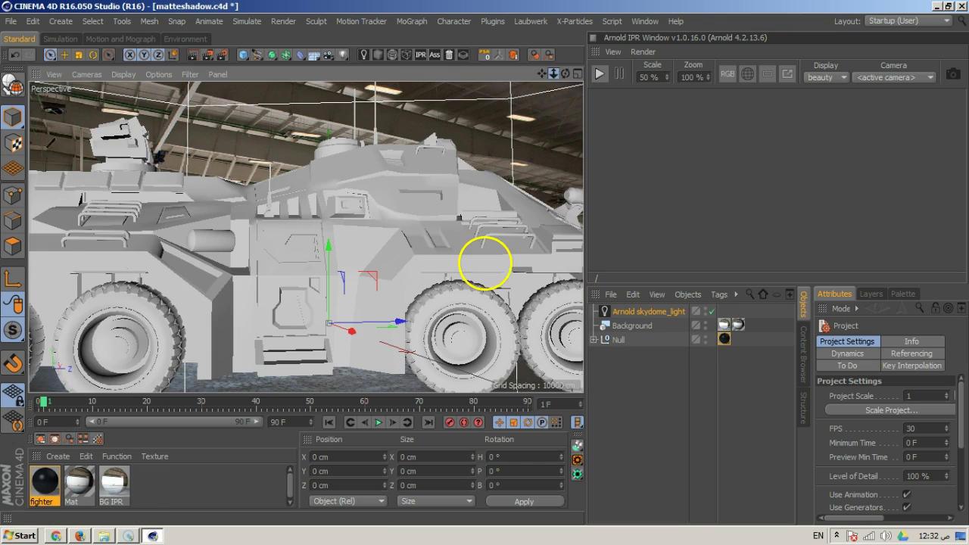
scroll(484, 264, down, 5)
scroll(484, 264, down, 2)
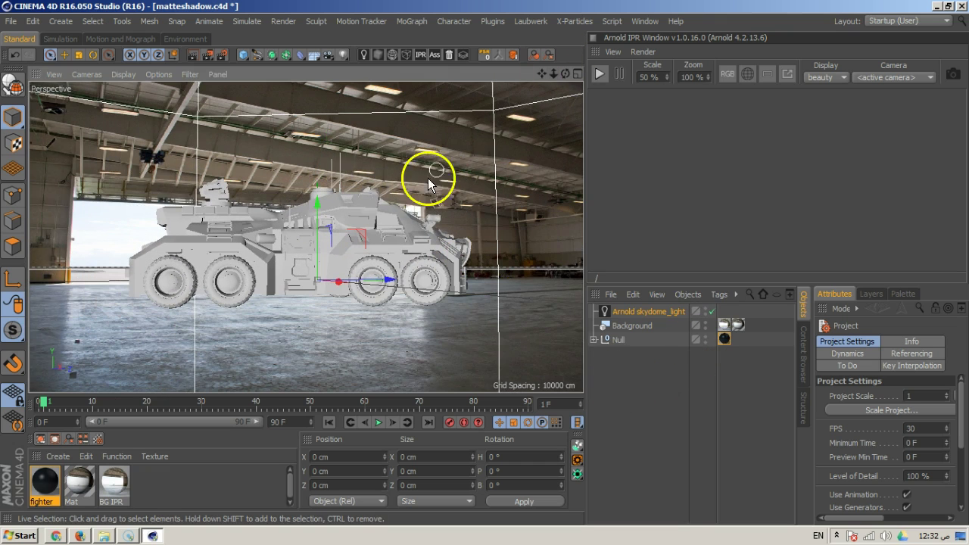
alt+drag(420, 236, 305, 258)
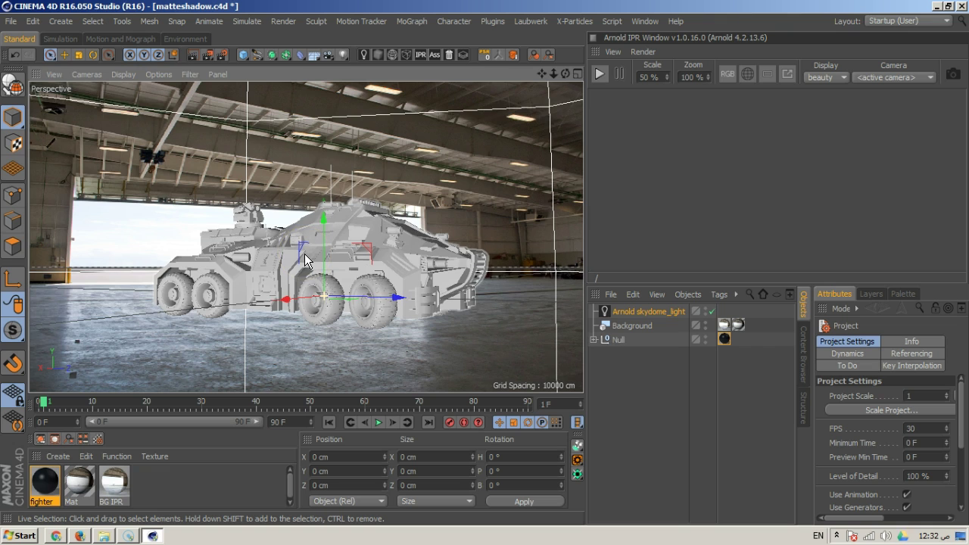
alt+drag(370, 268, 381, 280)
click(439, 313)
click(635, 267)
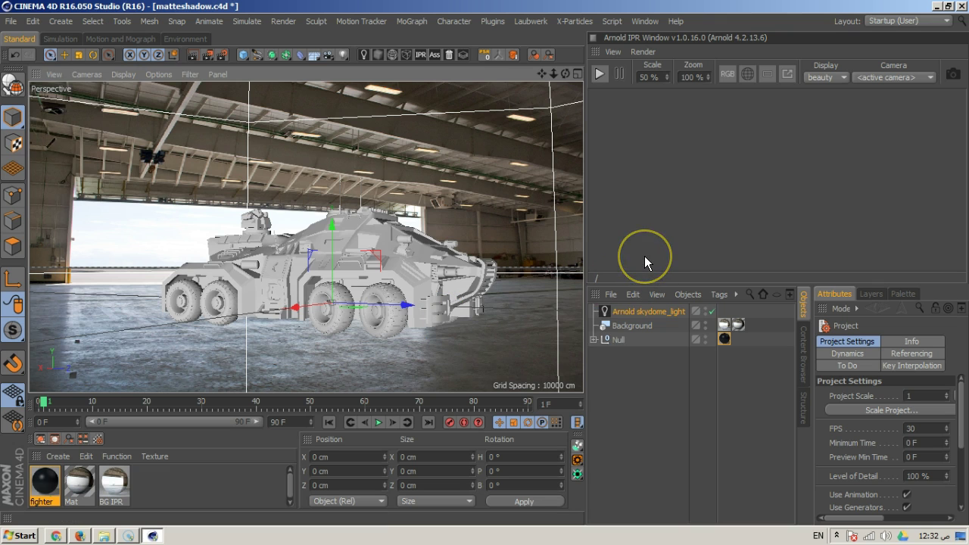
alt+drag(396, 346, 365, 311)
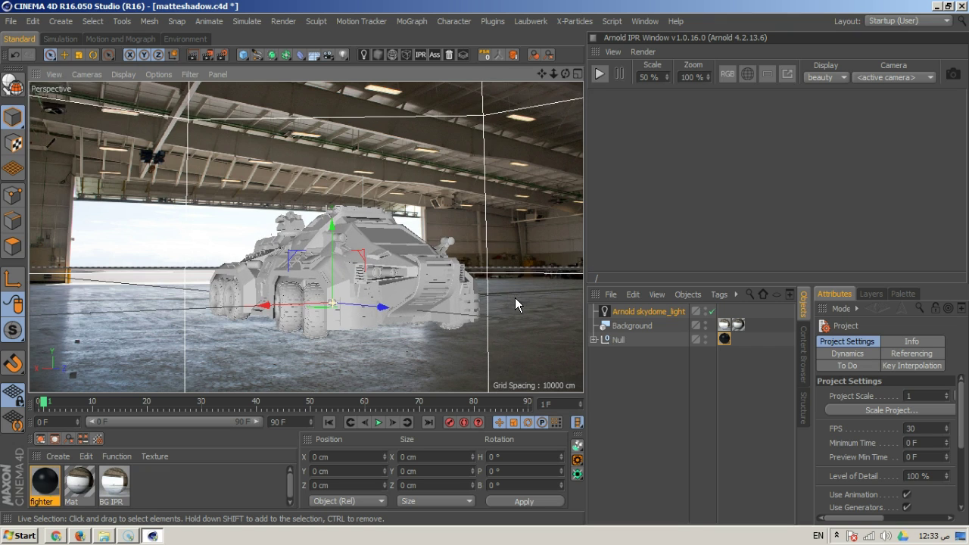
click(213, 343)
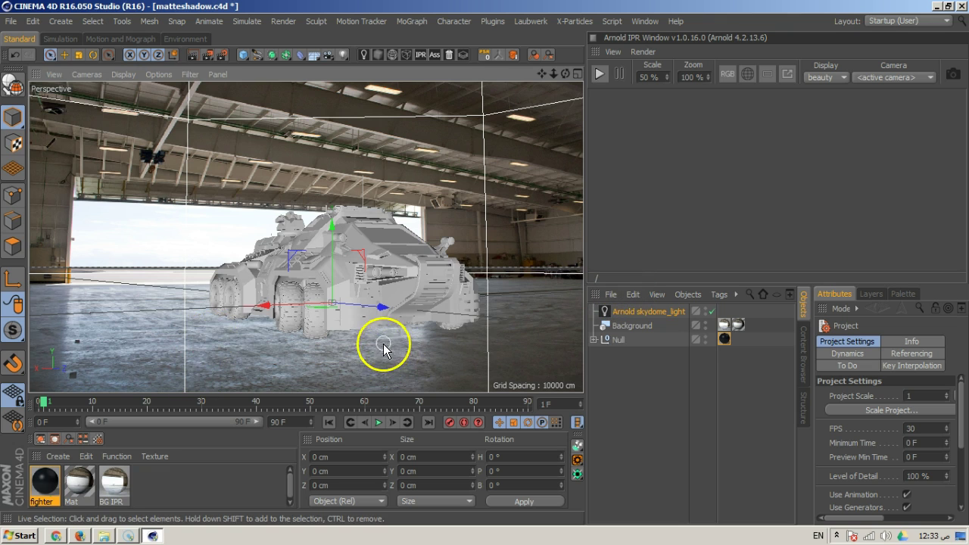
alt+drag(383, 285, 428, 286)
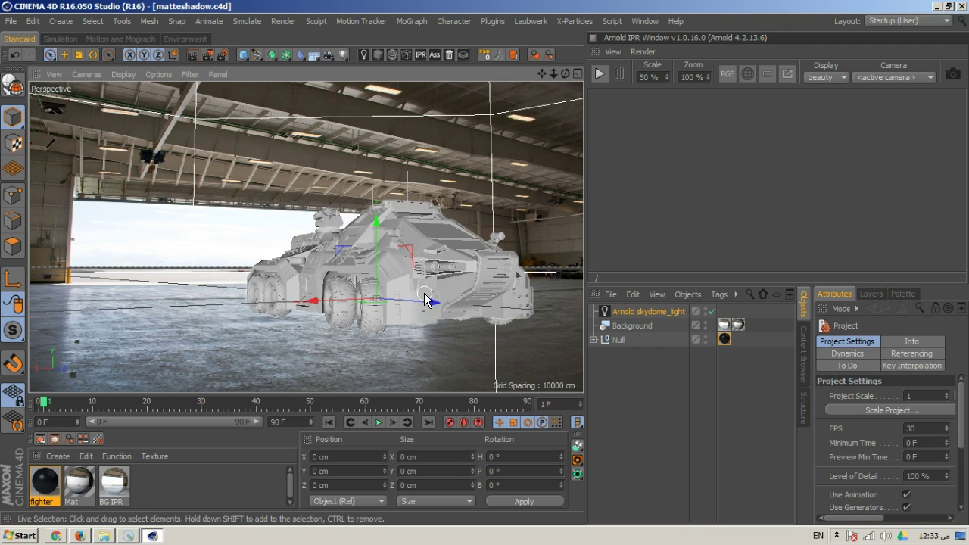
Deselect all objects and start the Arnold IPR render of the new view
click(667, 424)
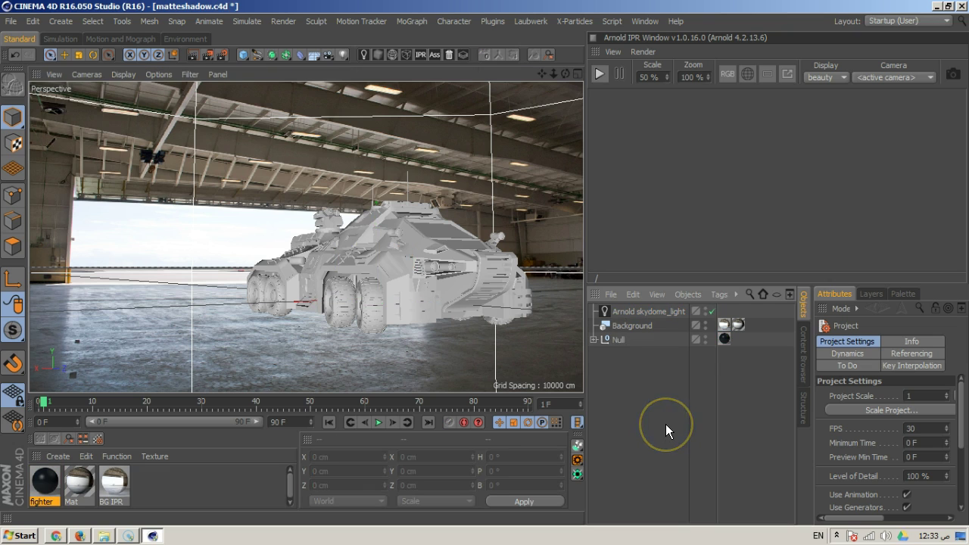
click(602, 78)
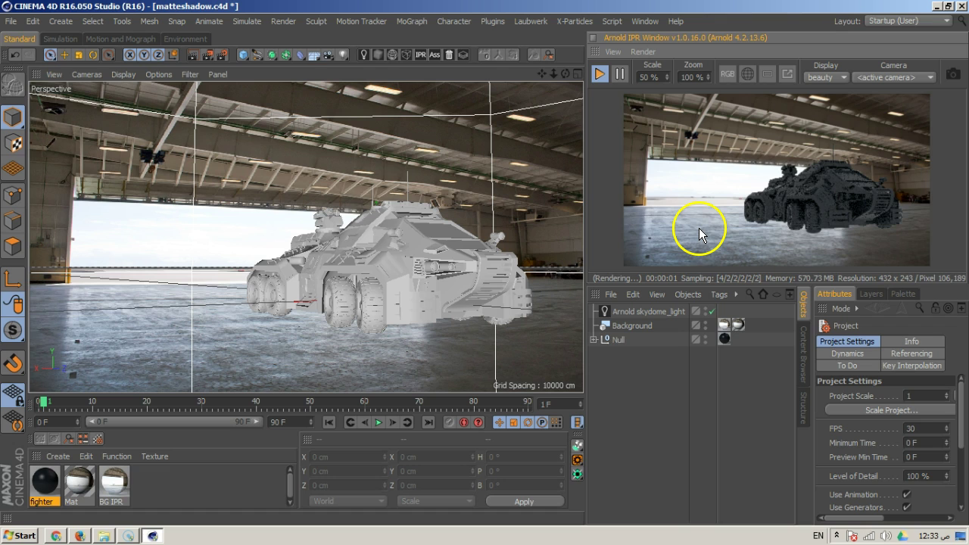
click(838, 240)
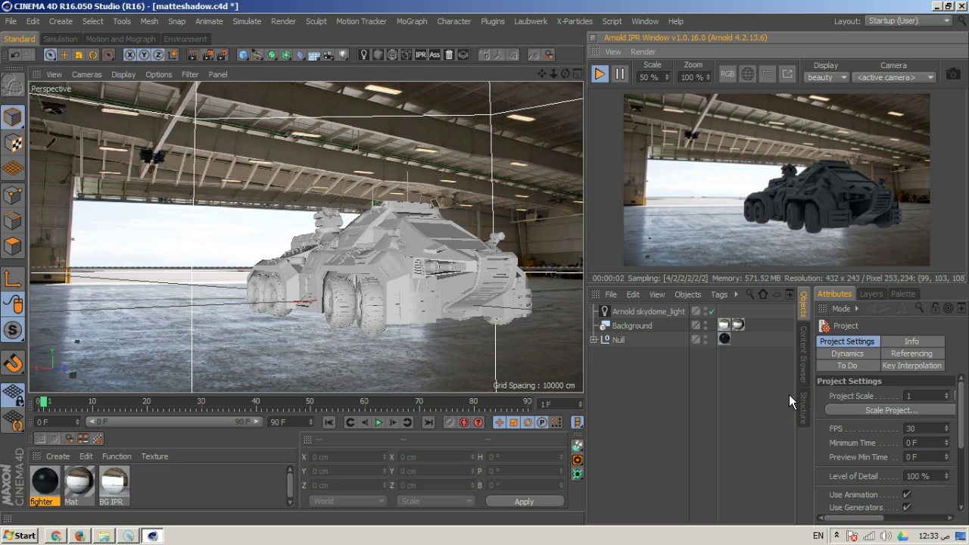
Select the Arnold skydome light and undock the IPR window so it floats over the viewport
click(644, 310)
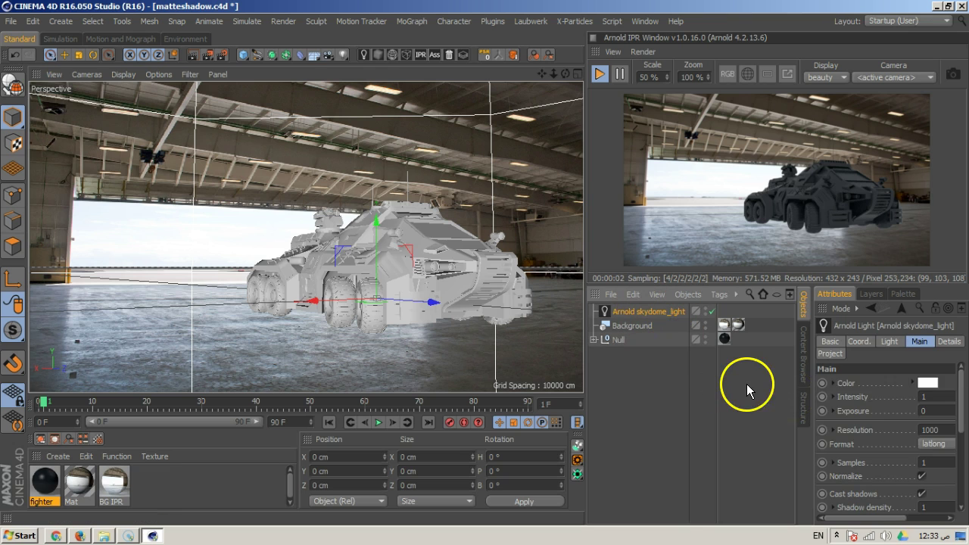
click(595, 38)
click(604, 59)
drag(756, 28, 250, 57)
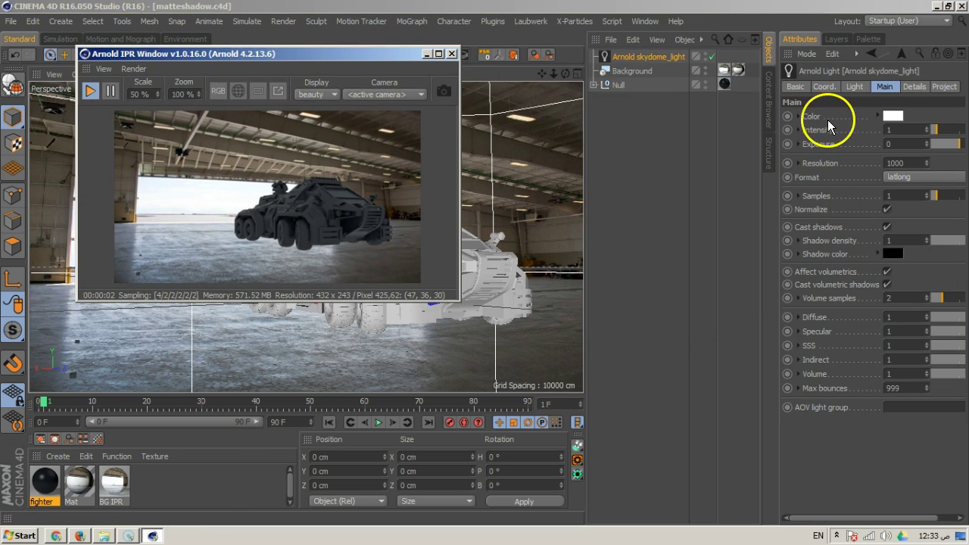
Dock the Attributes and Layers managers as tabs below the Objects manager and remove the leftover Palette column
drag(709, 503, 694, 497)
click(594, 305)
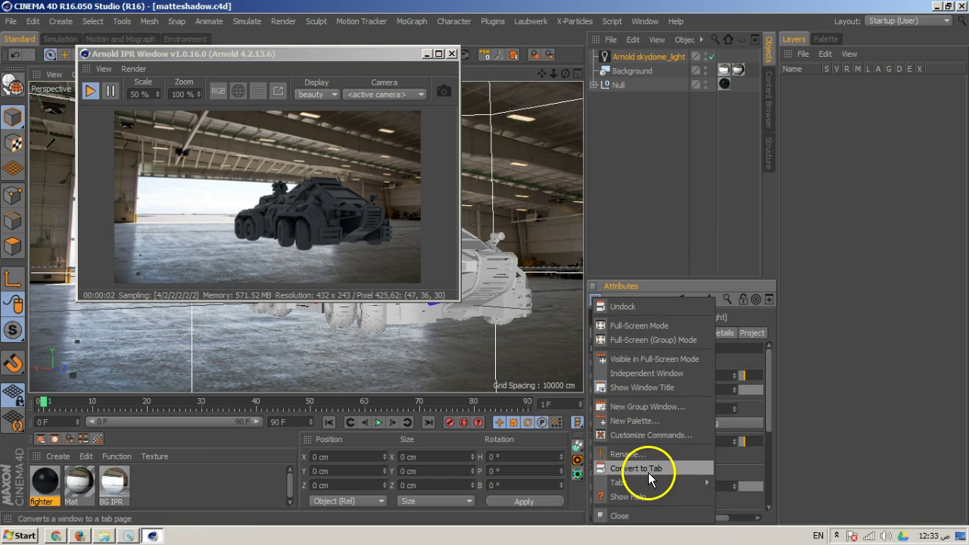
click(648, 465)
drag(792, 61, 662, 288)
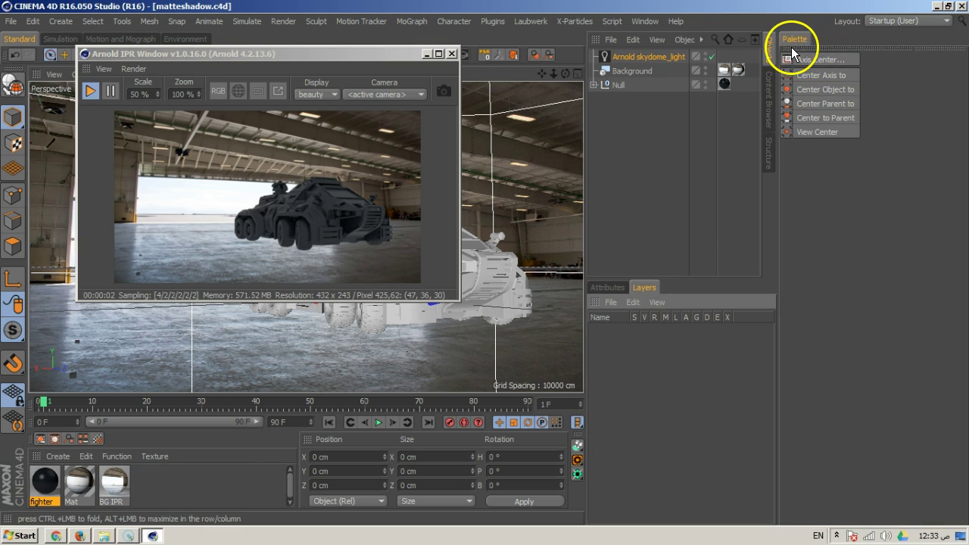
drag(791, 47, 800, 53)
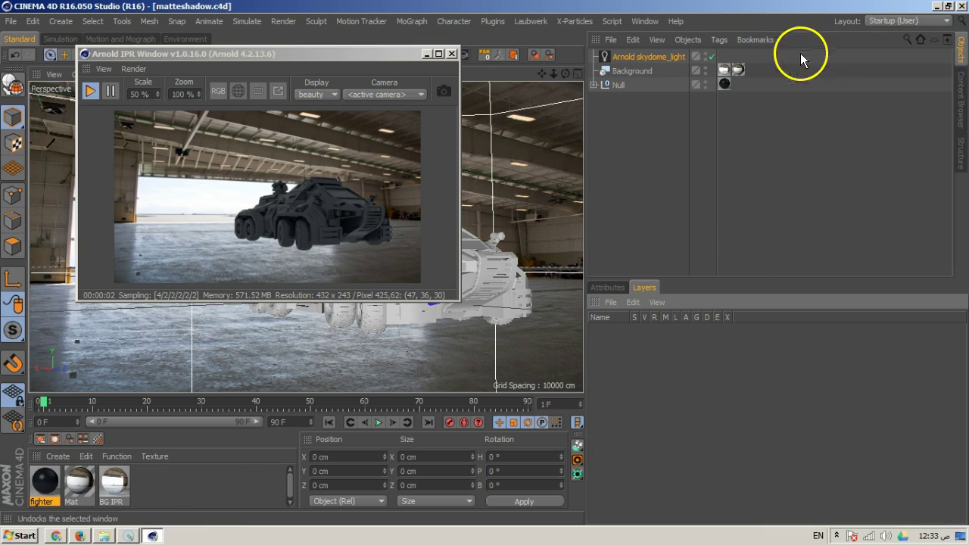
Widen the viewport against the manager column and place the floating IPR window over the viewport
click(959, 40)
drag(588, 234, 630, 220)
drag(334, 60, 822, 75)
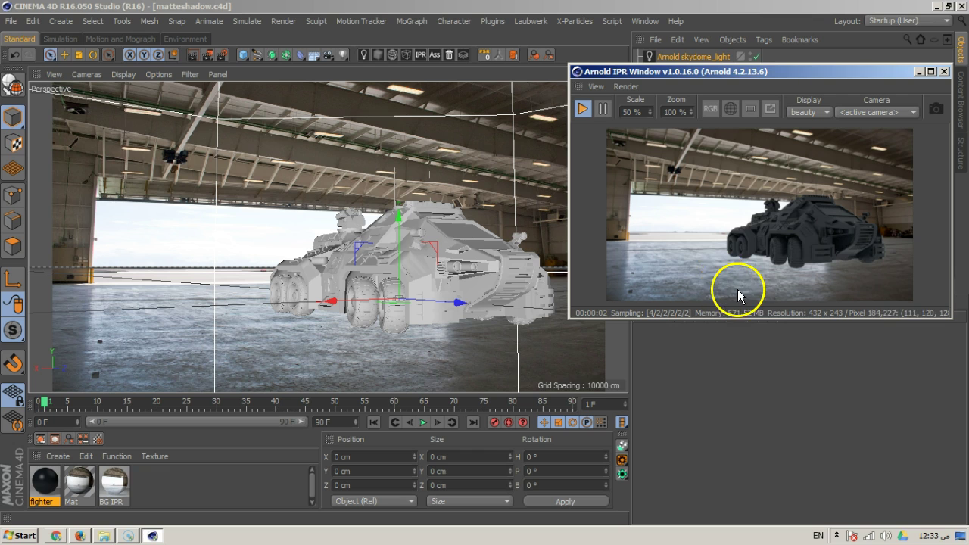
drag(751, 71, 359, 53)
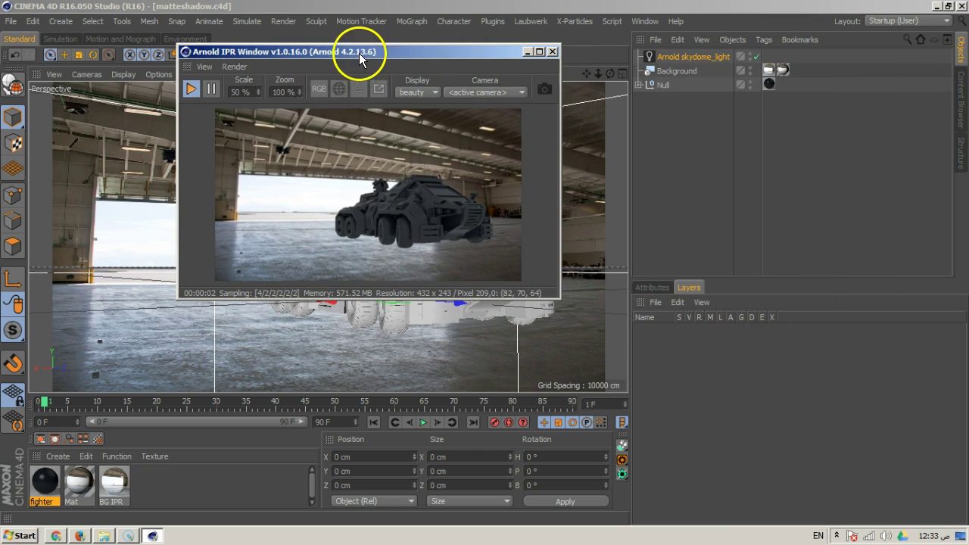
Show the attributes of the Arnold skydome light and enlarge the Attributes manager upward
click(692, 61)
click(652, 287)
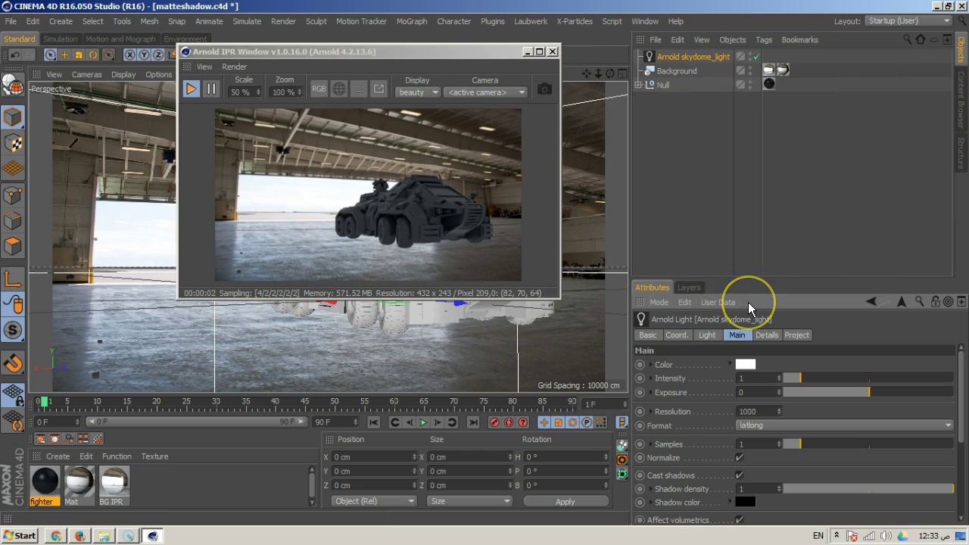
drag(802, 281, 803, 176)
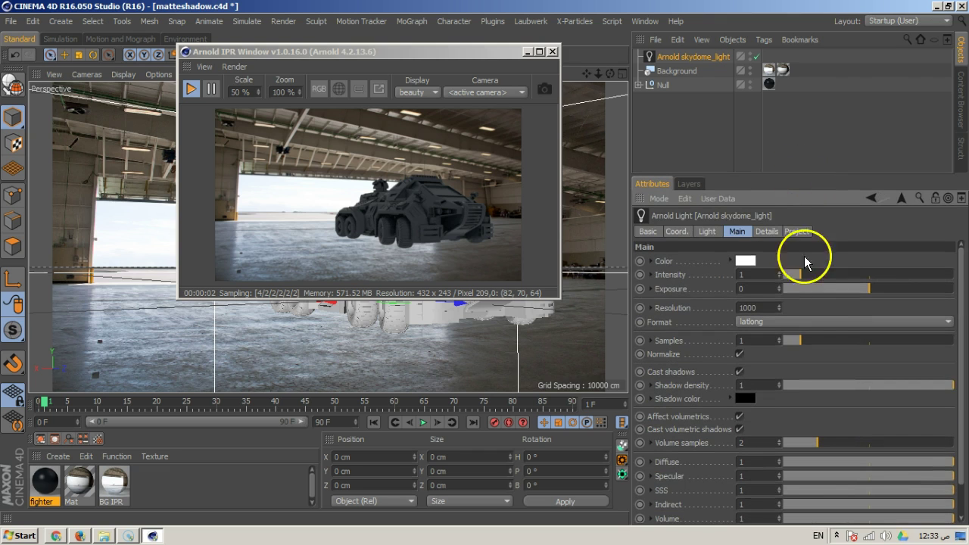
Switch the skydome light's Color from a plain color to a texture input
click(650, 261)
click(772, 274)
click(764, 302)
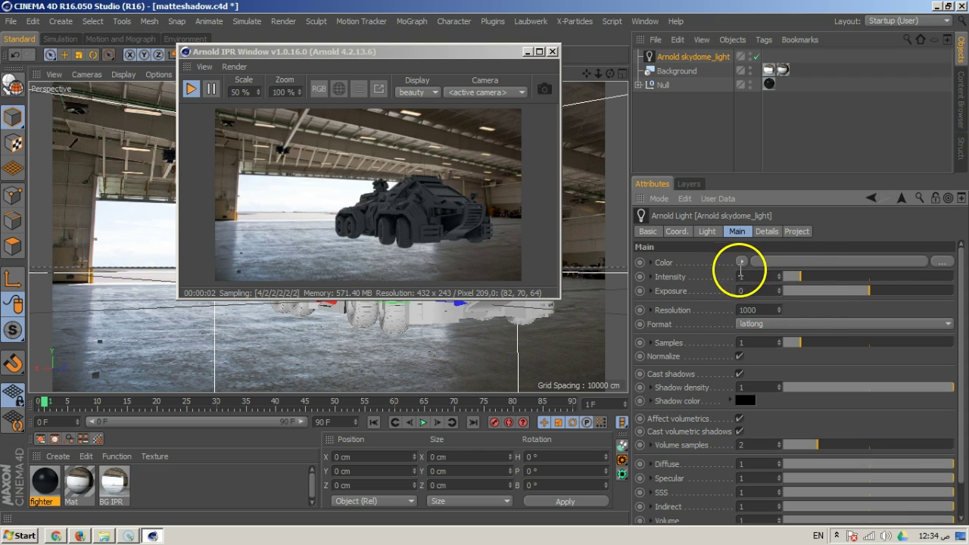
Change the skydome light's Color value type from texture to link
click(651, 262)
click(762, 277)
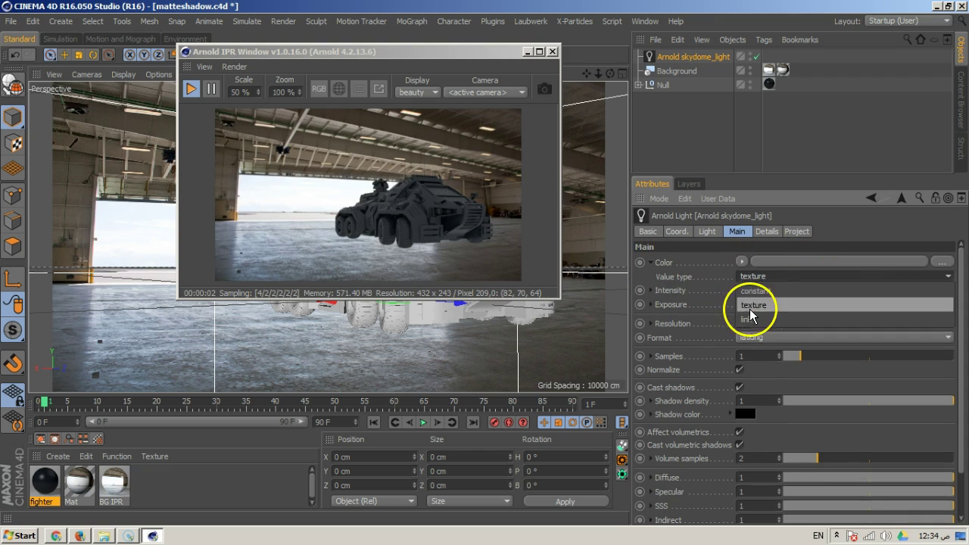
click(757, 316)
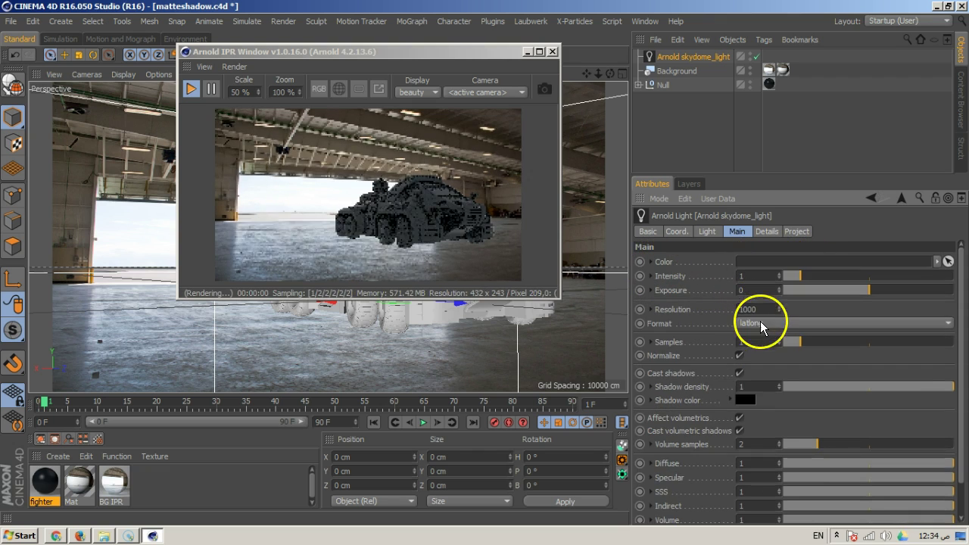
Create a new Arnold standard surface material
click(58, 456)
mouse_move(89, 362)
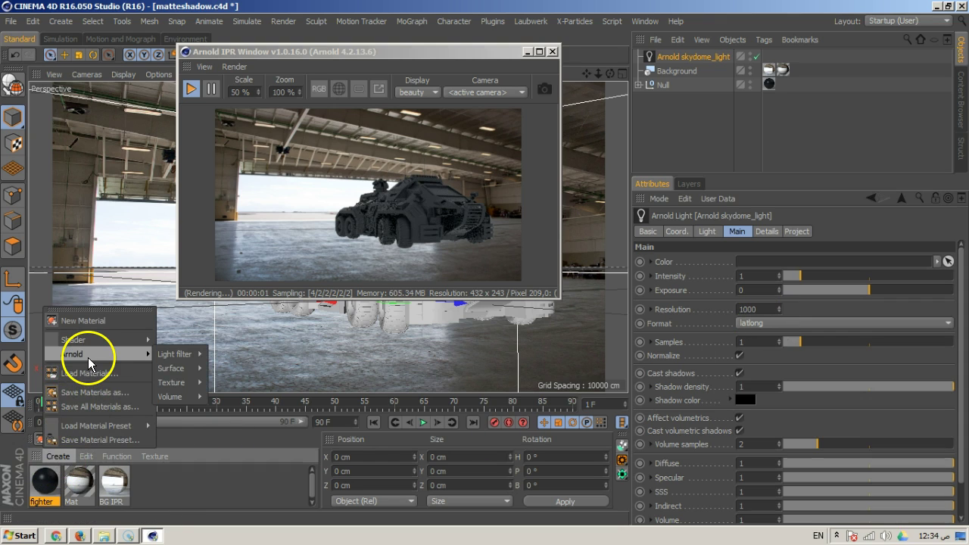
mouse_move(171, 368)
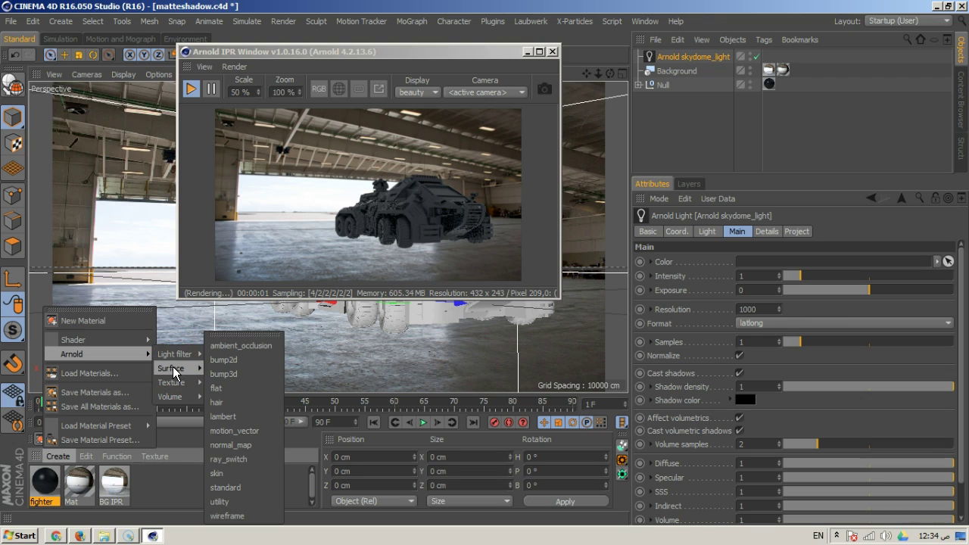
click(242, 488)
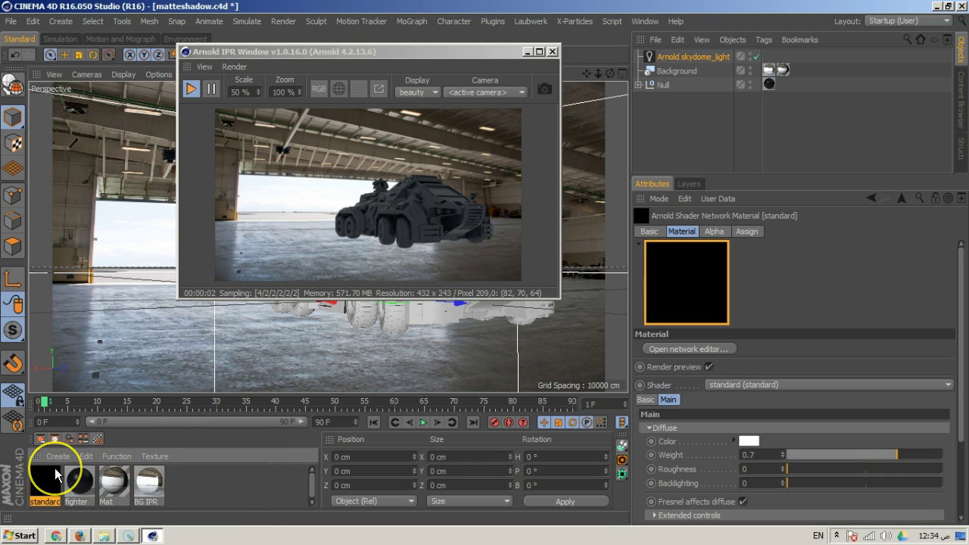
Open the new standard material for editing and rename it hdri
double_click(55, 475)
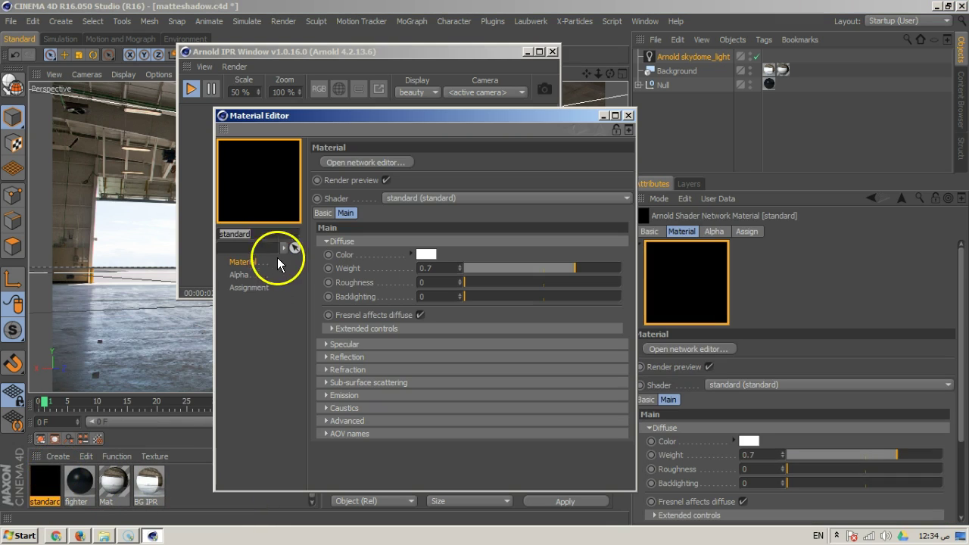
click(209, 241)
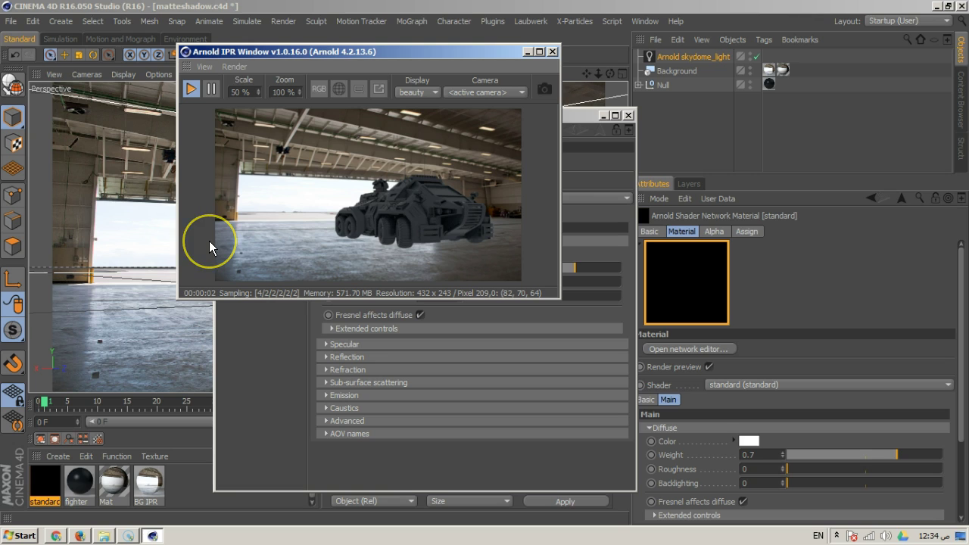
click(339, 352)
double_click(219, 233)
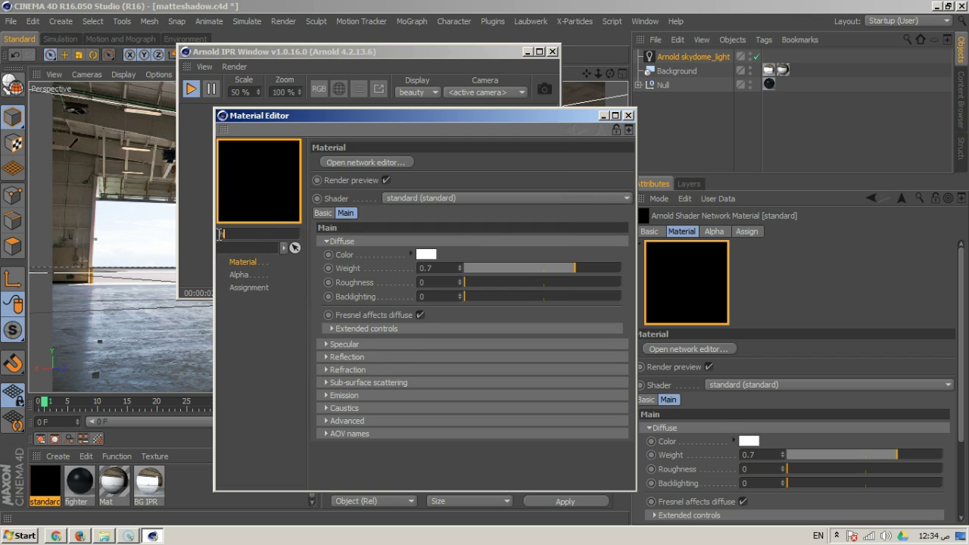
text(hdri)
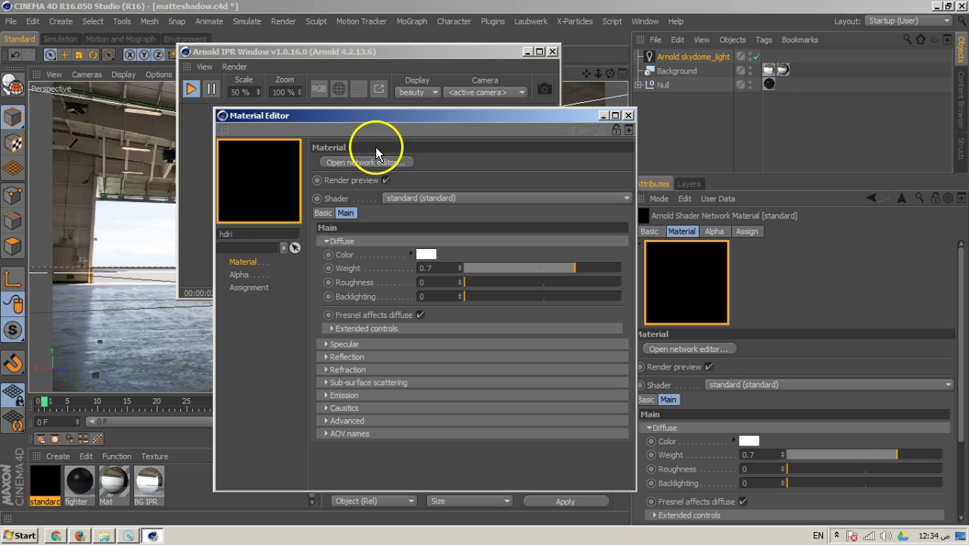
In an enlarged shader network editor for the hdri material, add an image texture node and delete the standard shader node
click(374, 160)
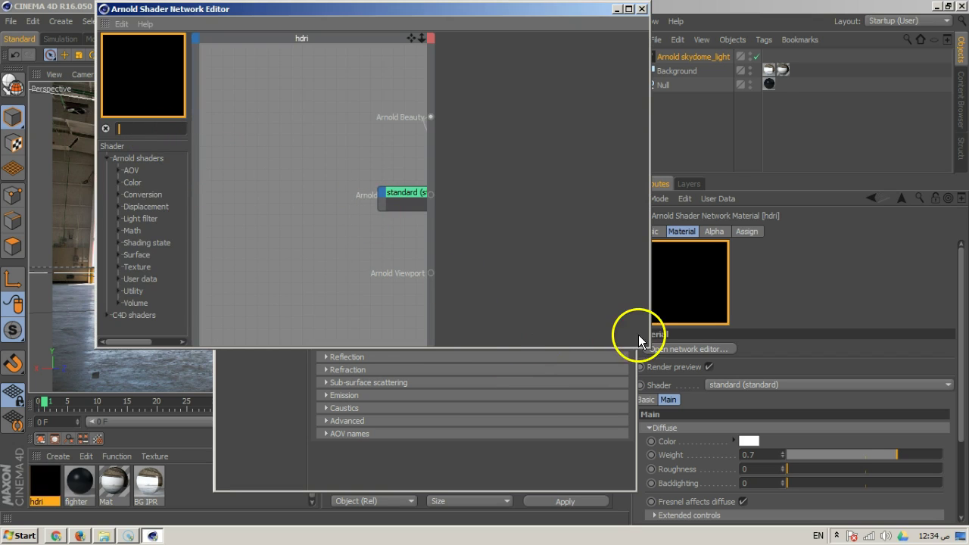
drag(648, 349, 841, 397)
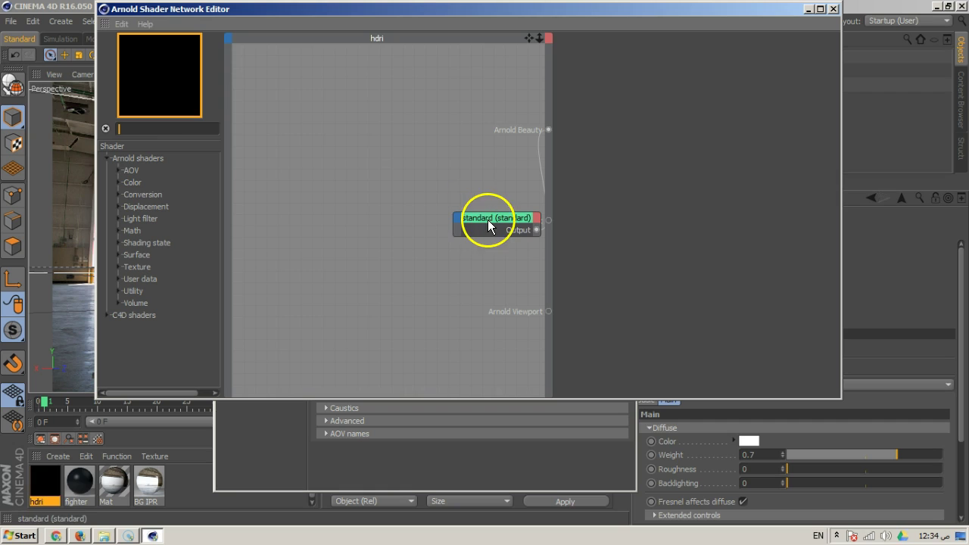
drag(487, 220, 342, 180)
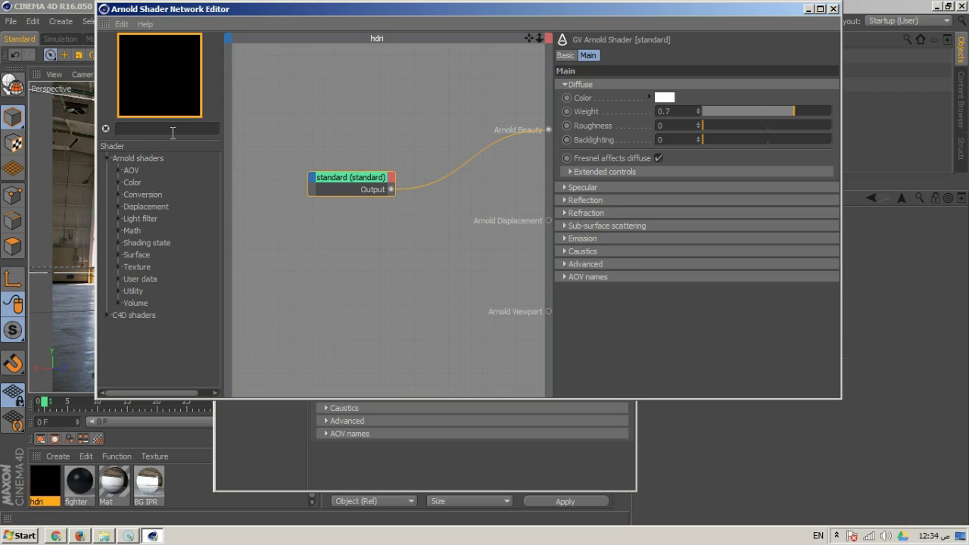
text(s)
key(BackSpace)
text(ima)
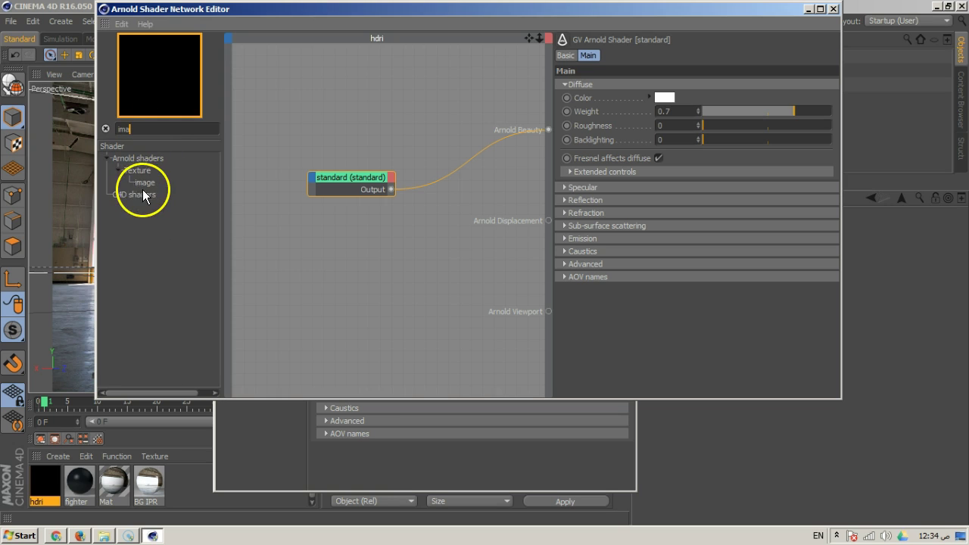
drag(157, 190, 333, 190)
right_click(339, 177)
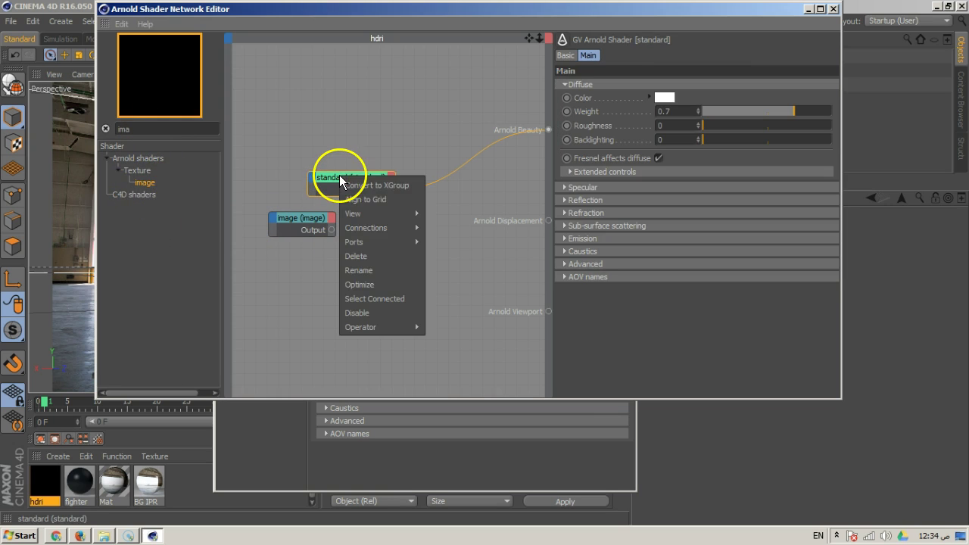
click(370, 259)
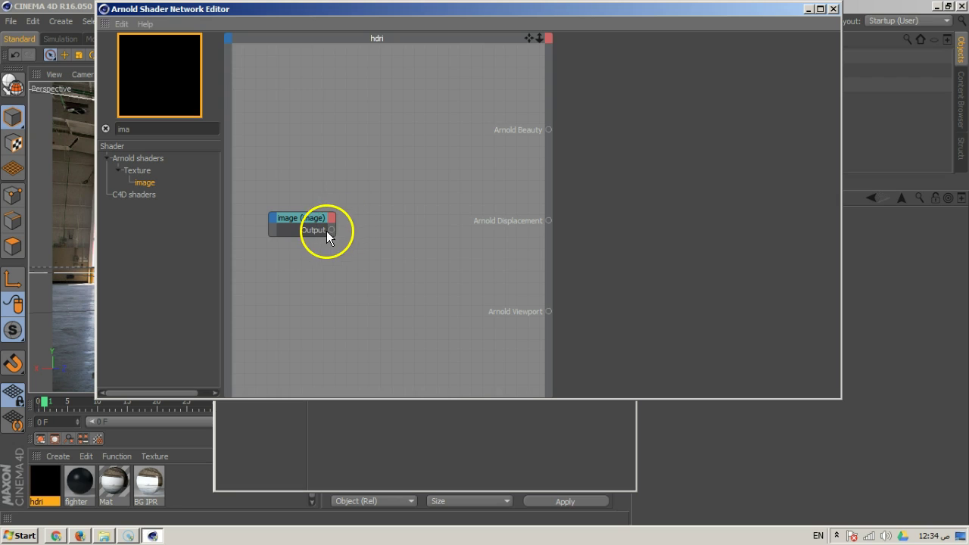
Add a color_correct node to the hdri network and connect the image node's output to its input port
click(169, 130)
text(color)
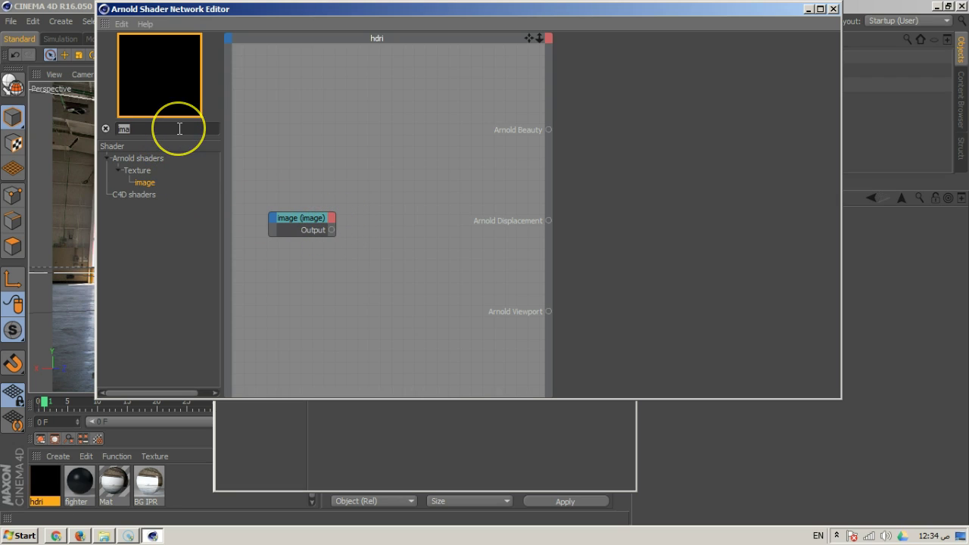
drag(158, 194, 446, 199)
drag(333, 231, 406, 197)
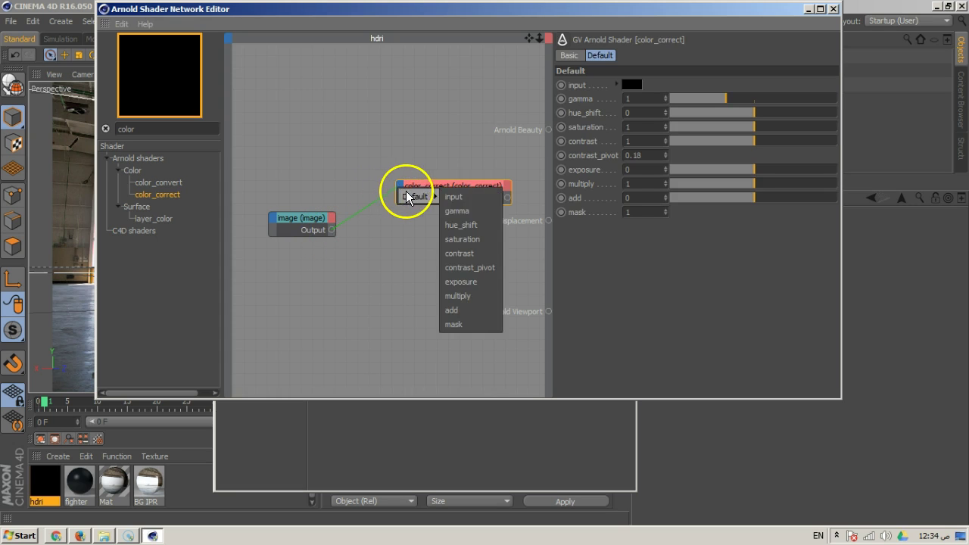
click(452, 196)
Connect the color_correct output to Arnold Beauty and space the image and color_correct nodes apart
drag(489, 186, 462, 219)
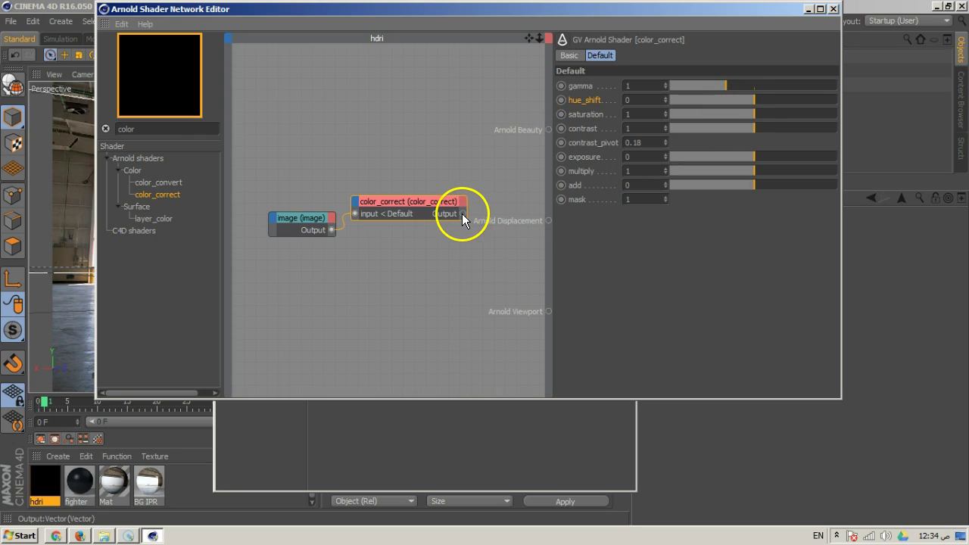
drag(542, 141, 548, 130)
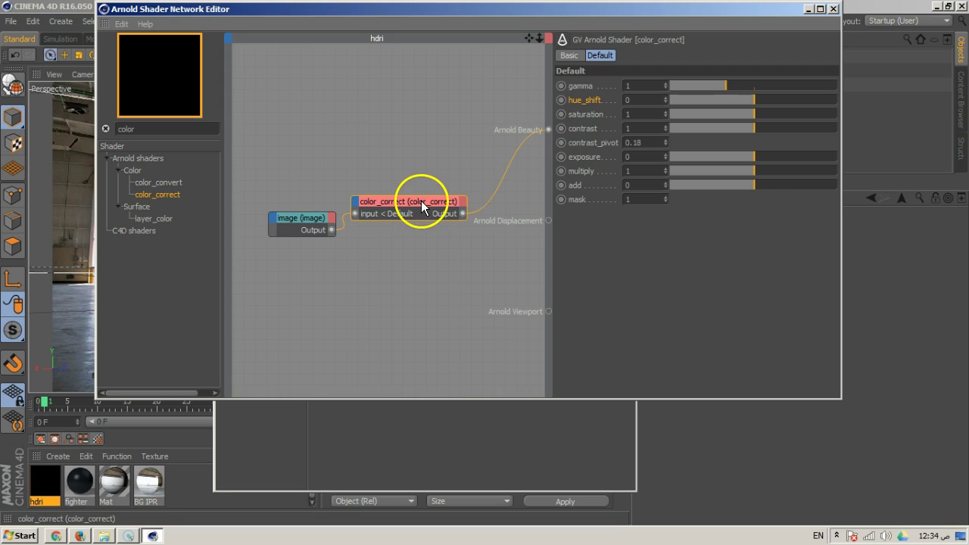
drag(421, 201, 434, 203)
drag(288, 218, 273, 213)
drag(426, 202, 425, 231)
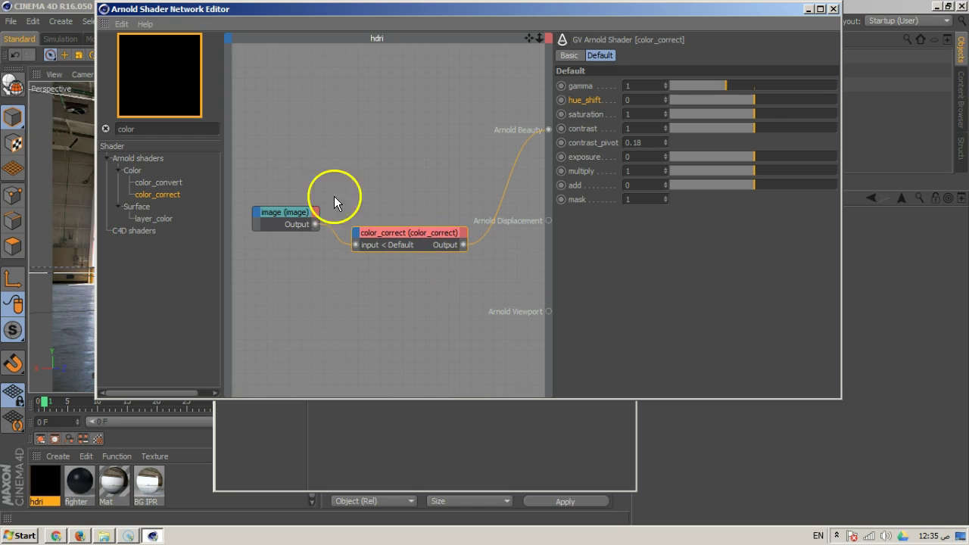
Load the Sunset_Bob HDRI from K:\Assets\2D Assets\Textures\HDRI into the image node
click(275, 214)
click(825, 86)
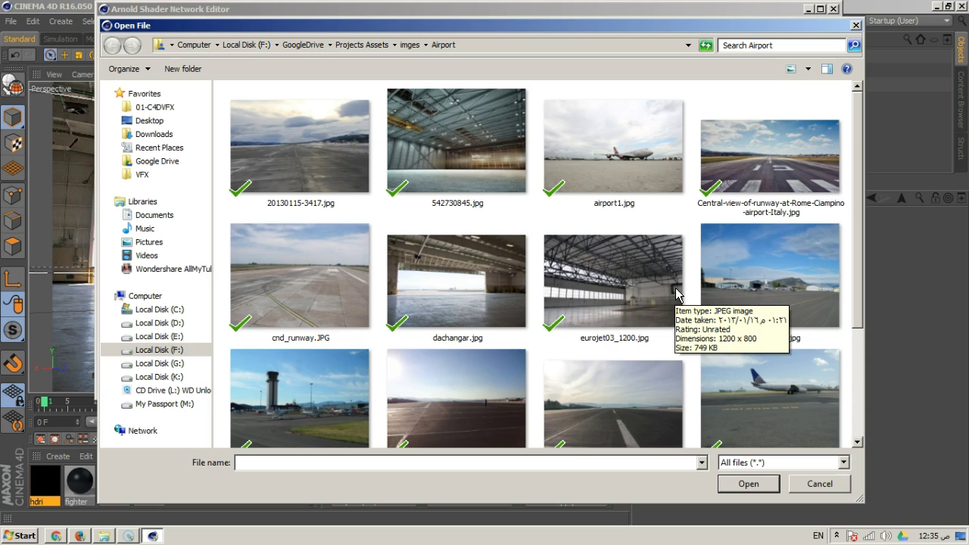
click(169, 377)
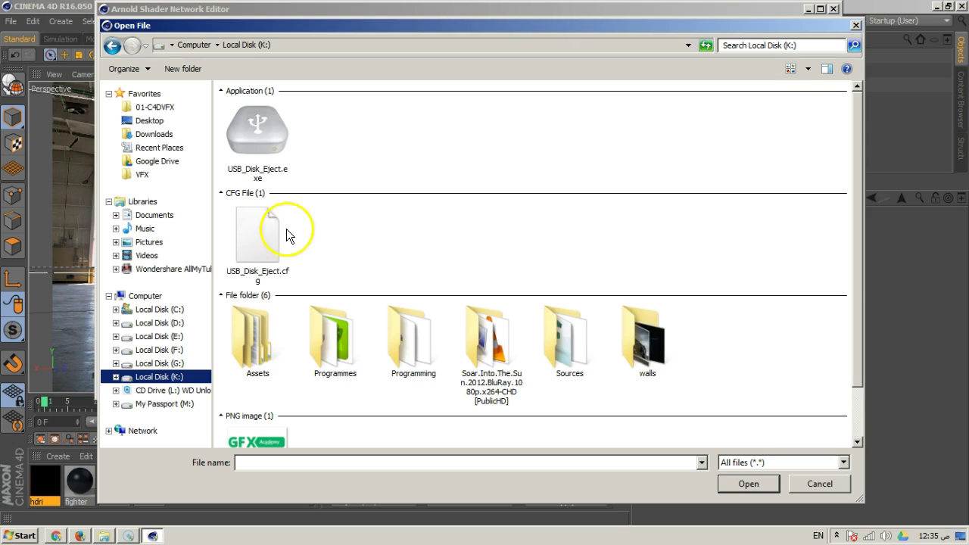
double_click(251, 327)
double_click(274, 170)
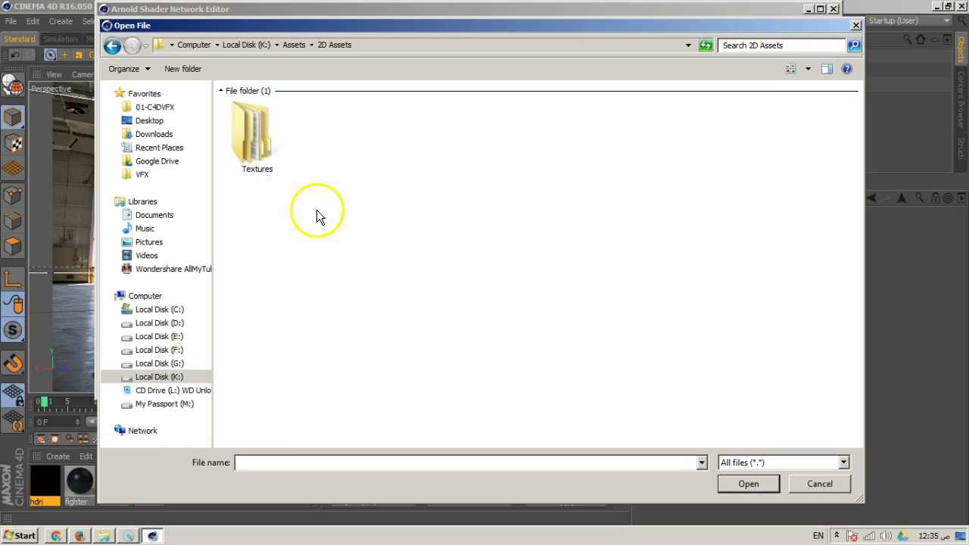
double_click(268, 156)
double_click(568, 134)
double_click(331, 149)
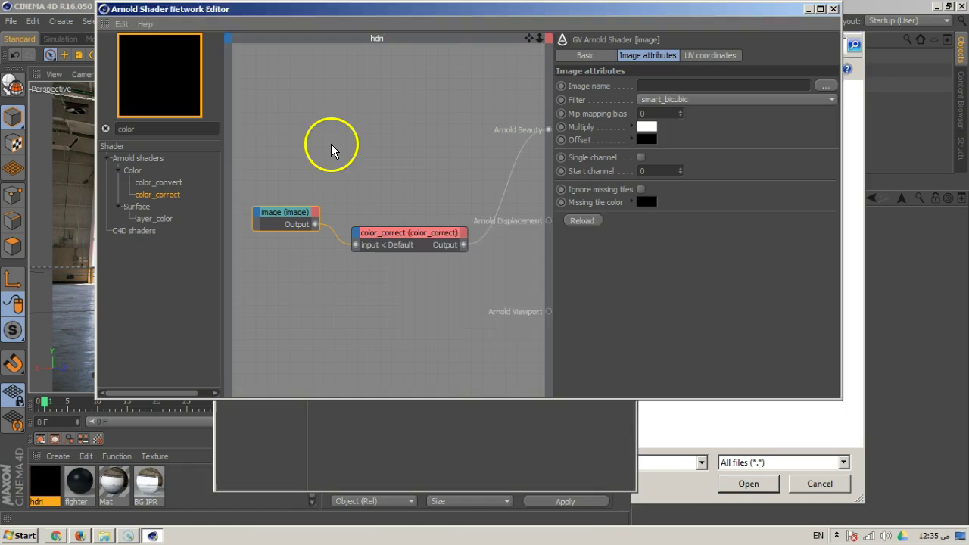
click(558, 309)
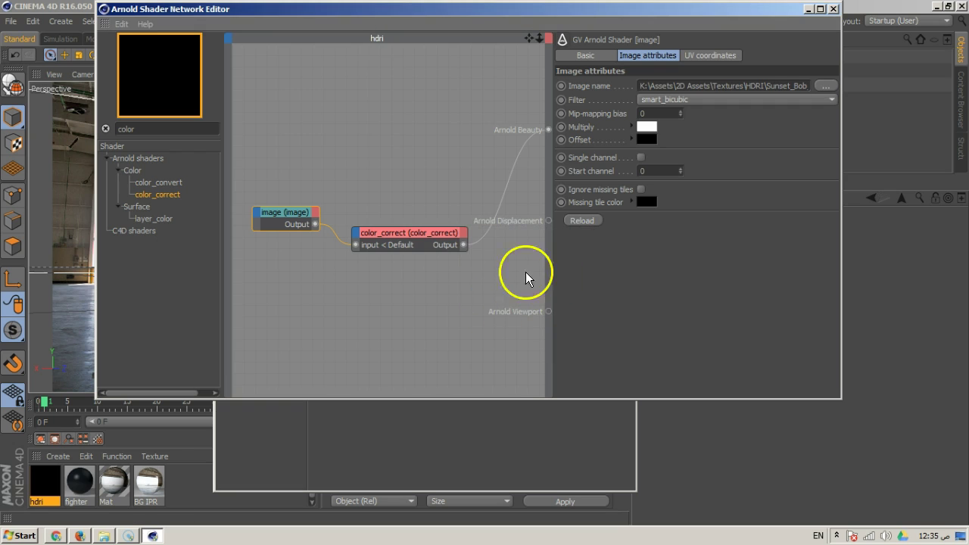
Bring the IPR window forward briefly, then reposition the shader network editor over the viewport
click(353, 432)
drag(400, 11, 457, 184)
drag(440, 61, 390, 53)
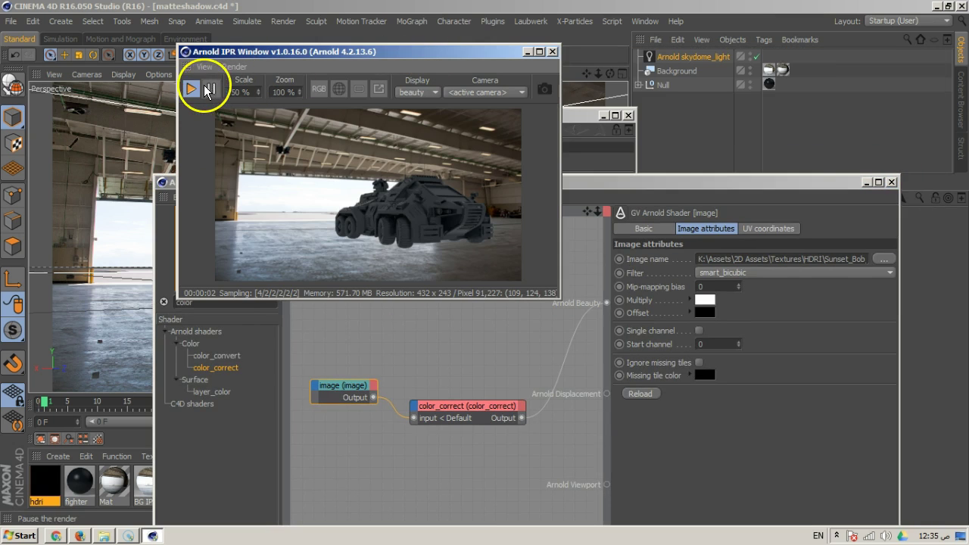
drag(627, 190, 564, 55)
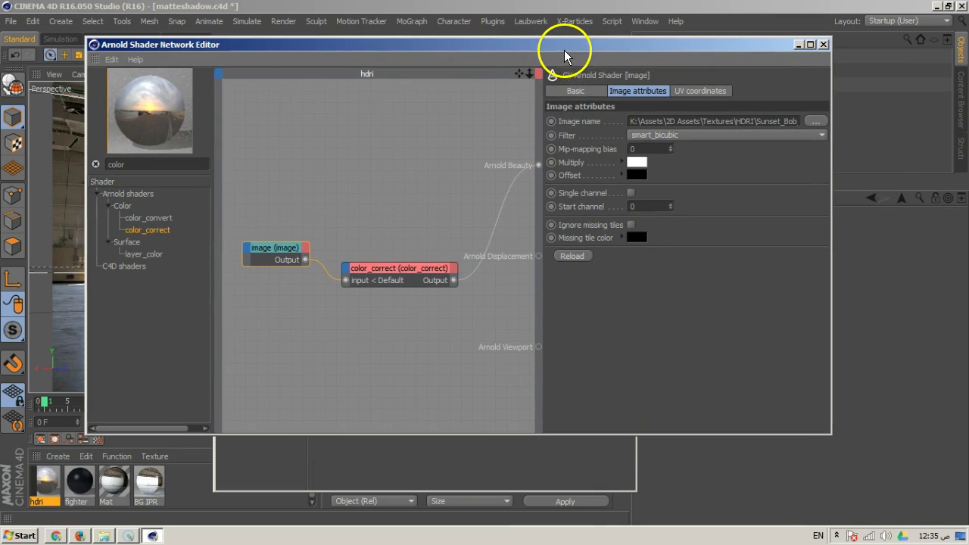
drag(424, 52, 449, 57)
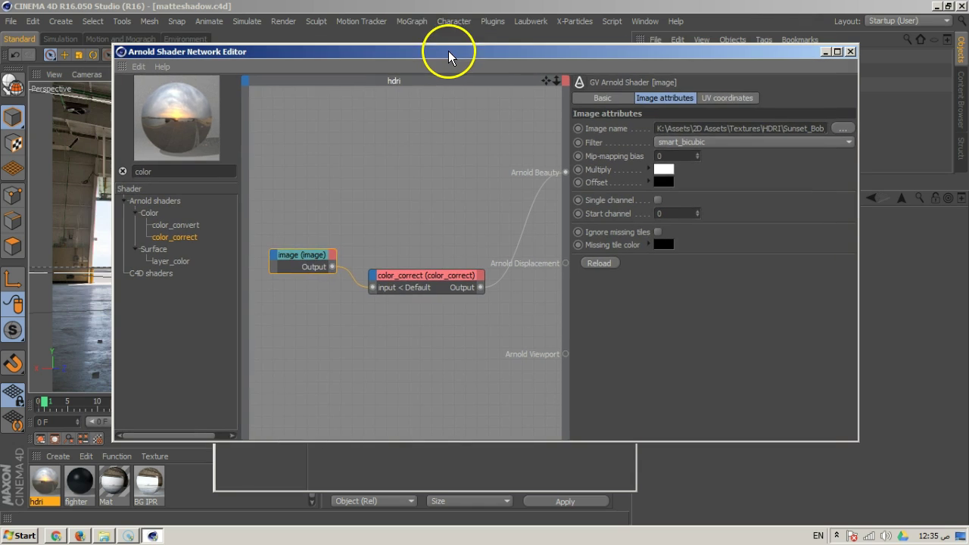
Set the color_correct node's gamma to 0.7 and multiply to 2
click(431, 280)
drag(745, 127, 727, 129)
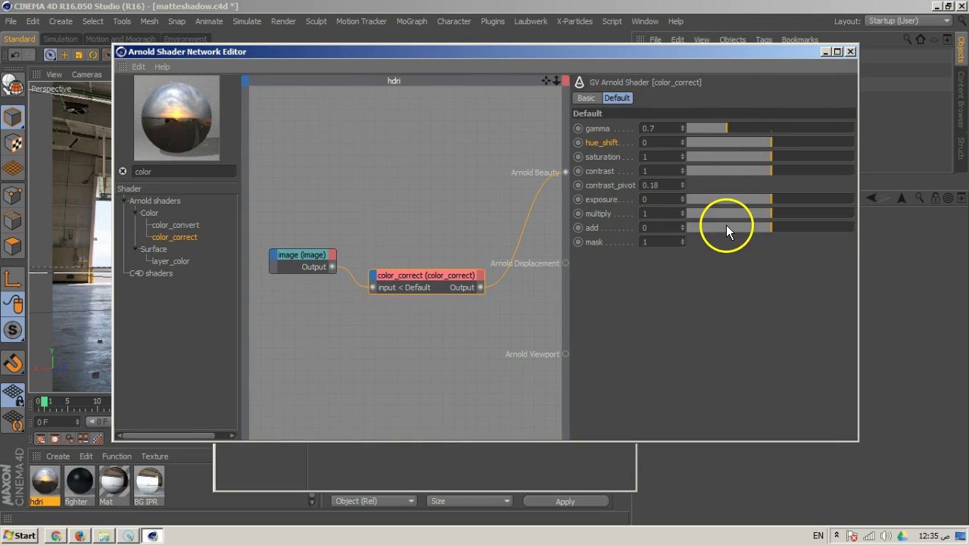
drag(767, 213, 944, 217)
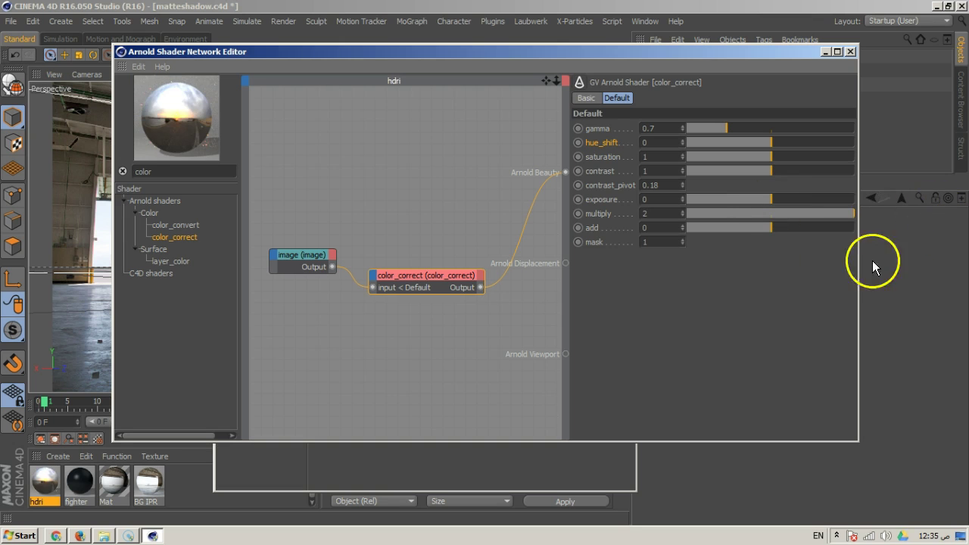
Enlarge the material preview to Huge and set color_correct's exposure to -0.97, gamma to 0.94 and contrast to 1.31
right_click(170, 133)
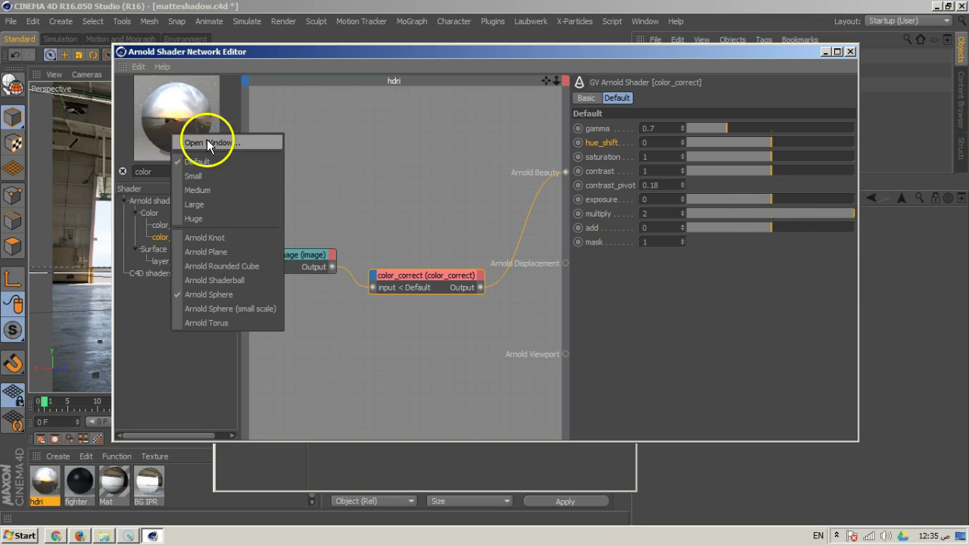
click(223, 218)
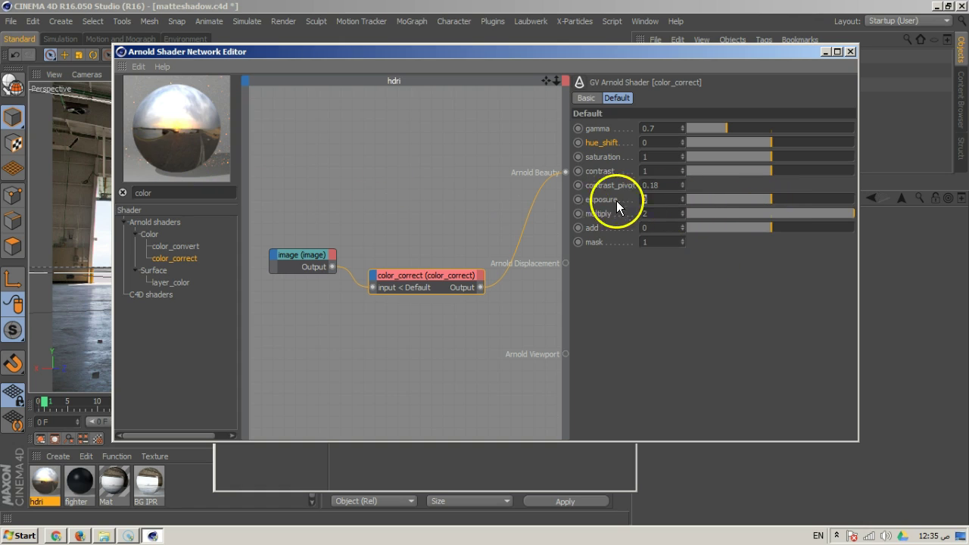
drag(772, 203, 763, 202)
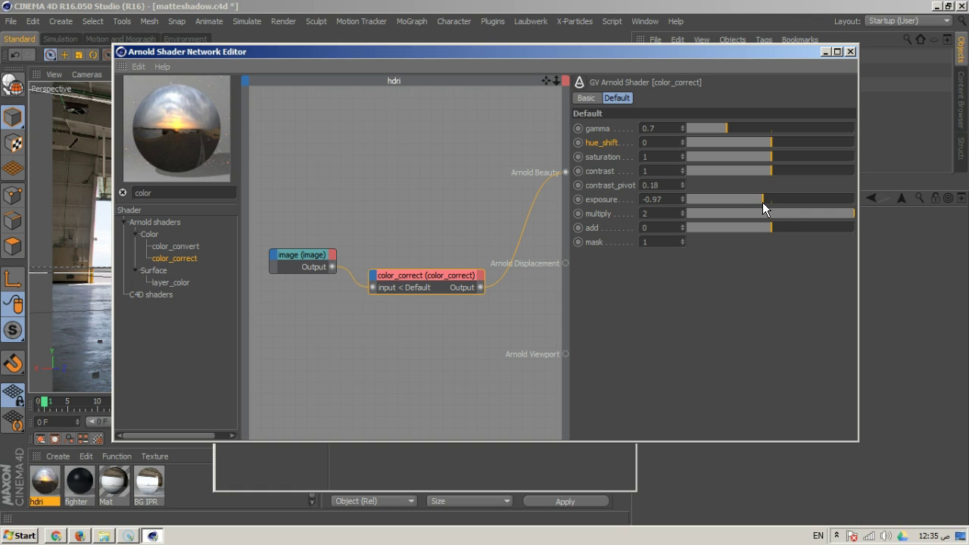
drag(726, 125, 739, 131)
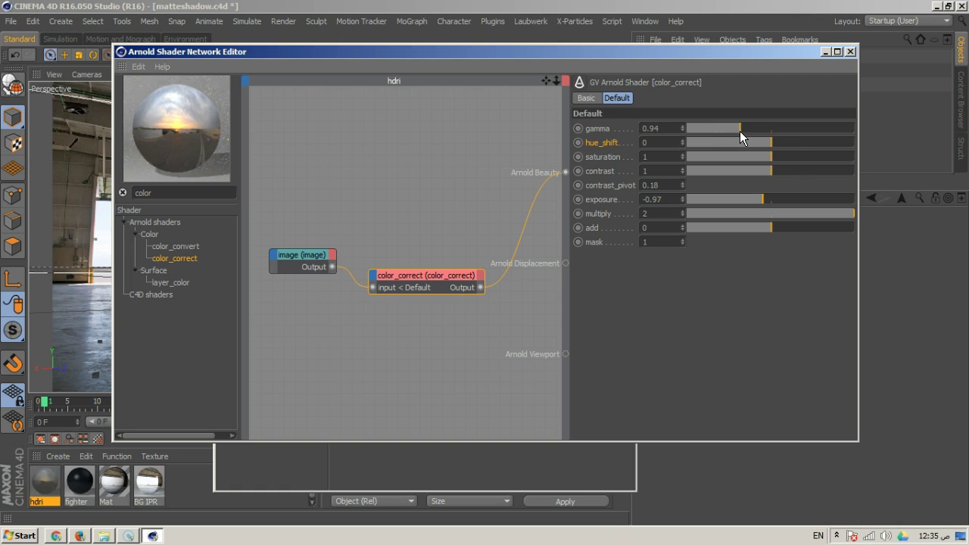
drag(777, 173, 797, 171)
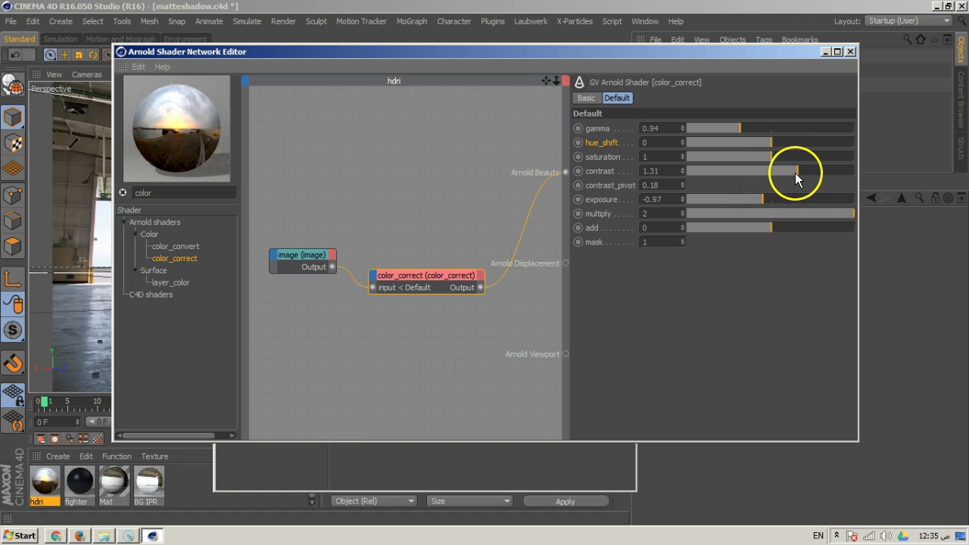
Set the color_correct node's contrast to 1.22 and exposure to -1.22, closing the shader network and material editors
drag(797, 173, 794, 172)
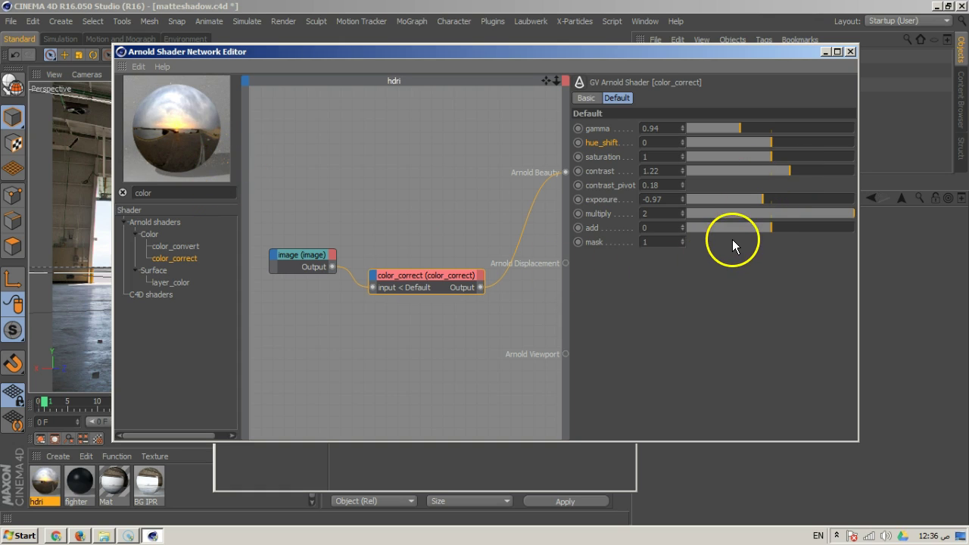
drag(763, 199, 760, 199)
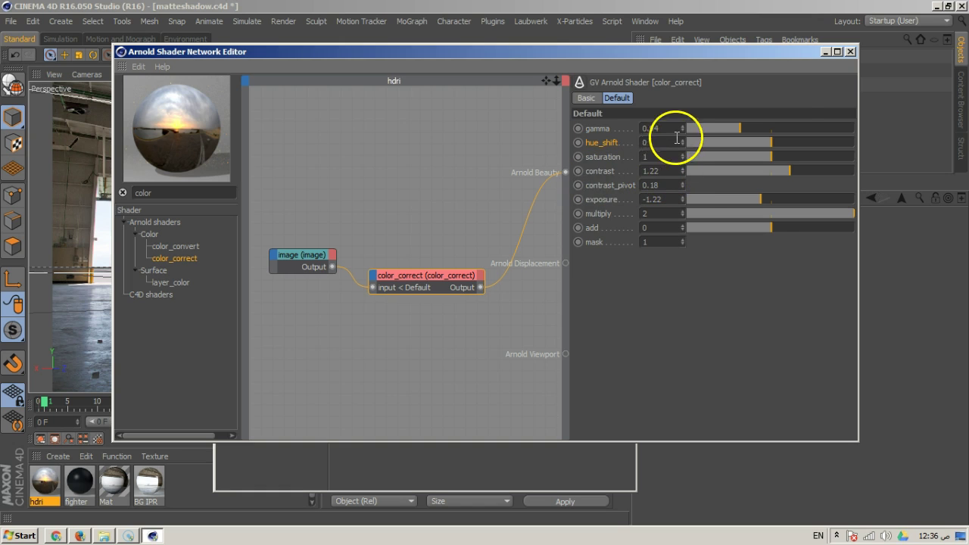
click(850, 50)
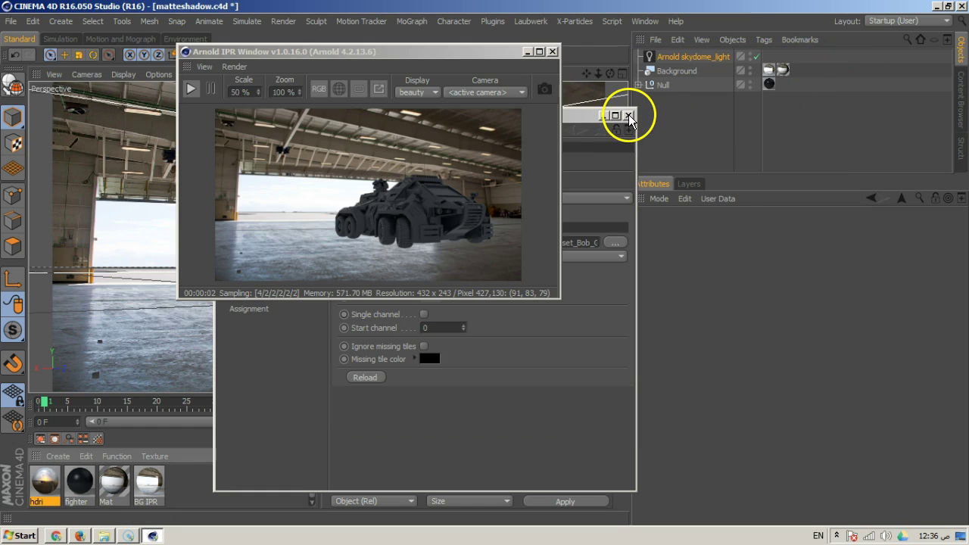
click(575, 351)
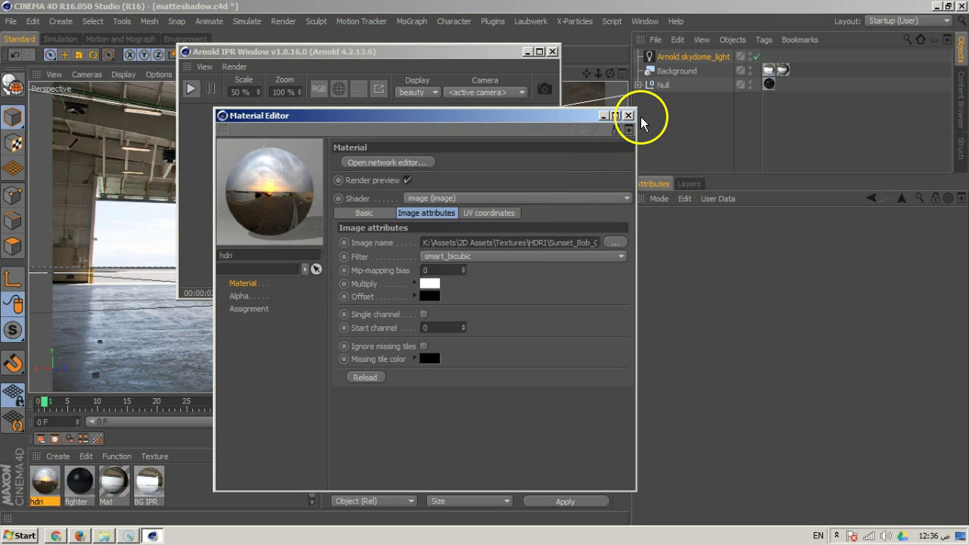
click(628, 115)
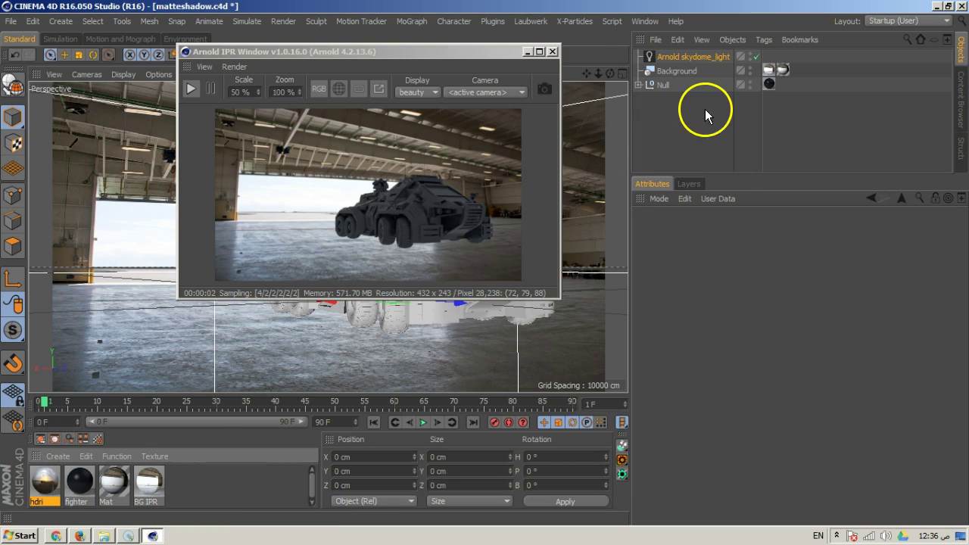
Link the hdri material to the Arnold skydome light's color and start the IPR render
click(686, 59)
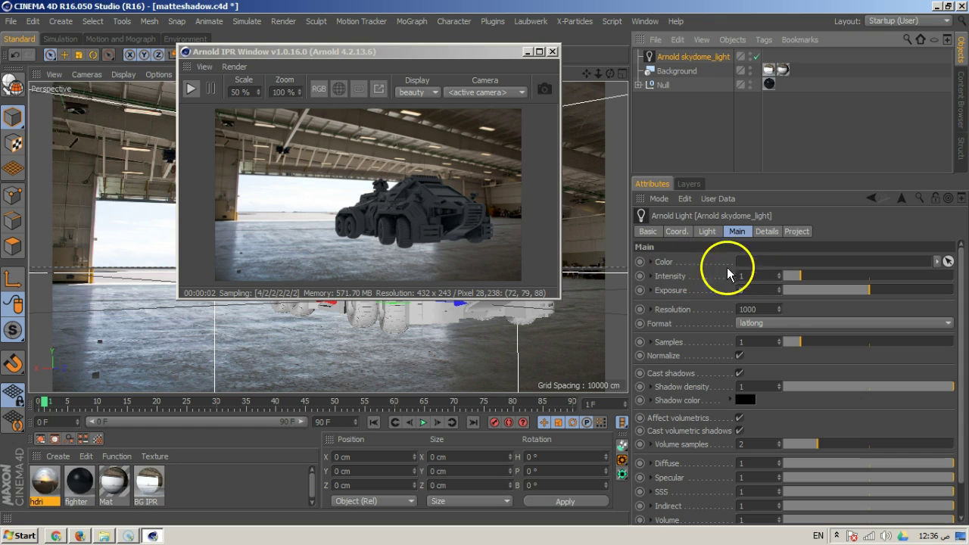
drag(43, 482, 772, 263)
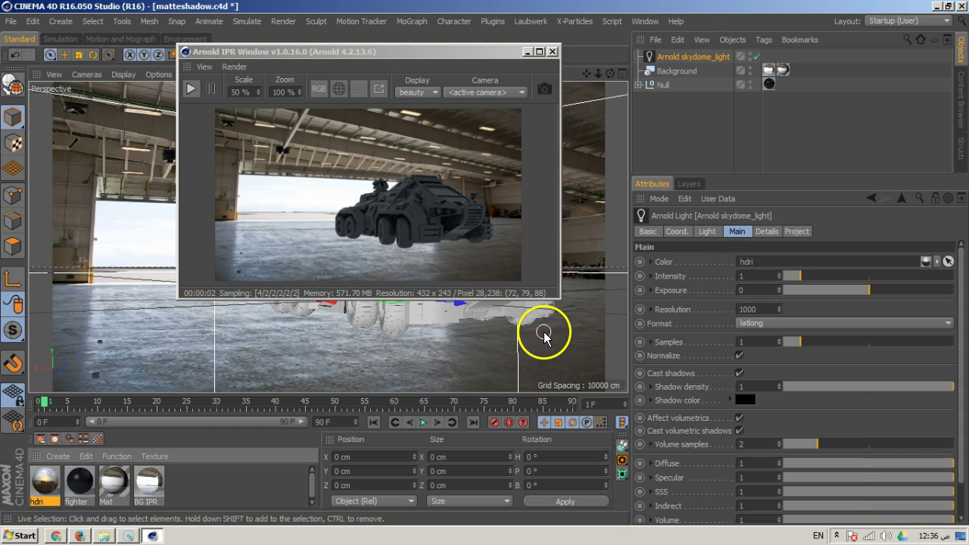
click(191, 88)
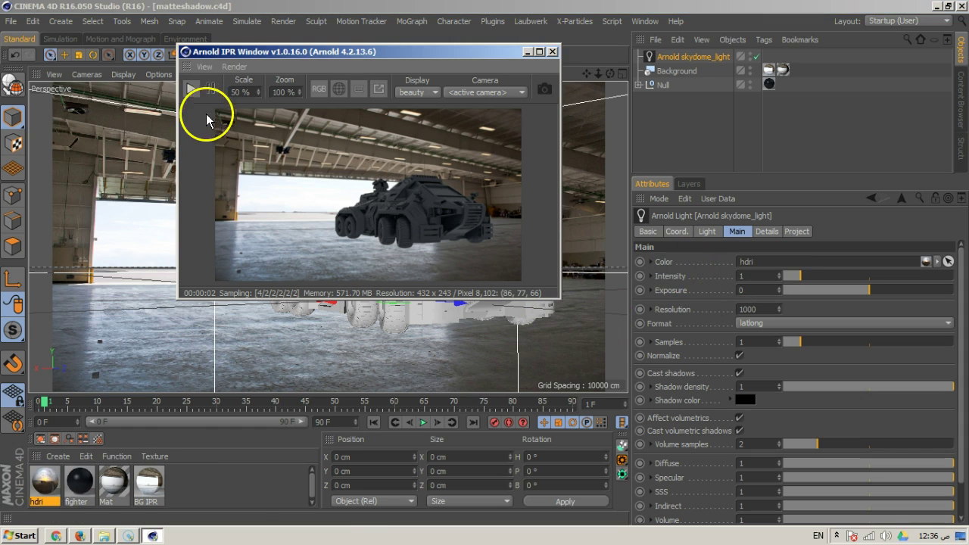
drag(437, 277, 281, 237)
Reopen the hdri material's shader network and set the color_correct node's saturation to 0.64
mouse_move(45, 477)
mouse_down()
mouse_move(396, 321)
mouse_move(325, 270)
mouse_move(417, 222)
mouse_move(273, 241)
mouse_move(275, 173)
mouse_move(220, 223)
mouse_move(373, 141)
mouse_move(398, 253)
mouse_move(395, 226)
mouse_move(103, 389)
mouse_move(52, 463)
mouse_up()
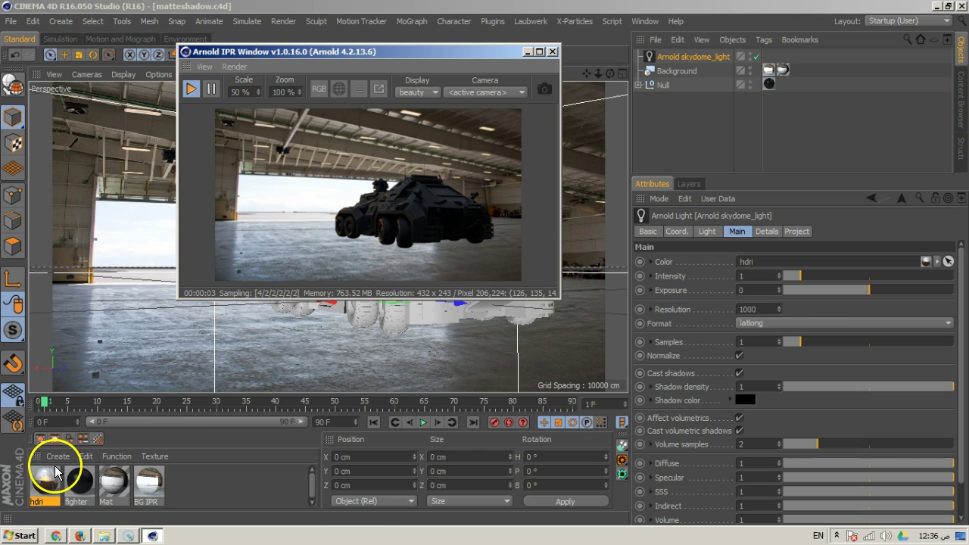
double_click(50, 469)
click(685, 243)
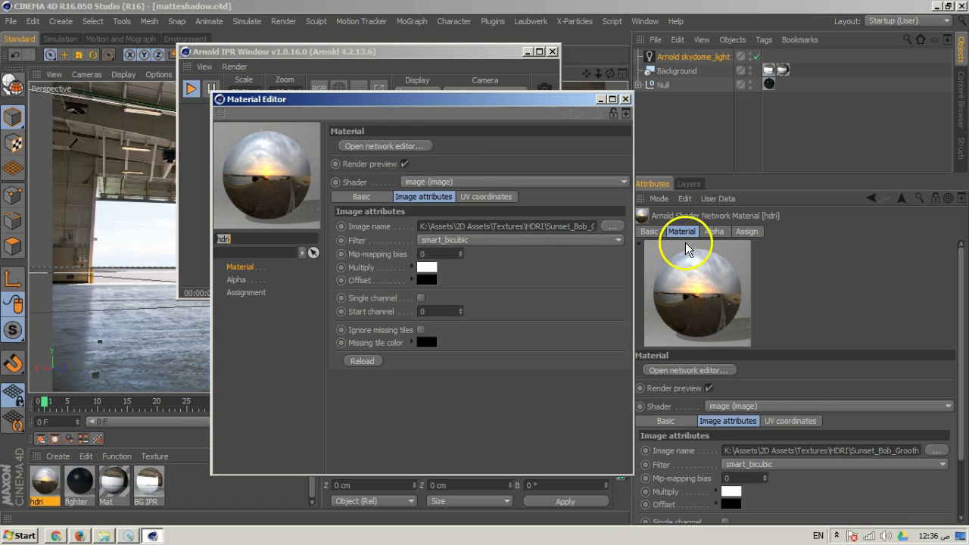
click(393, 145)
drag(767, 162, 741, 153)
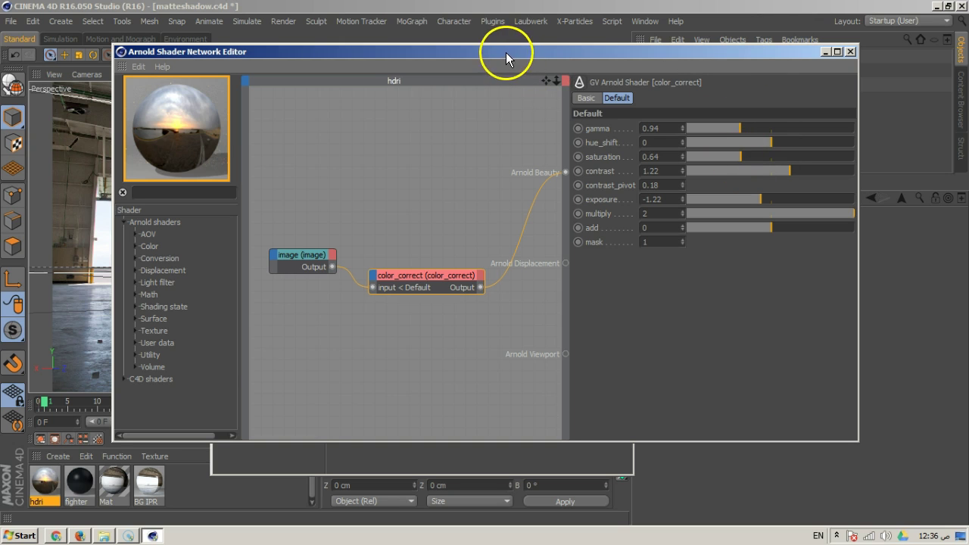
Arrange the IPR window beside a narrower shader network editor so the vehicle render can be seen while adjusting
drag(156, 59, 360, 162)
drag(261, 52, 111, 32)
drag(504, 155, 450, 39)
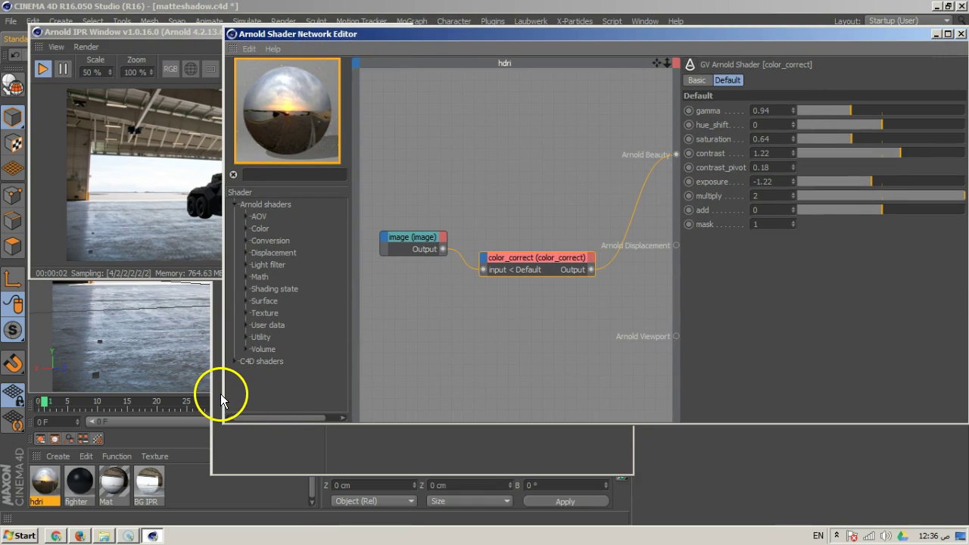
drag(220, 394, 346, 379)
Raise the color_correct node's saturation to 0.83 and on to 1.11
drag(881, 142, 897, 140)
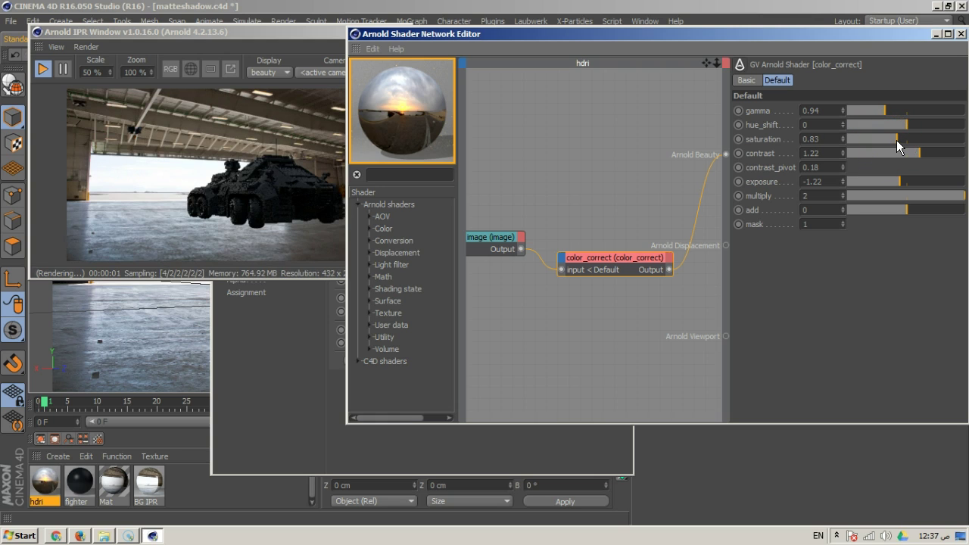
click(898, 151)
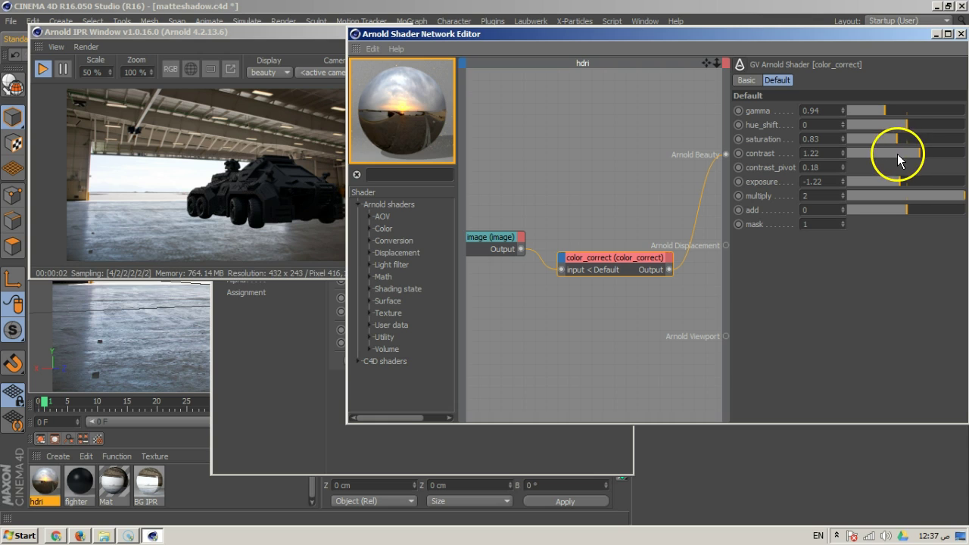
drag(898, 140, 902, 140)
drag(905, 141, 914, 141)
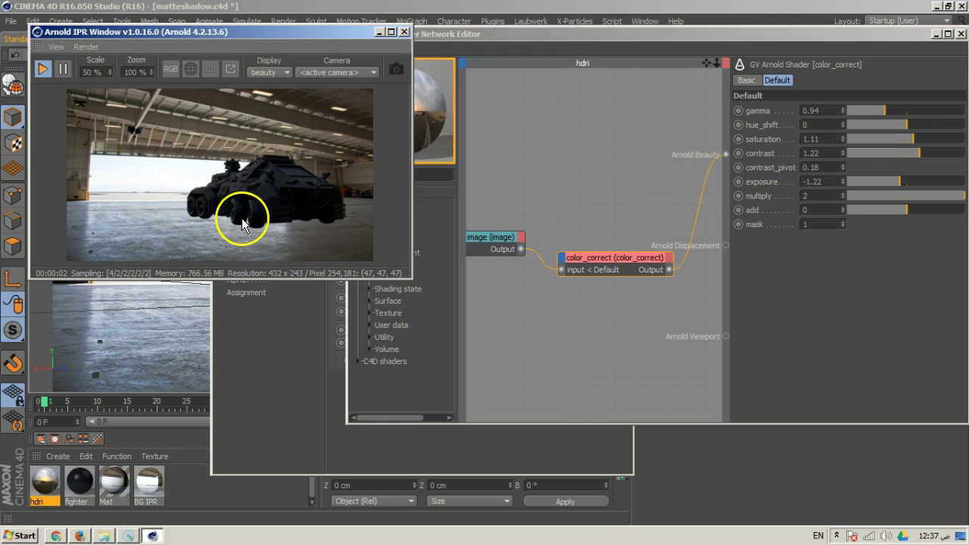
Reposition the IPR and material editor windows for a clear view of the vehicle and restart the IPR render
drag(218, 33, 494, 77)
drag(256, 98, 100, 67)
drag(514, 70, 281, 58)
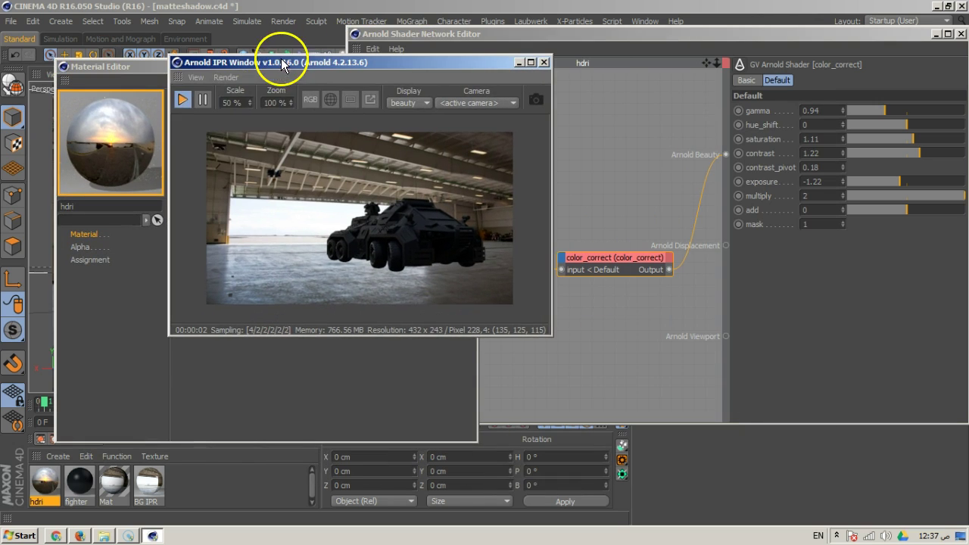
click(183, 99)
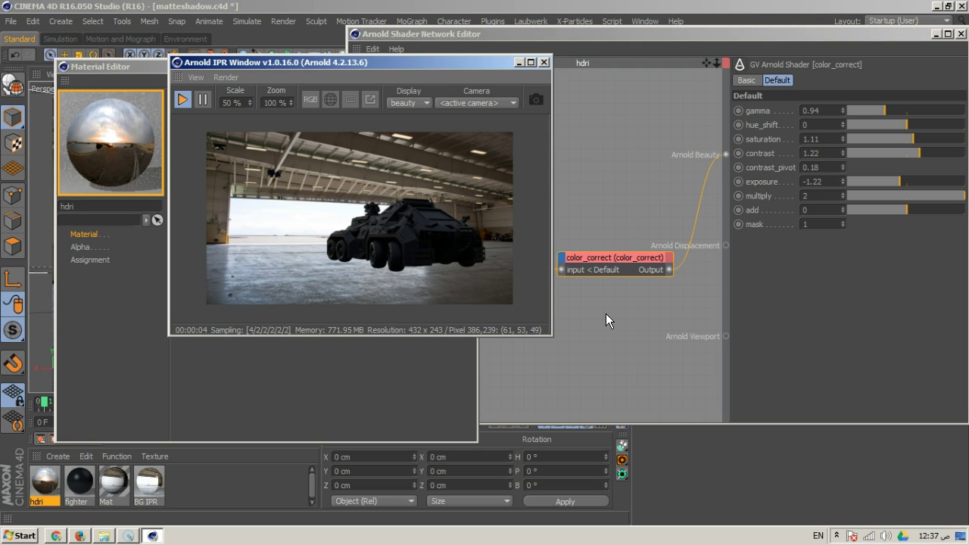
Move the floating windows clear of the skydome light's settings and set its samples to 4
drag(740, 35, 386, 104)
click(717, 58)
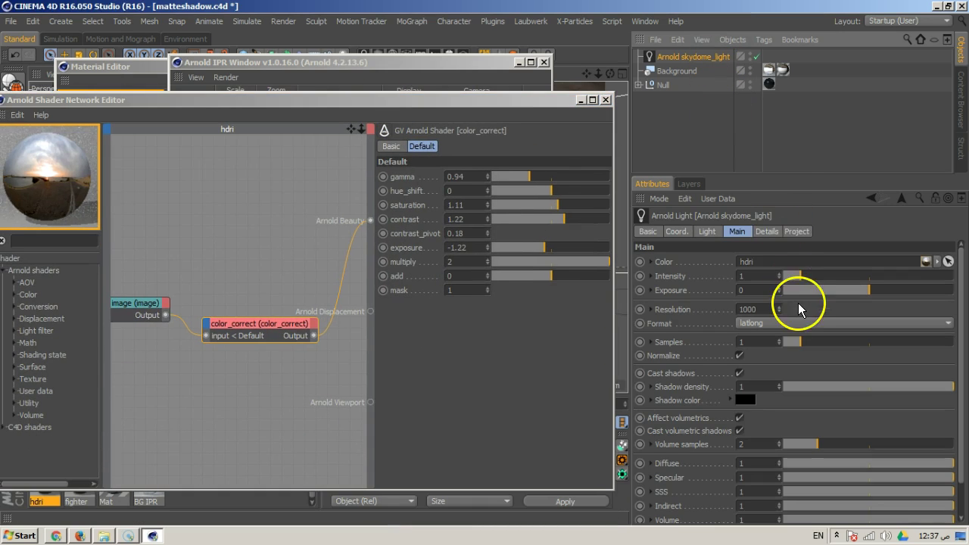
drag(189, 99, 540, 66)
drag(292, 71, 193, 70)
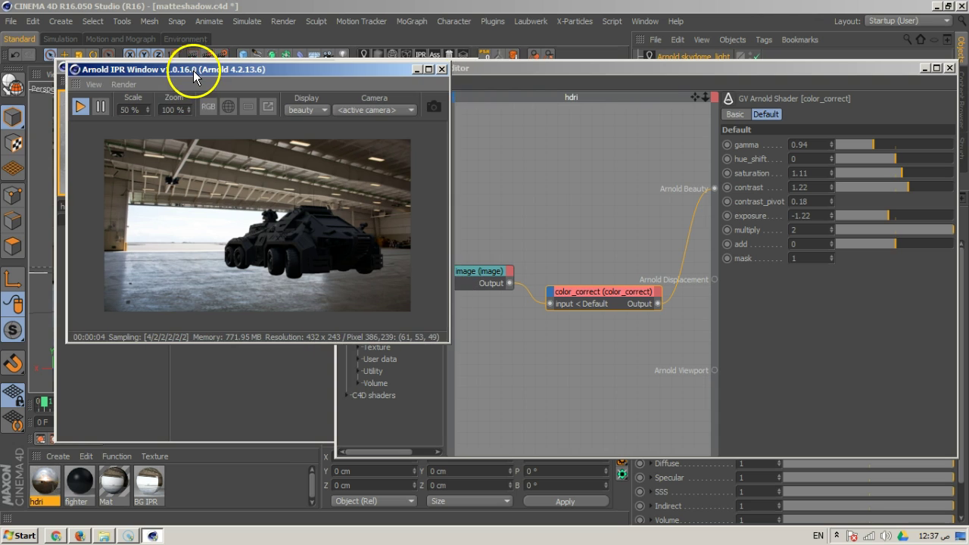
click(523, 76)
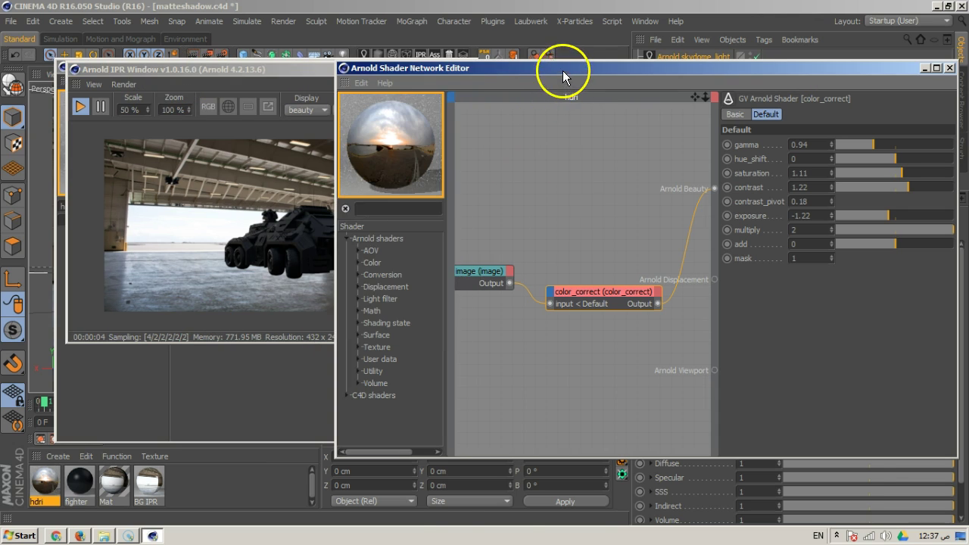
drag(563, 70, 81, 450)
click(778, 339)
click(779, 338)
click(779, 338)
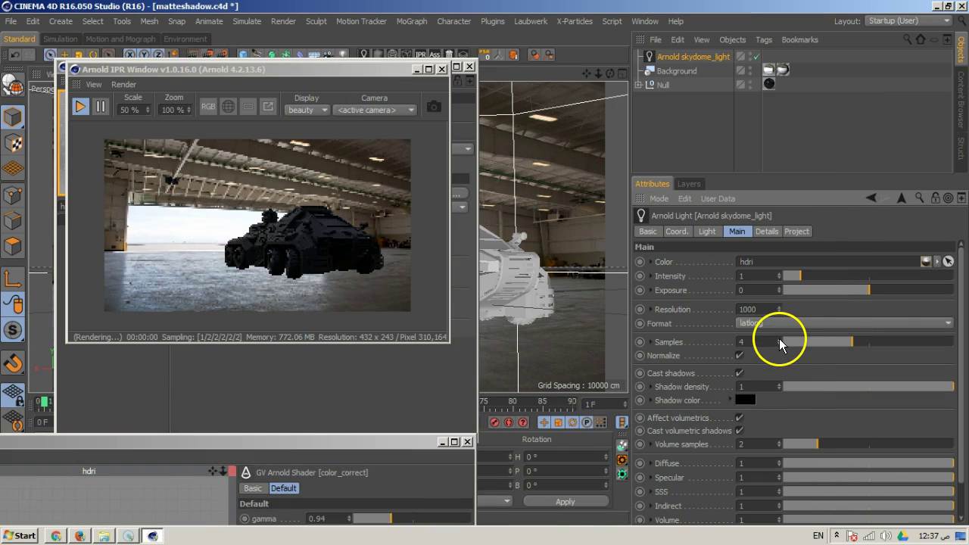
Place the shader network editor back beside the IPR window and align the color_correct node with the image node
drag(286, 442, 739, 25)
drag(291, 73, 247, 74)
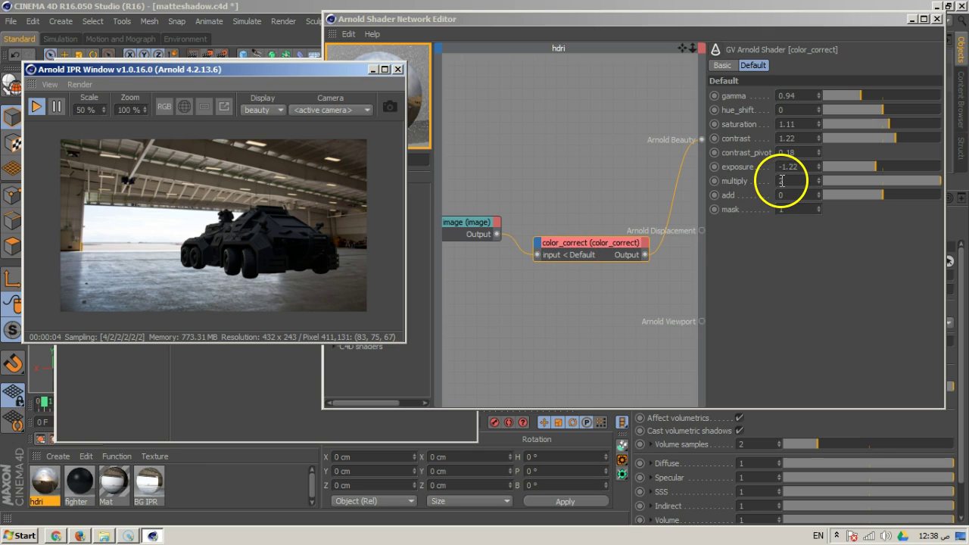
drag(610, 236, 603, 213)
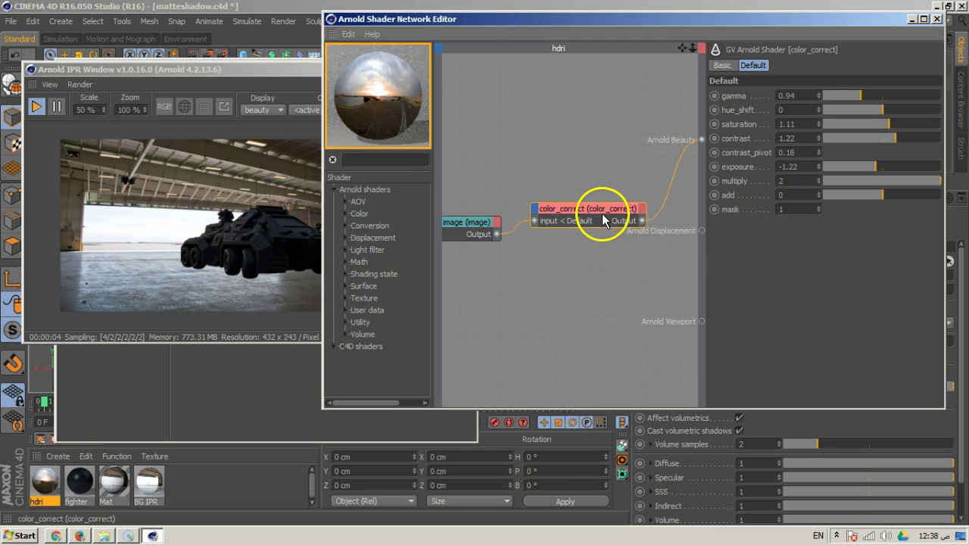
click(470, 224)
click(562, 221)
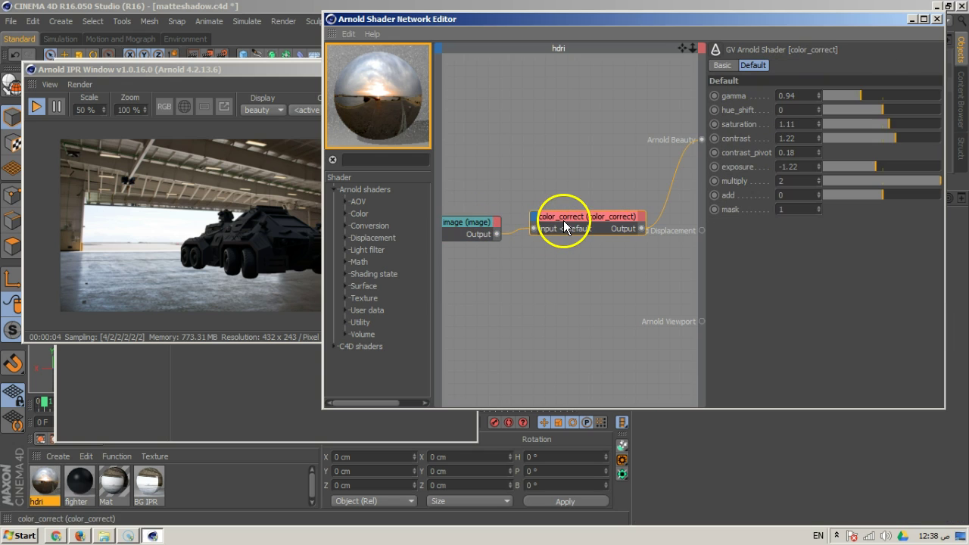
Reset the color_correct node's saturation and lower it to 0.99, and raise exposure to -0.18
right_click(817, 126)
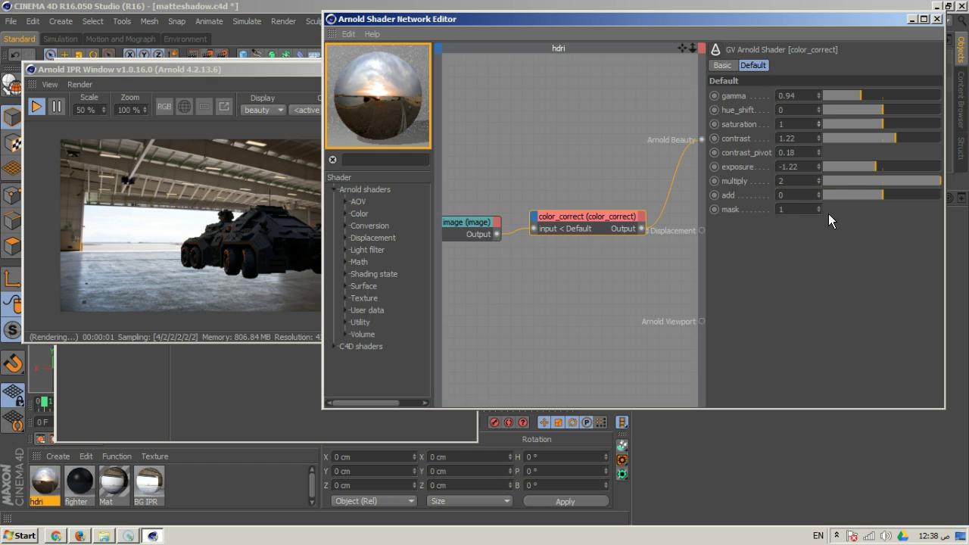
click(819, 128)
click(818, 129)
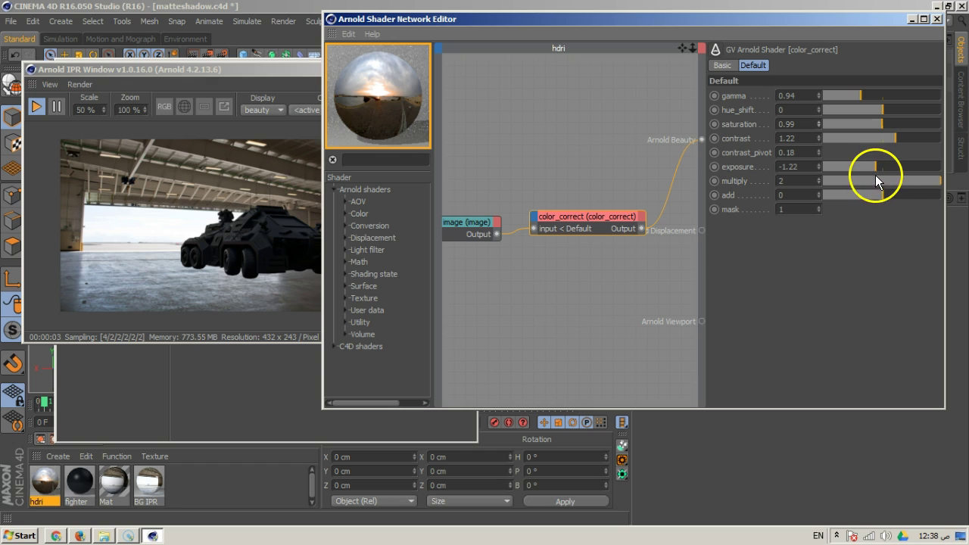
drag(873, 171, 881, 171)
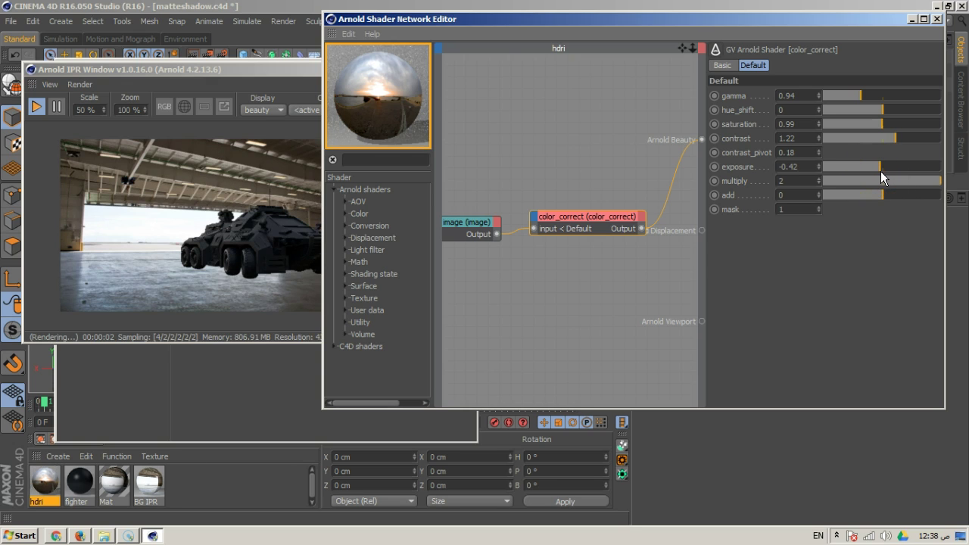
drag(880, 171, 881, 171)
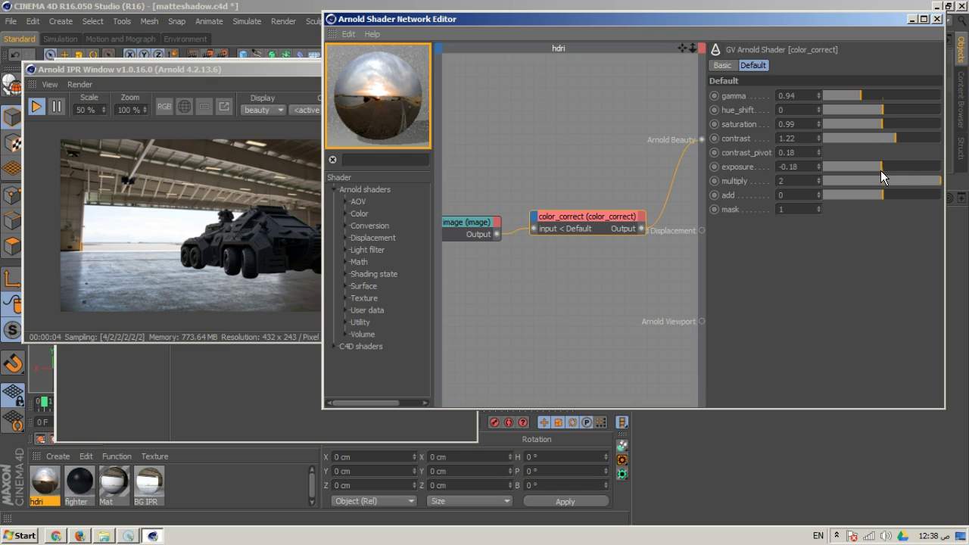
Try gamma values of 1.28 and 0.38 on the color_correct node and settle on 1.08
mouse_move(862, 101)
mouse_down()
mouse_move(851, 97)
mouse_move(873, 100)
mouse_up()
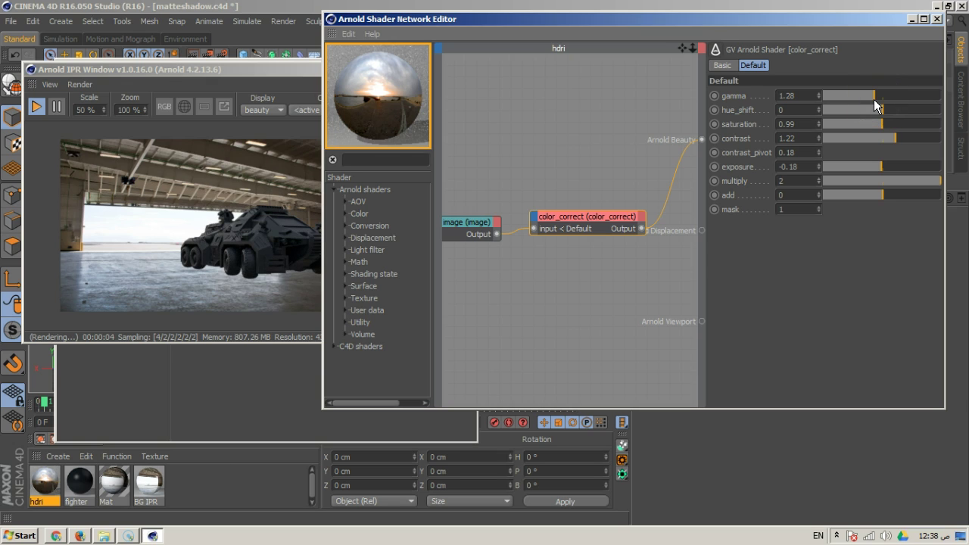
click(248, 253)
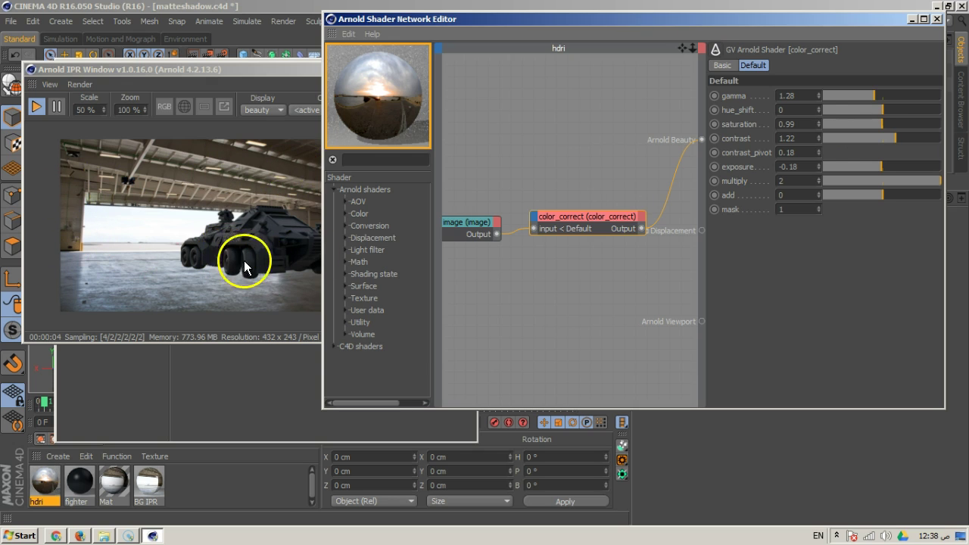
drag(871, 99, 837, 96)
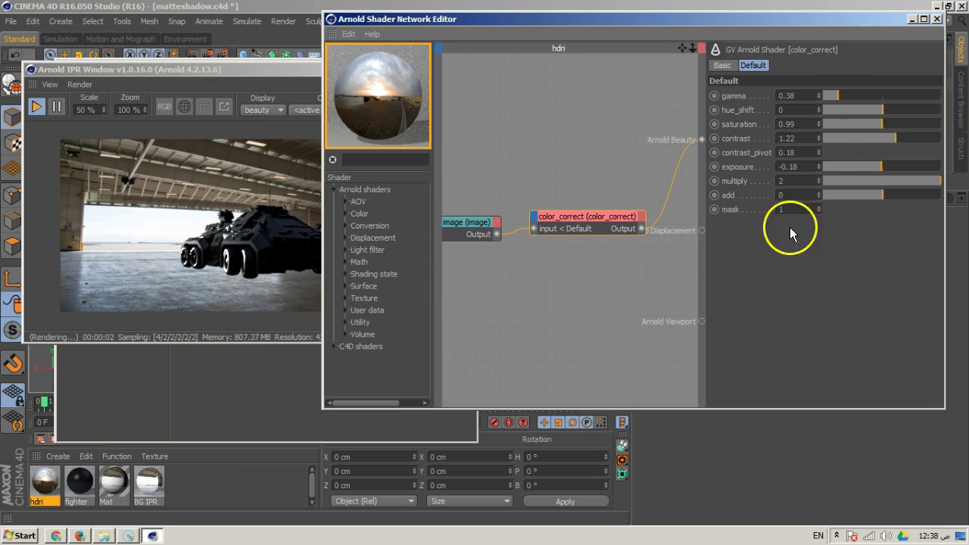
drag(868, 98, 866, 97)
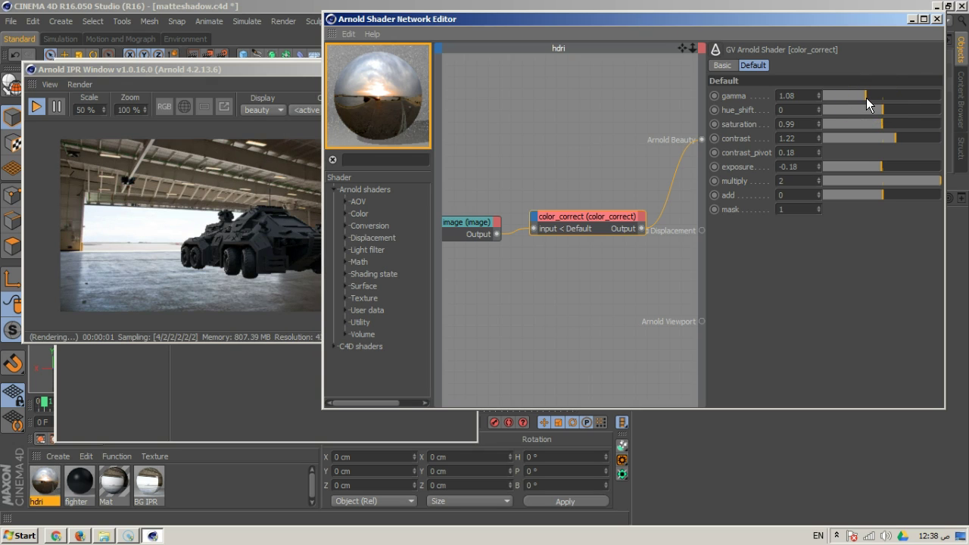
Fine-tune the color_correct node's exposure to -0.1 and saturation to 0.995
drag(819, 171, 818, 162)
click(817, 122)
click(818, 126)
click(804, 123)
text(5)
click(800, 134)
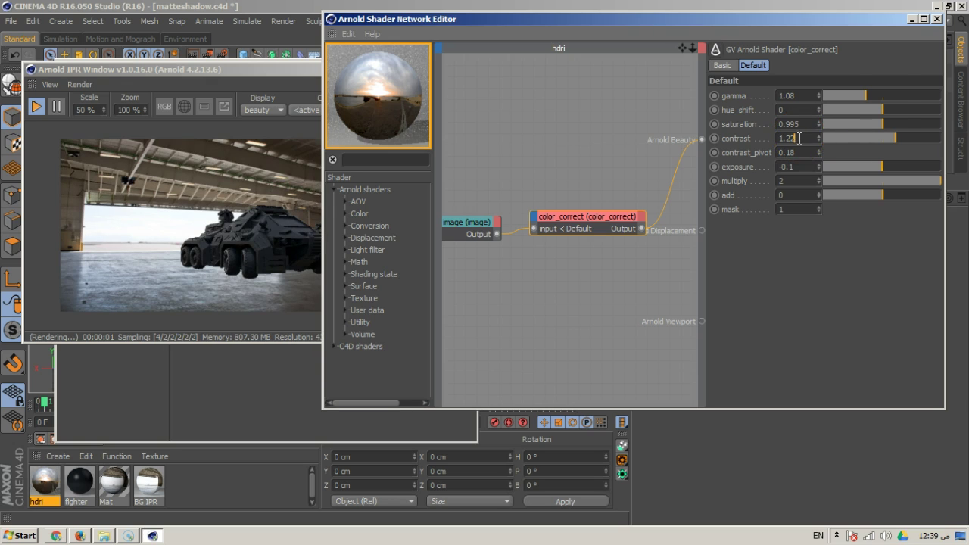
Close the shader network editor, move the hdri material's editor aside and reopen its network from there
click(936, 19)
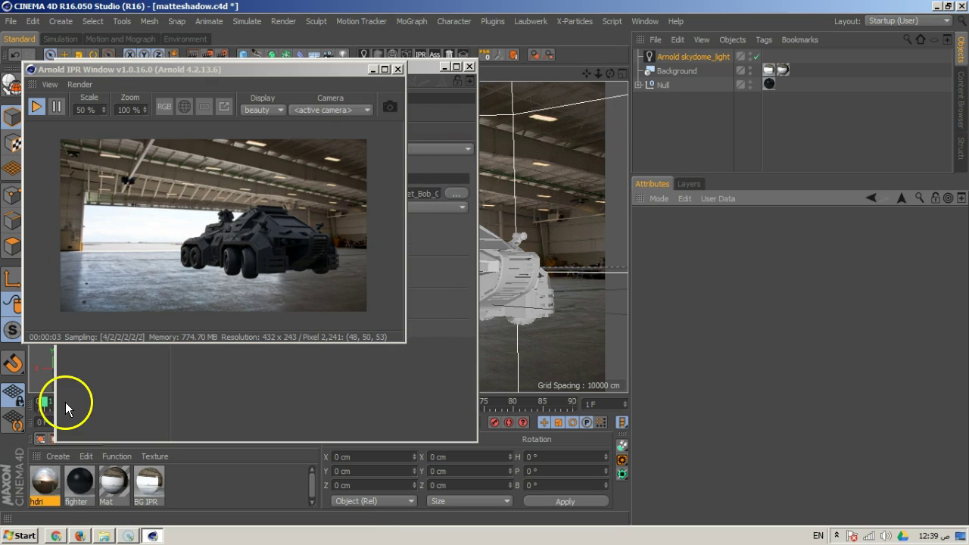
click(43, 475)
double_click(43, 474)
drag(337, 69, 825, 33)
click(708, 79)
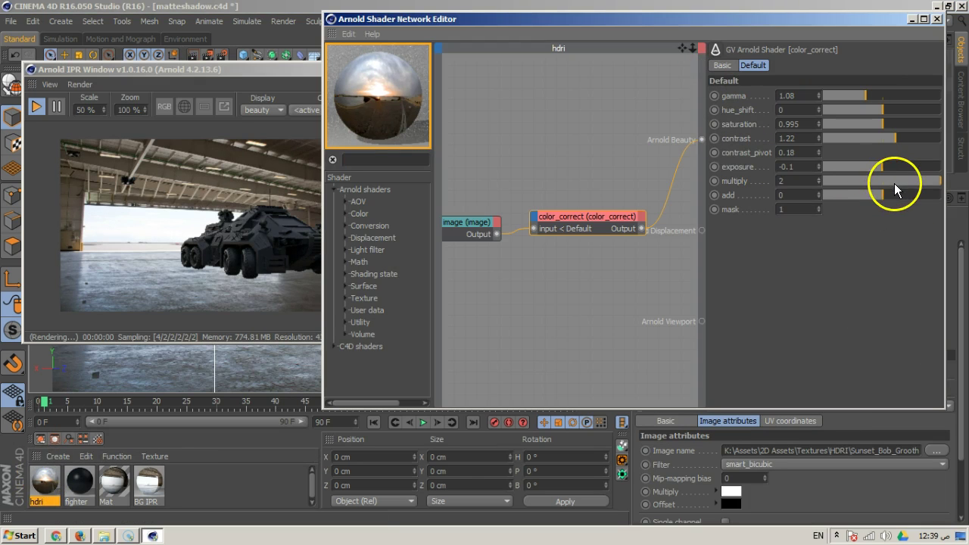
Raise the color_correct node's contrast to 1.59 and close the shader network editor
drag(897, 138, 911, 138)
drag(912, 138, 918, 137)
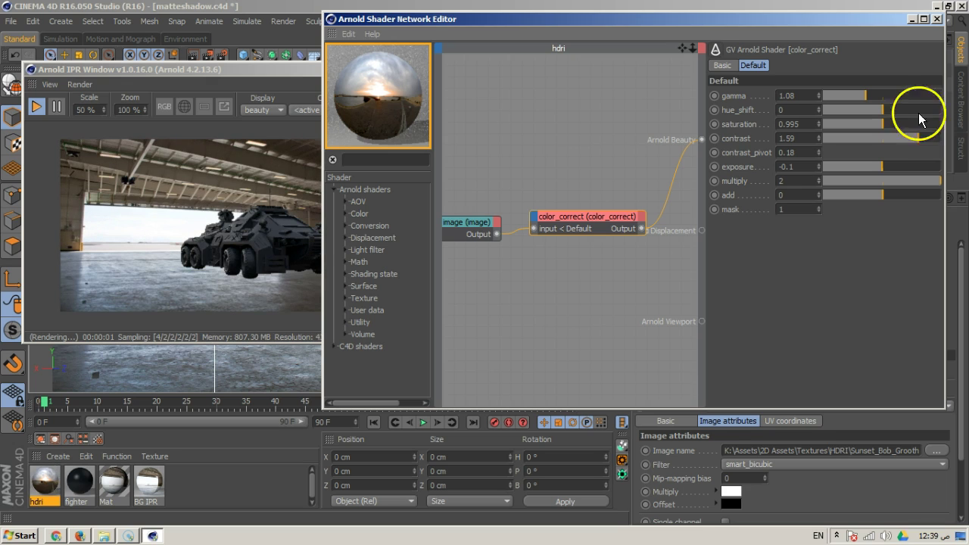
click(936, 19)
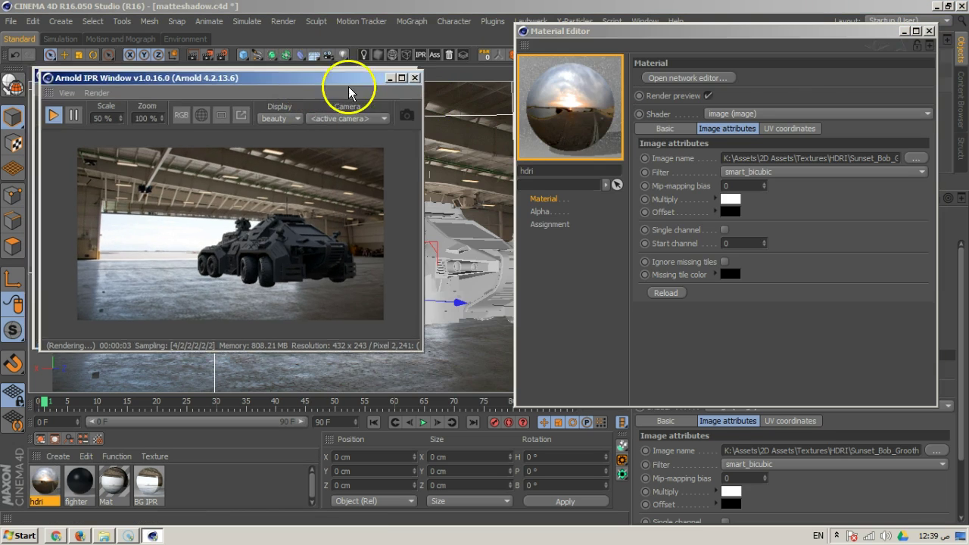
Clear the windows off the object list and set the Arnold skydome light's intensity to 1.22 and exposure to 1.3
drag(346, 85, 381, 84)
drag(660, 33, 230, 362)
click(674, 59)
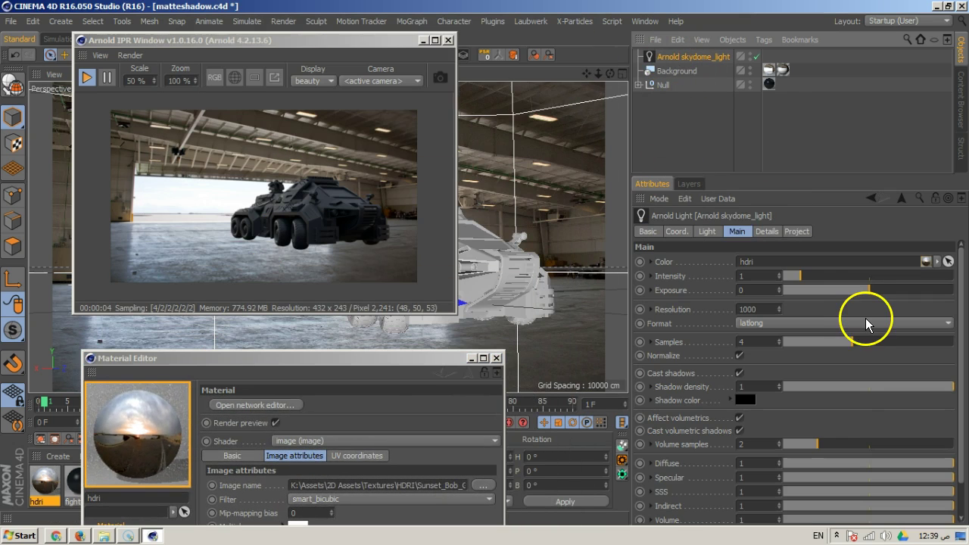
drag(800, 277, 814, 283)
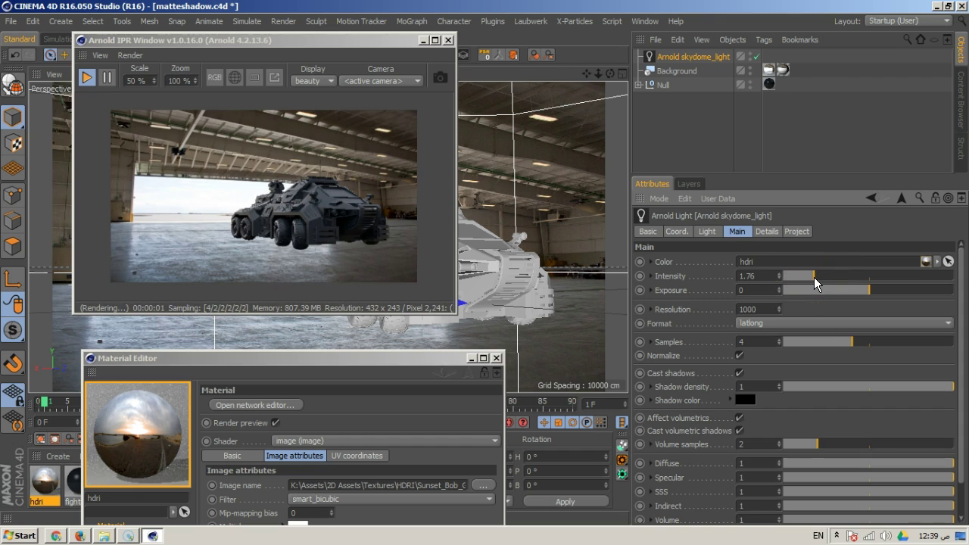
mouse_move(815, 283)
mouse_down()
mouse_move(823, 283)
mouse_move(805, 277)
mouse_up()
mouse_move(876, 301)
mouse_down()
mouse_move(874, 292)
mouse_move(883, 298)
mouse_up()
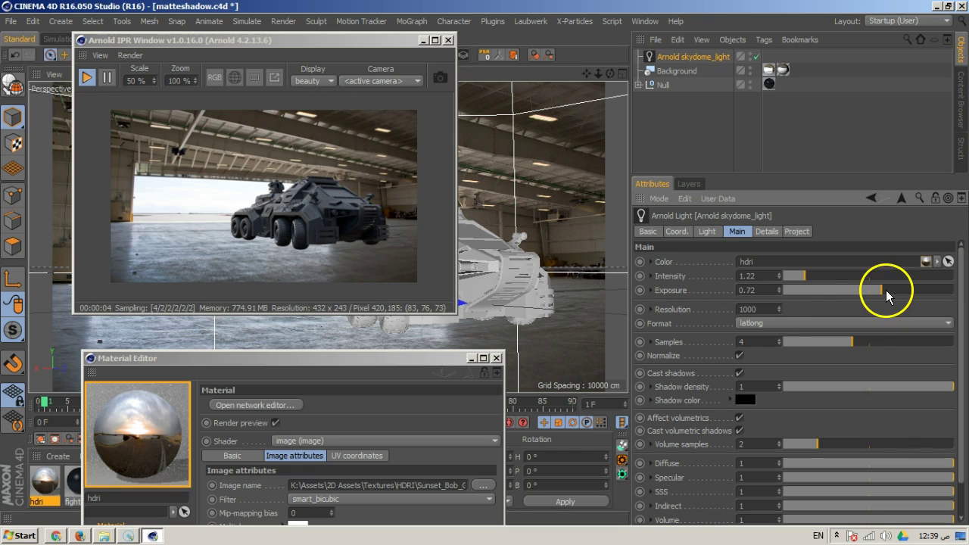
drag(887, 295, 893, 295)
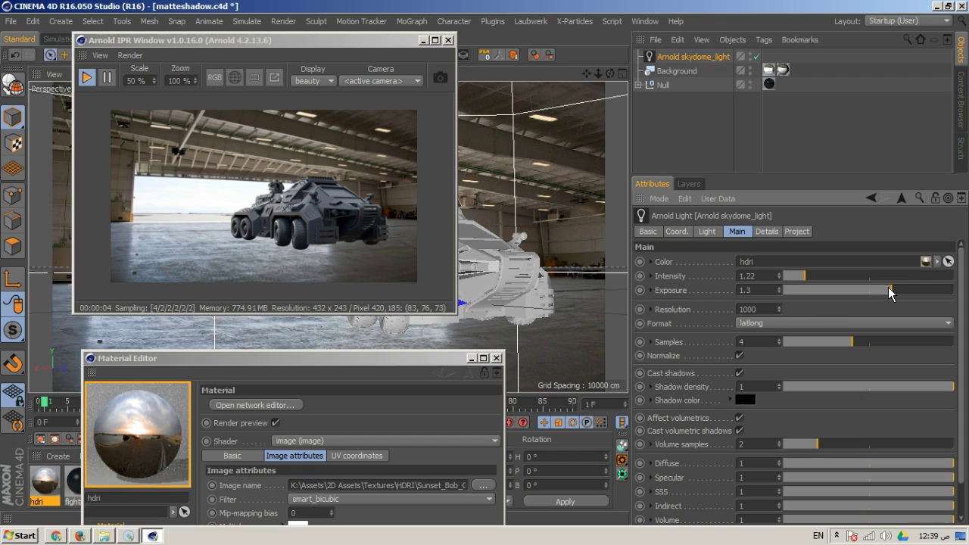
Reopen the hdri material's shader network and set the color_correct node's gamma to 0.9 and saturation to 1
drag(386, 359, 761, 47)
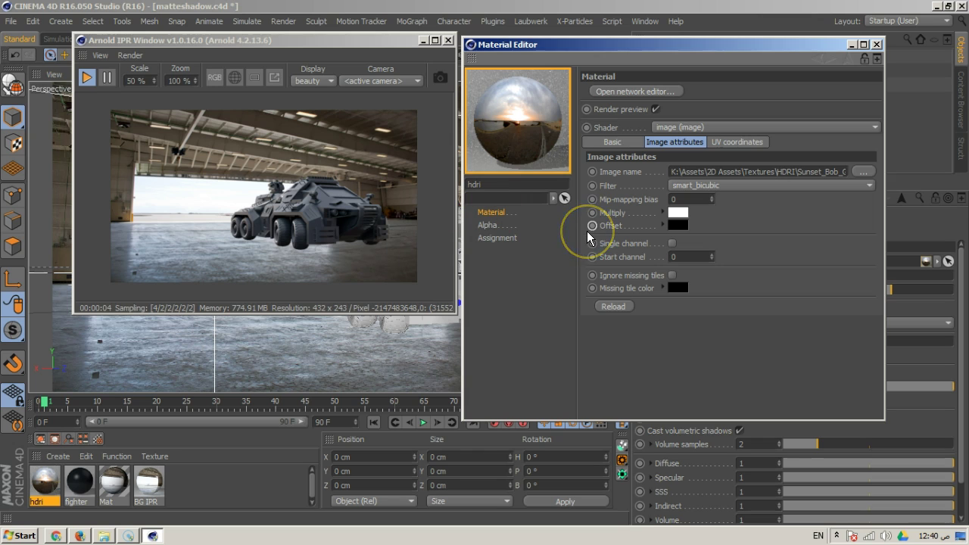
click(619, 93)
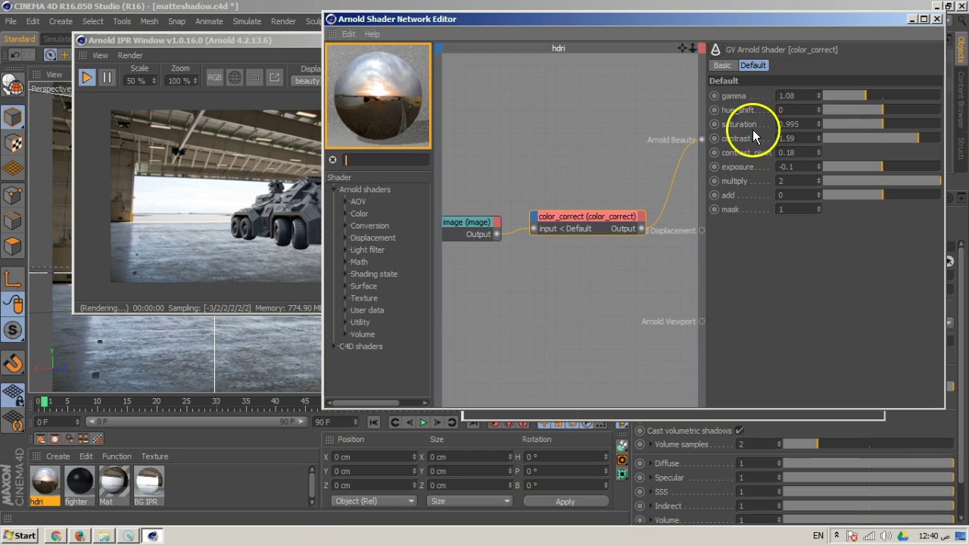
drag(864, 99, 861, 99)
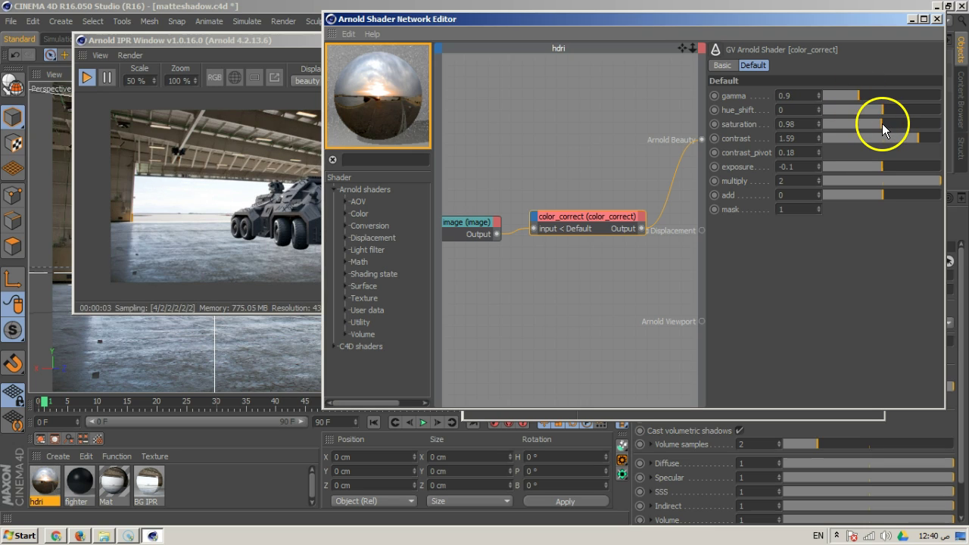
click(817, 126)
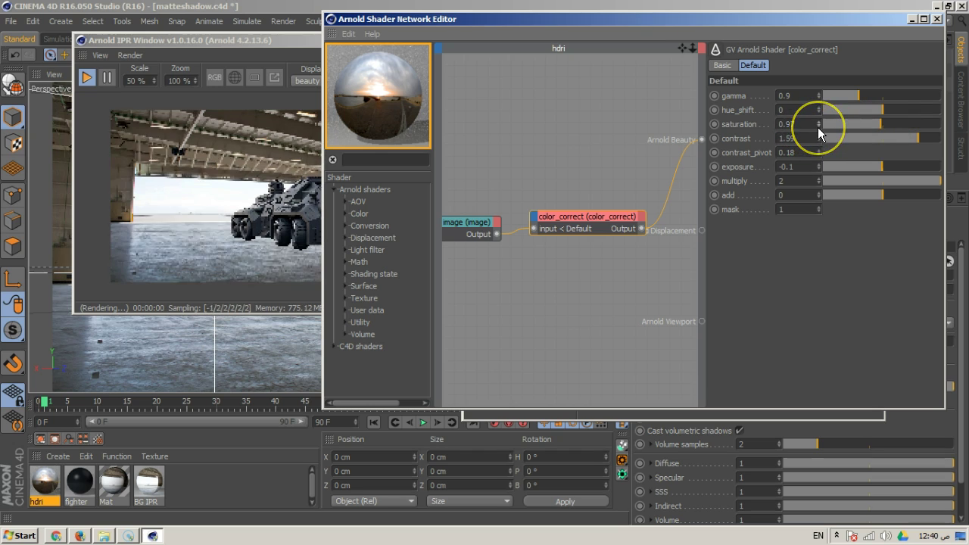
click(817, 127)
click(818, 121)
click(816, 124)
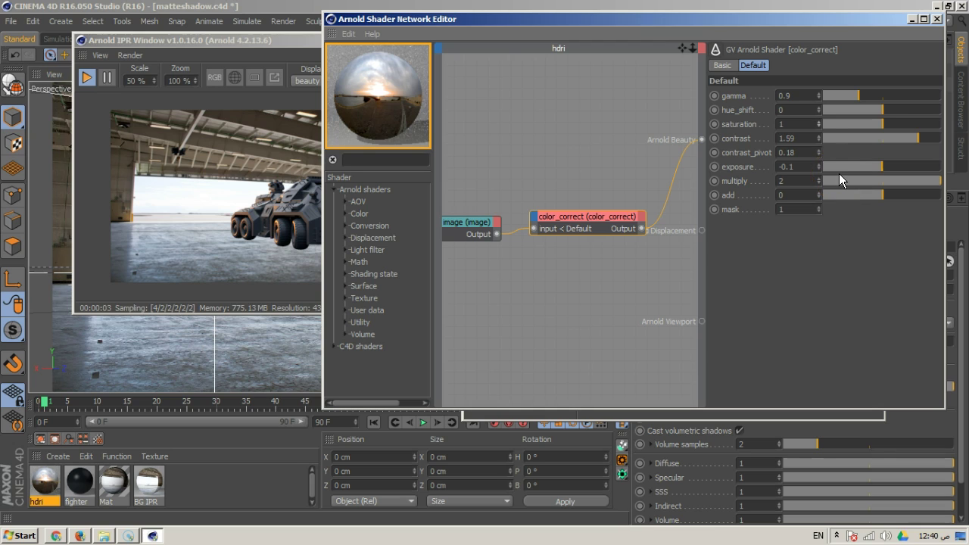
Try a multiply value of 1.26 on the color_correct node and settle on 1.91
drag(930, 176, 898, 179)
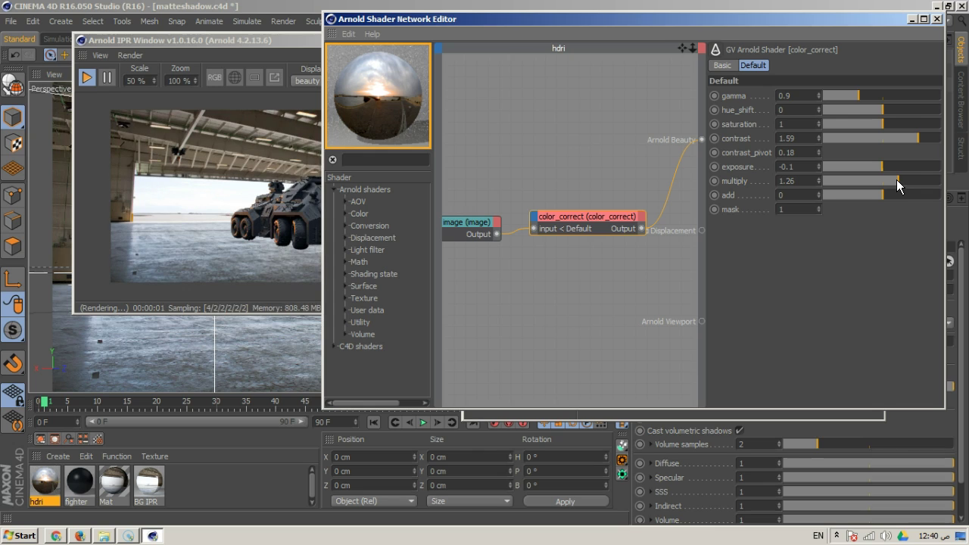
click(817, 126)
click(818, 121)
drag(895, 173, 938, 180)
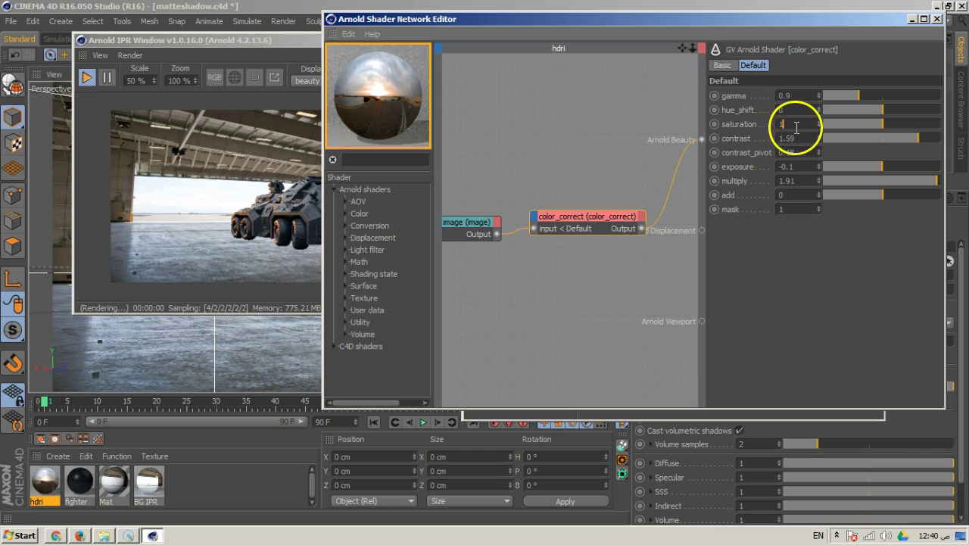
Try a saturation of 0.998 on the color_correct node and return it to 1
text(0.998)
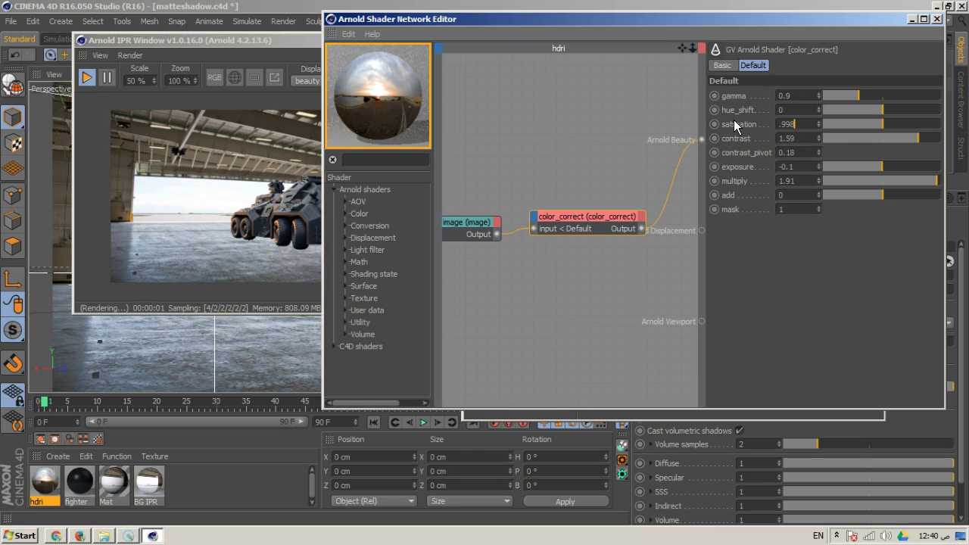
key(Return)
click(805, 125)
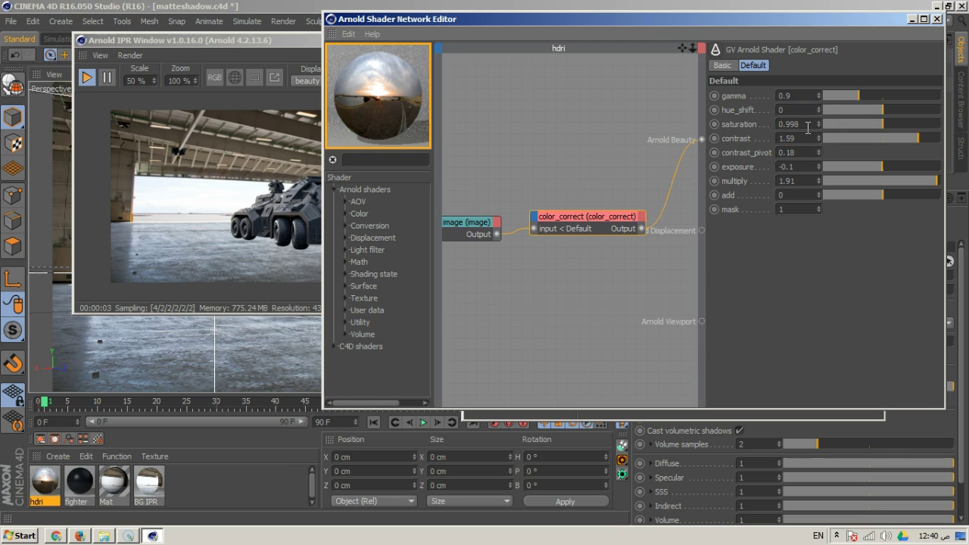
click(732, 257)
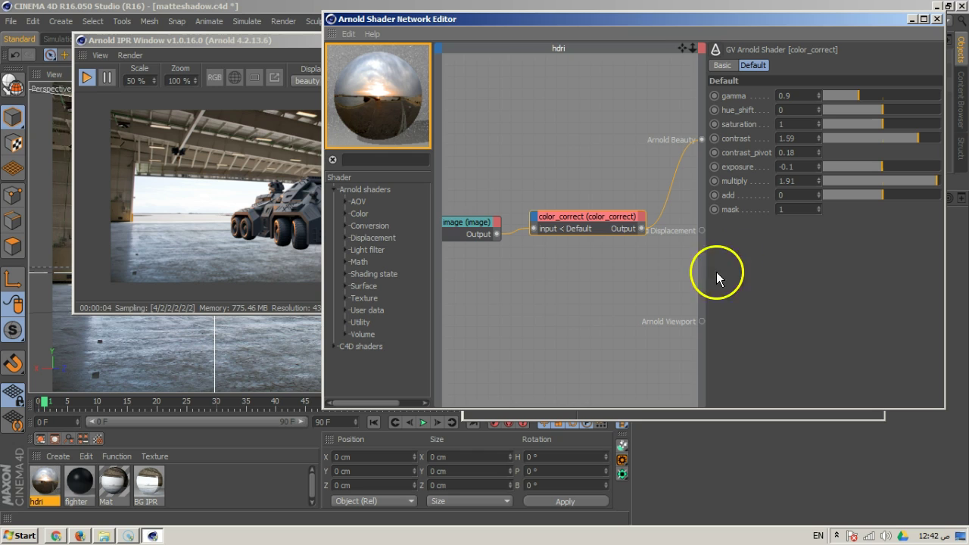
Find the linearize shader and insert it between the image node's output and the color_correct node's input
drag(259, 40, 214, 43)
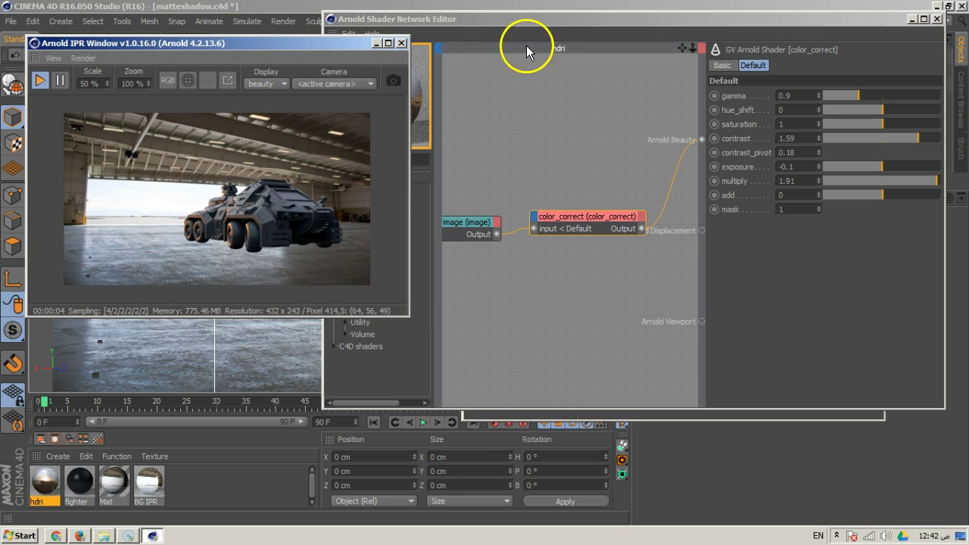
click(525, 18)
text(linear)
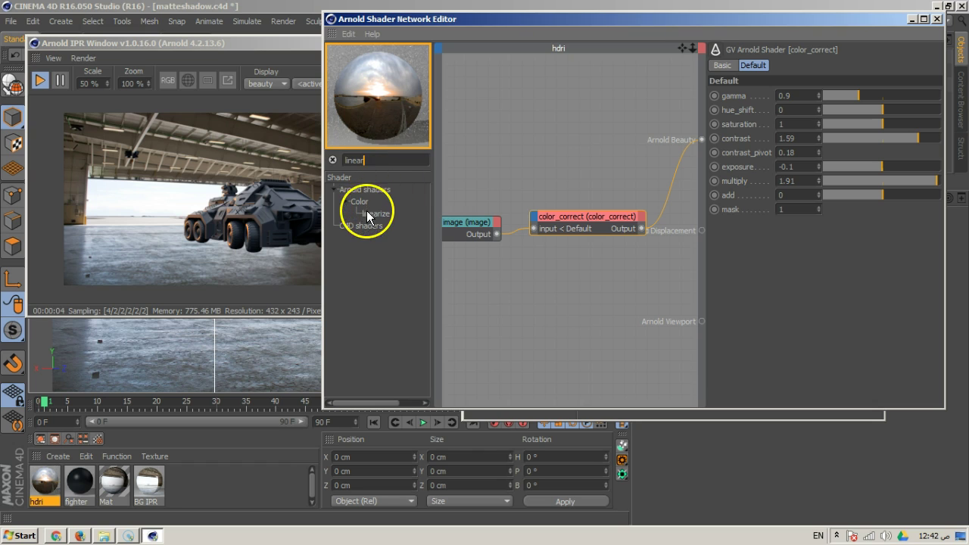
drag(364, 211, 502, 170)
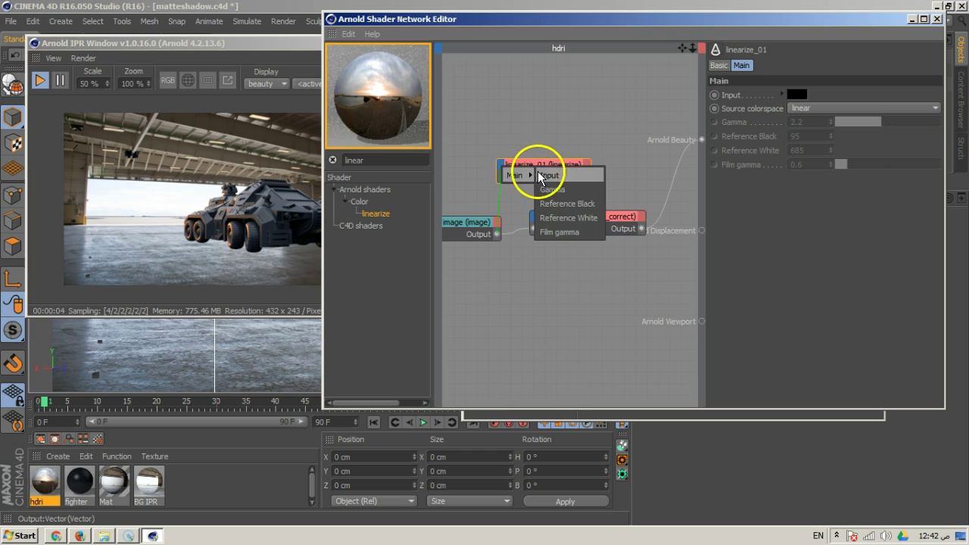
click(552, 181)
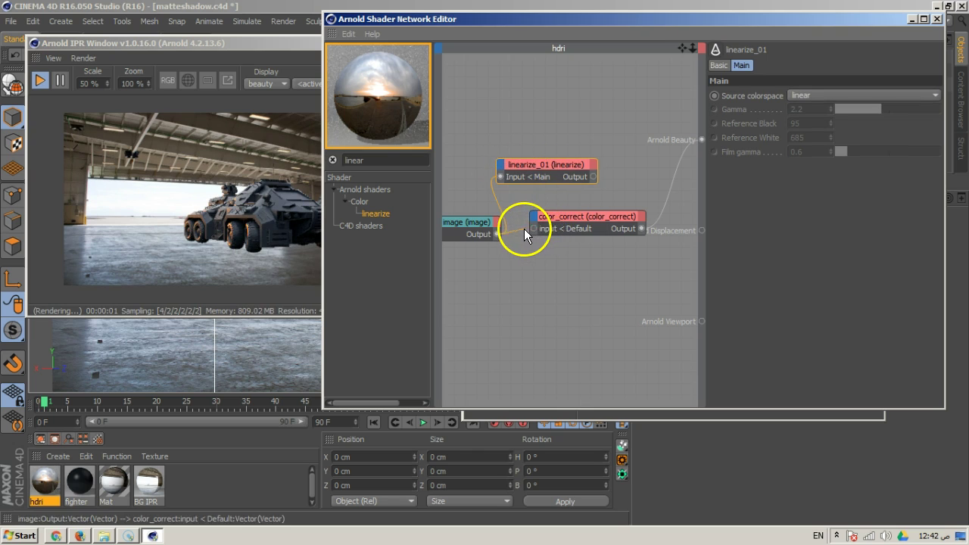
click(524, 228)
drag(591, 177, 555, 224)
click(592, 225)
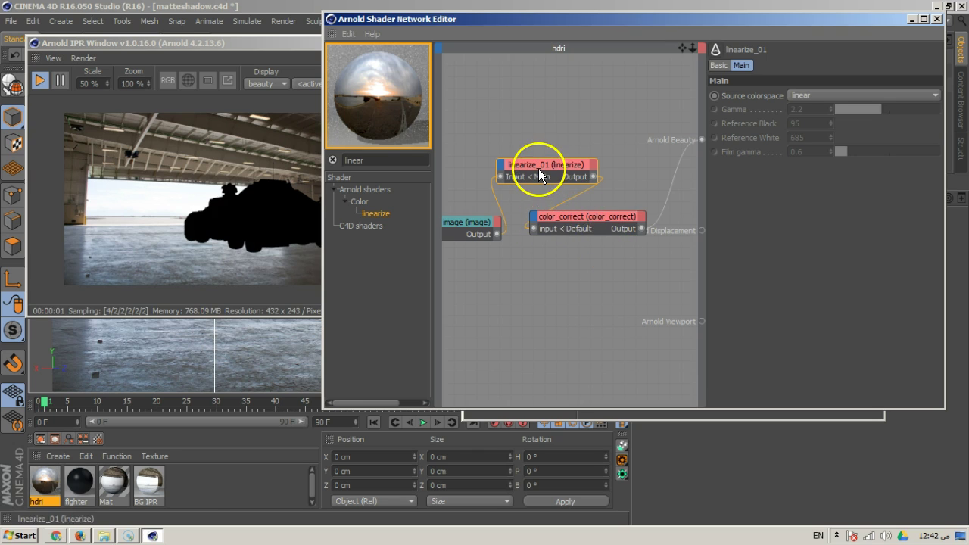
Set the linearize node's source colorspace to sRGB and the color_correct node's gamma to 1
click(811, 101)
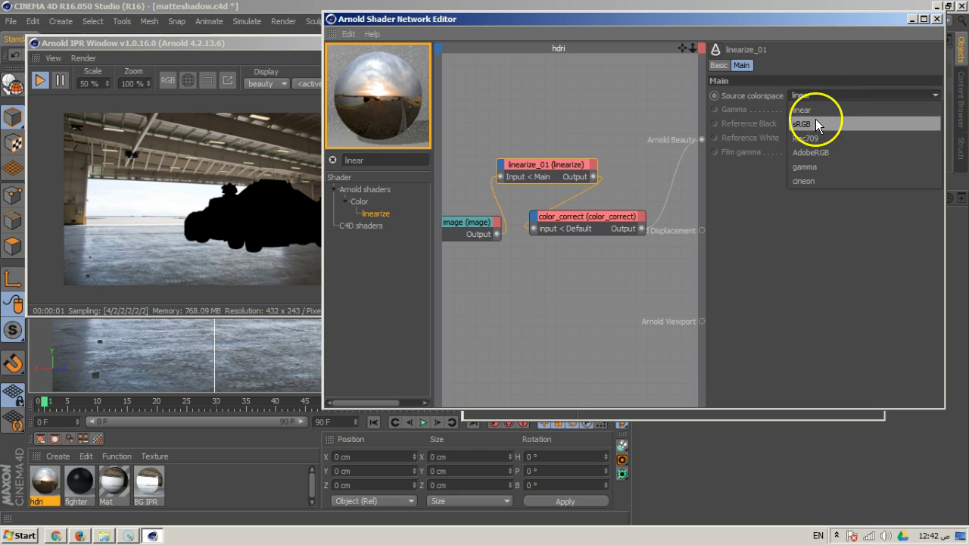
click(815, 119)
drag(612, 218, 623, 218)
drag(819, 99, 819, 96)
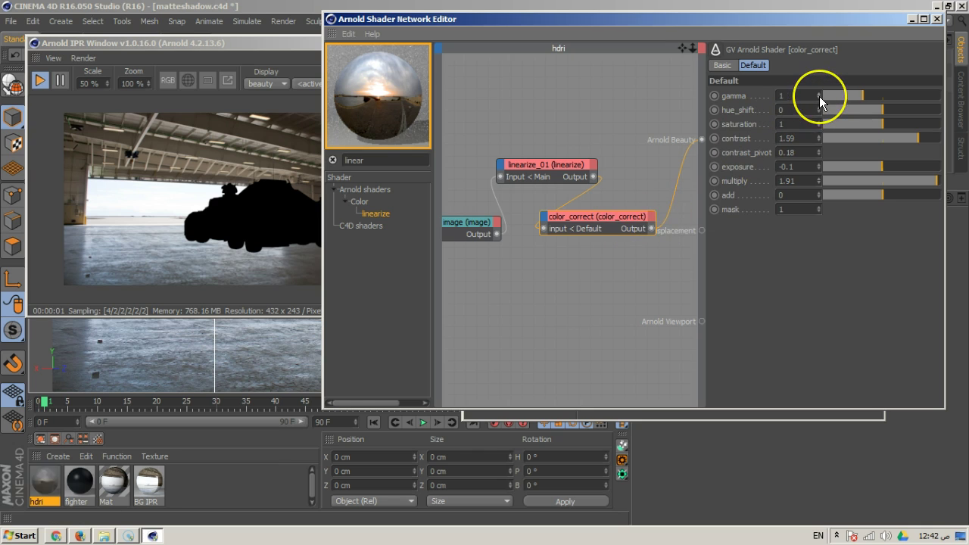
click(637, 202)
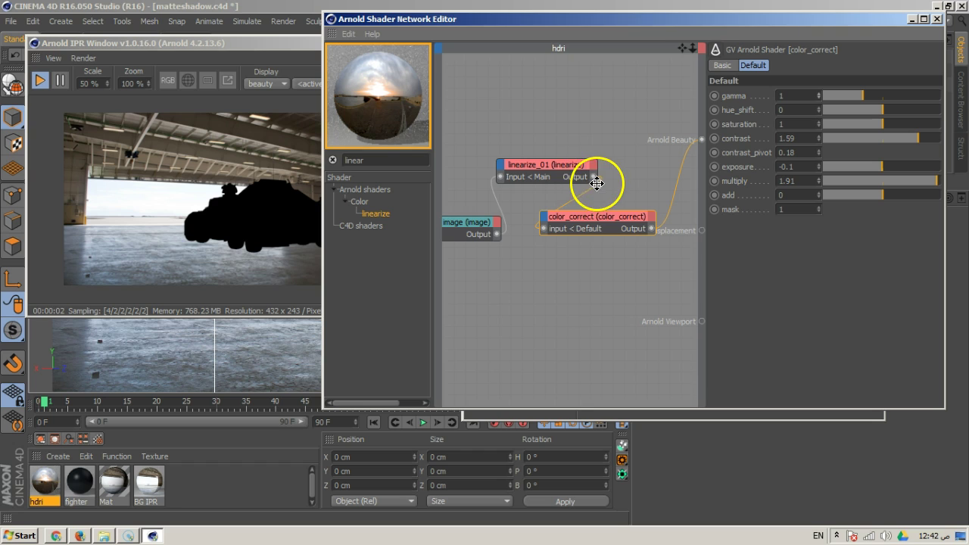
drag(578, 201, 591, 230)
Change the image node's filter to smart_bicubic
click(473, 227)
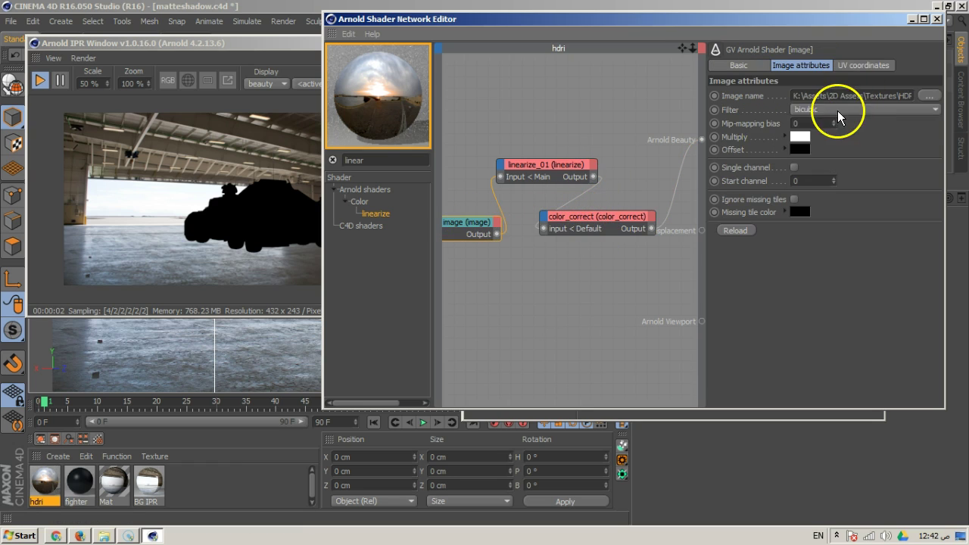
click(839, 110)
click(826, 166)
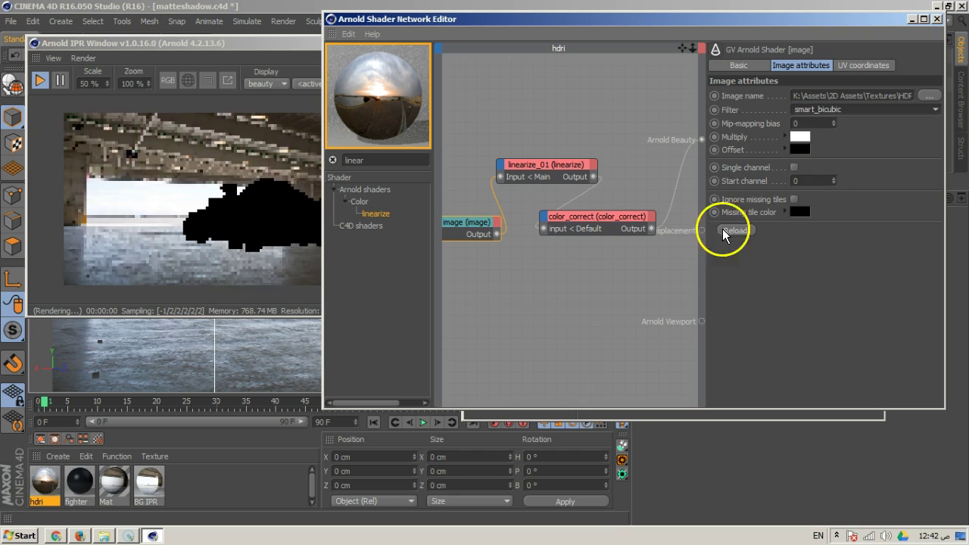
Try feeding the linearize output directly into Arnold Beauty, and move the color_correct node out of the way
click(564, 173)
click(601, 227)
drag(595, 176, 703, 140)
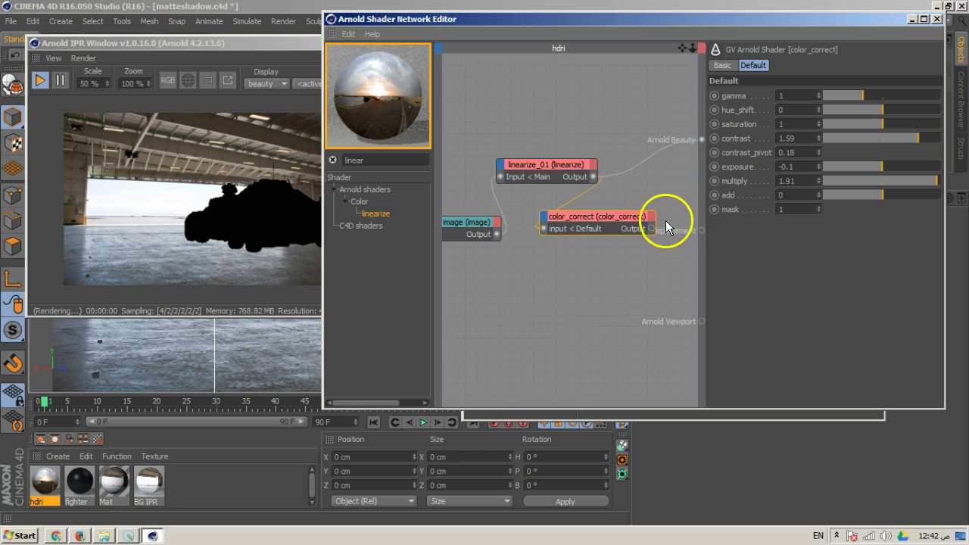
drag(609, 218, 618, 252)
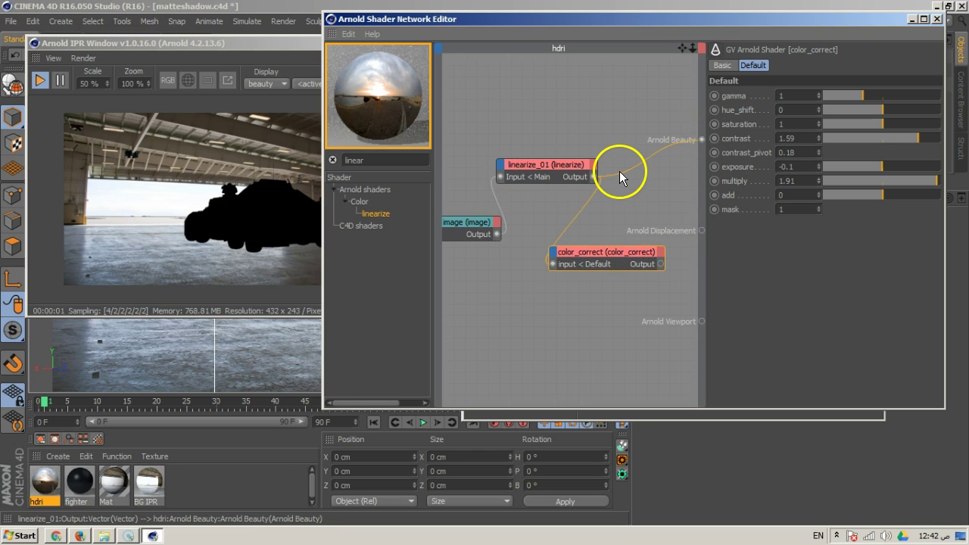
Delete the linearize node and connect the image output directly to the color_correct input
drag(557, 184, 580, 173)
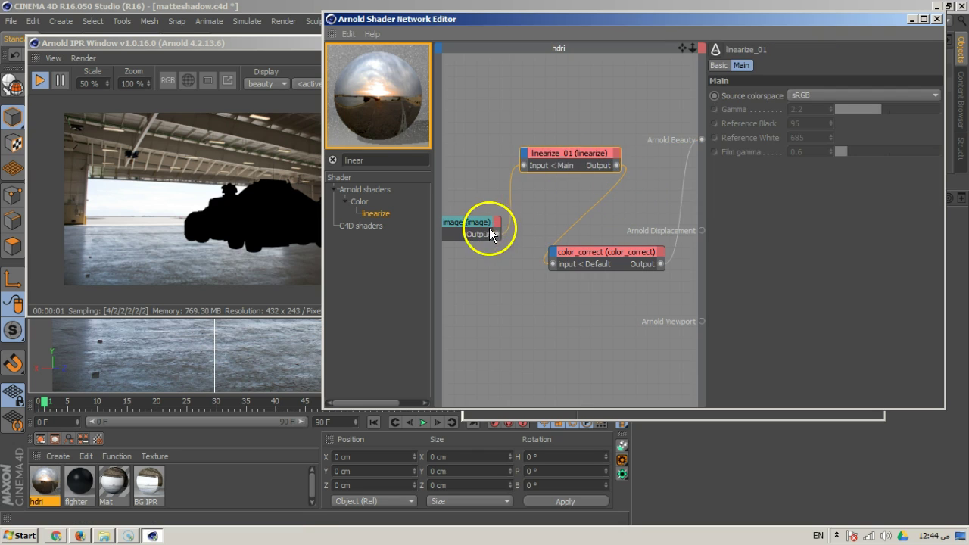
key(Delete)
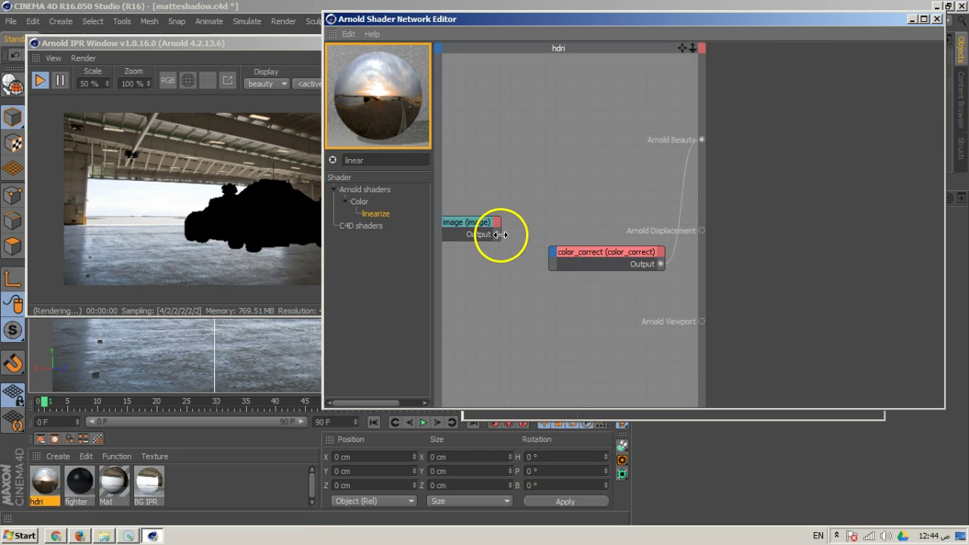
drag(552, 254, 596, 255)
click(606, 265)
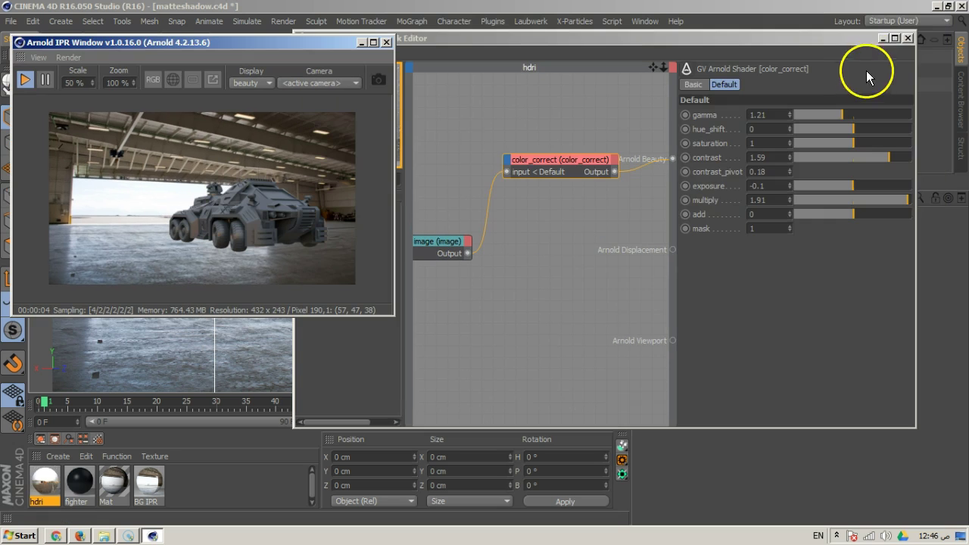
Close the network and material editors and raise the Arnold skydome light's intensity to 2.58
click(907, 37)
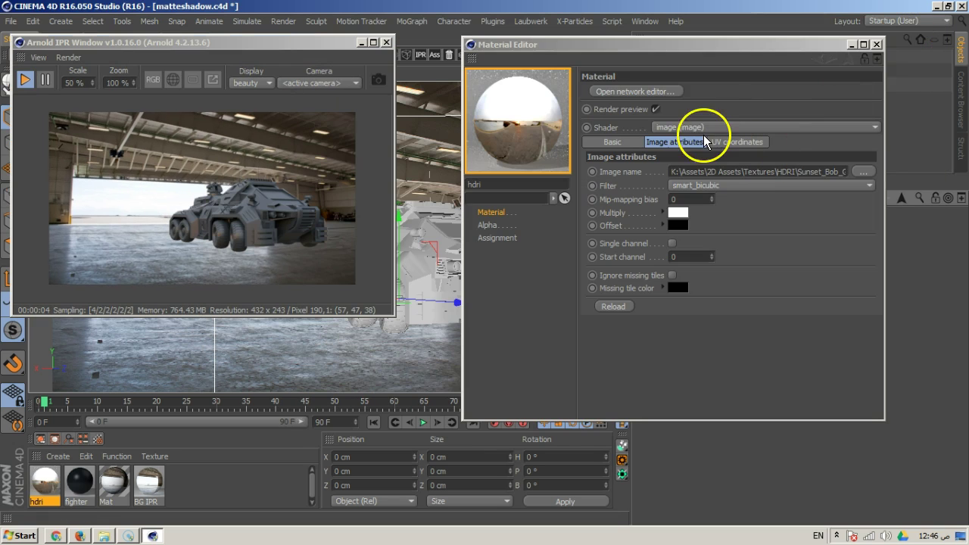
click(872, 42)
click(687, 58)
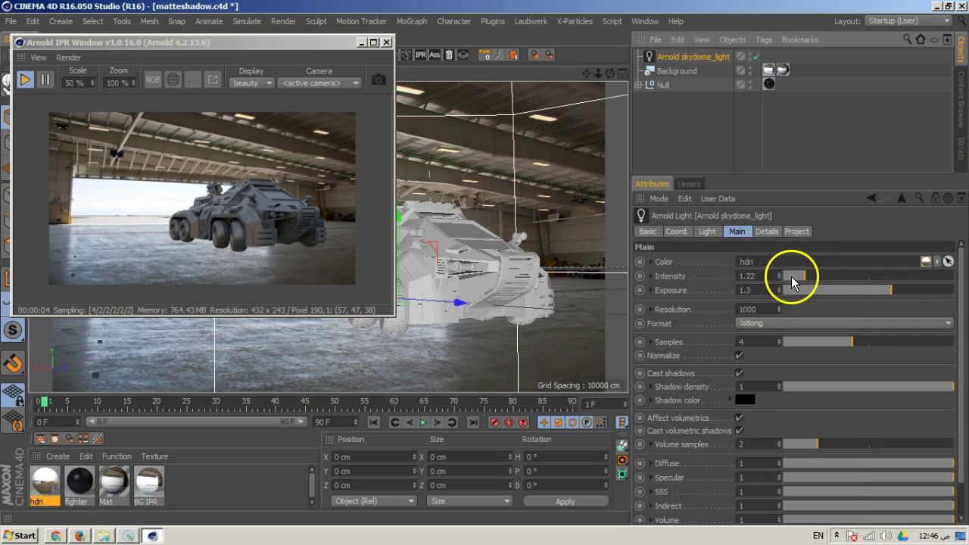
drag(801, 284, 828, 285)
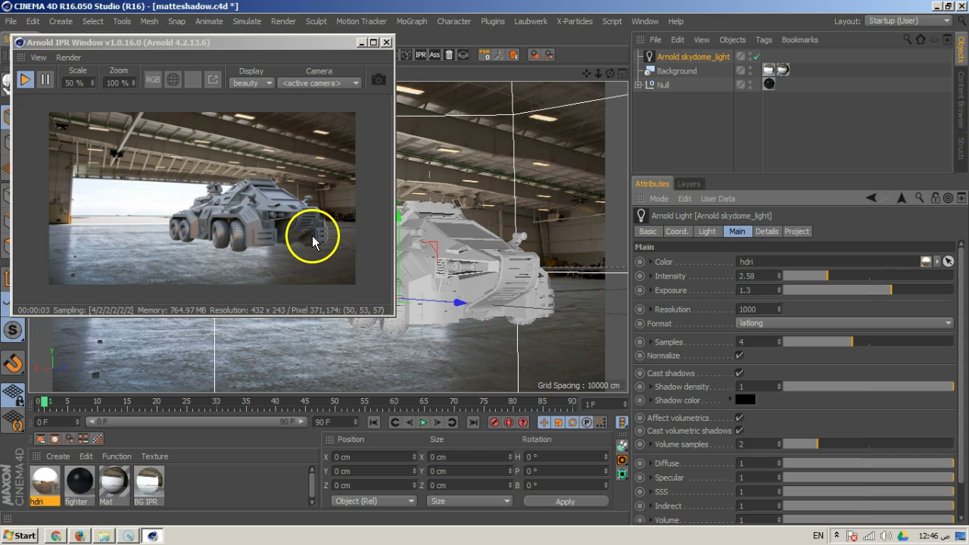
Save the scene and move the IPR window away from the creation tools
key(ctrl+s)
drag(315, 46, 306, 106)
drag(244, 54, 561, 168)
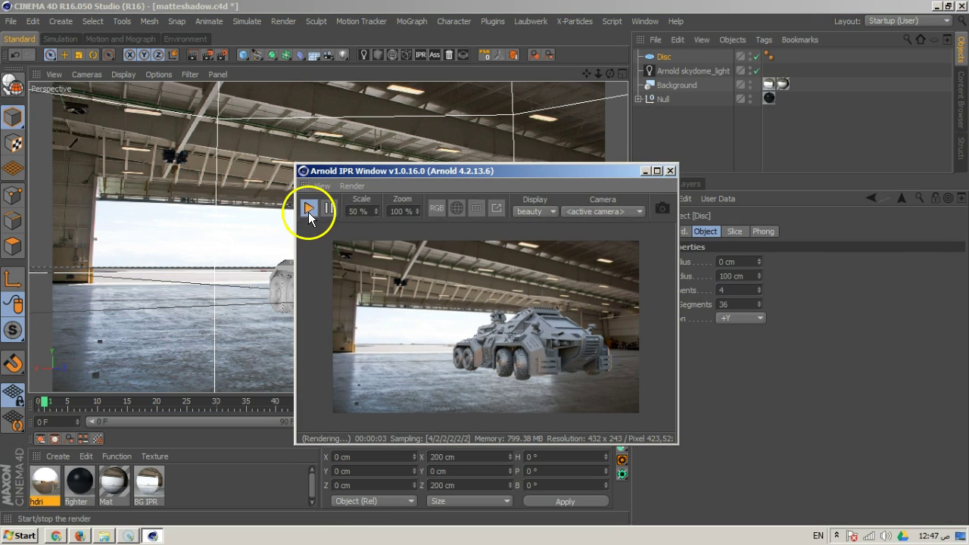
Move the IPR window aside and lower the disc to about -52.5 cm in Y in the Front view
drag(358, 174, 688, 432)
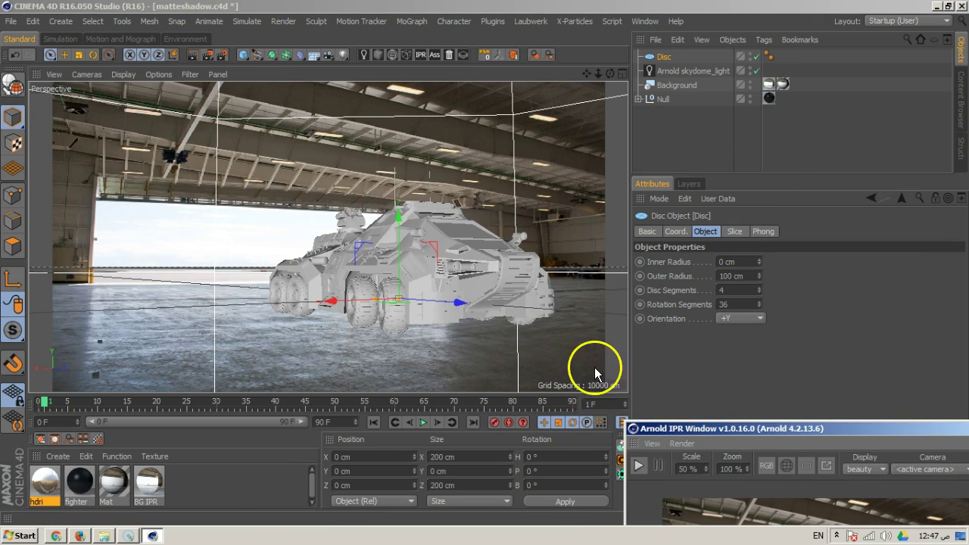
click(622, 74)
click(612, 227)
scroll(429, 227, down, 5)
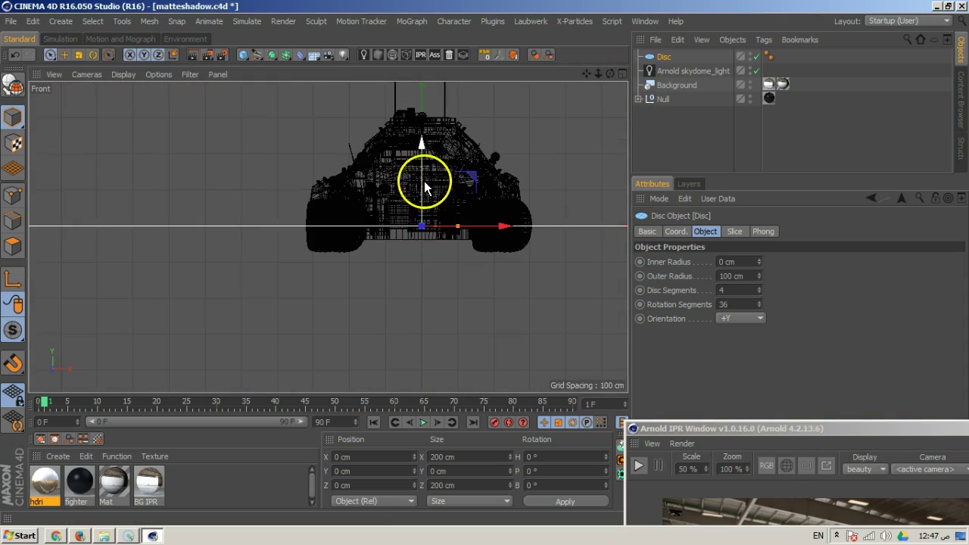
scroll(426, 185, up, 8)
drag(429, 120, 426, 187)
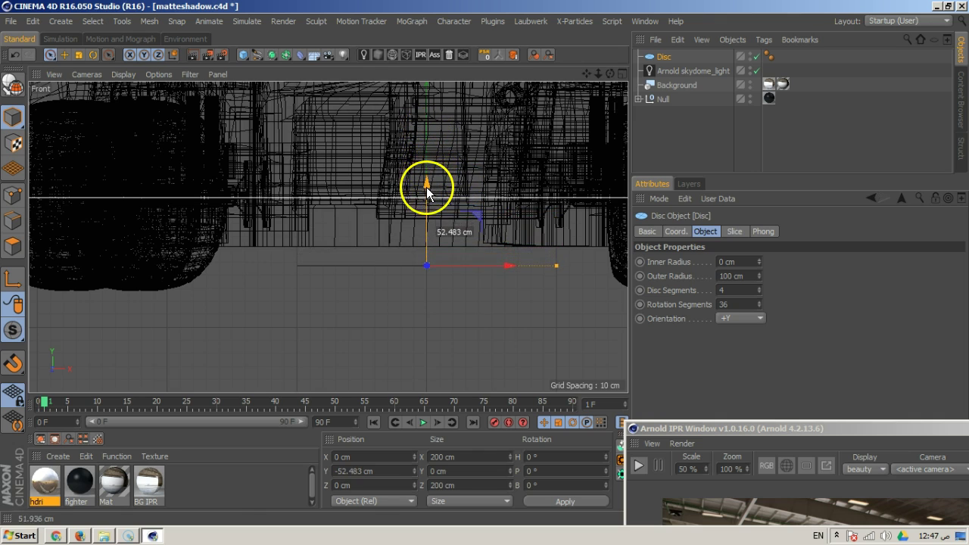
Set the disc's outer radius to 2000 cm and lower it to about -71 cm in Y, level with the tyre bottoms
drag(556, 265, 485, 281)
click(733, 277)
double_click(733, 277)
text(2000)
key(Return)
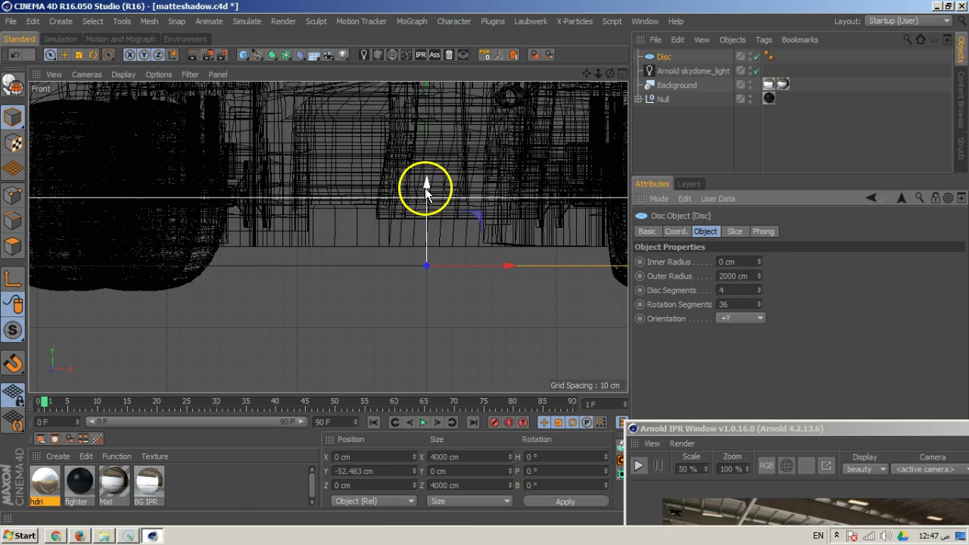
drag(429, 196, 427, 222)
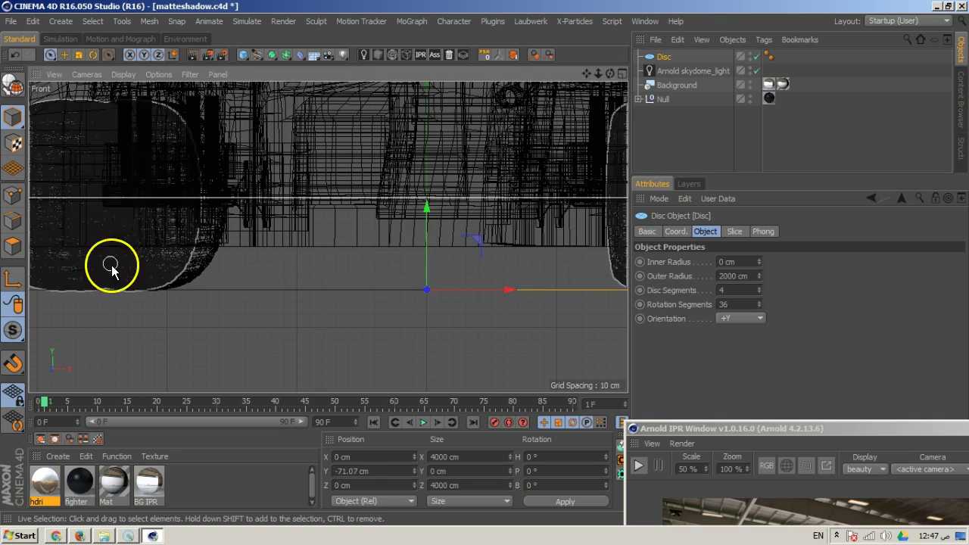
Move the disc along Z to about -693 cm in the Perspective view so it covers more of the hangar floor
click(621, 76)
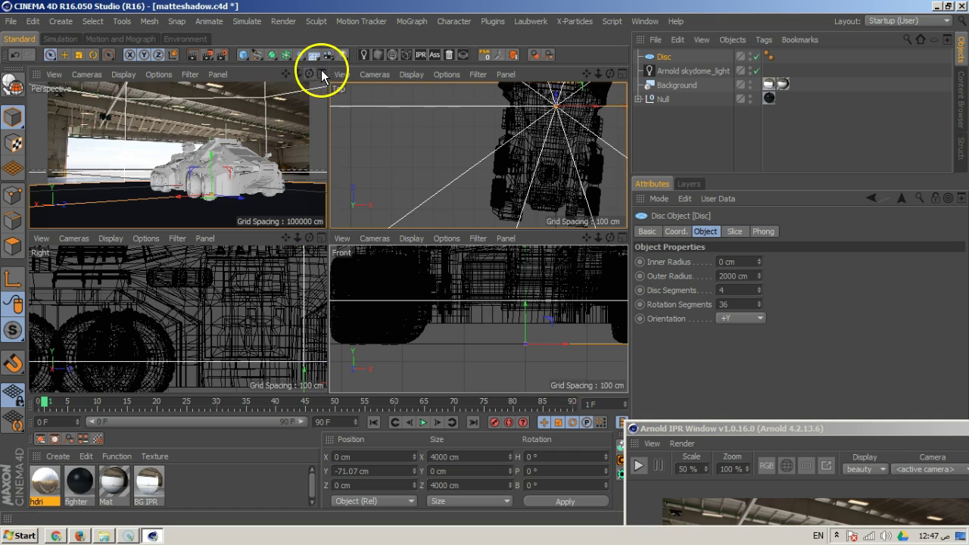
click(319, 73)
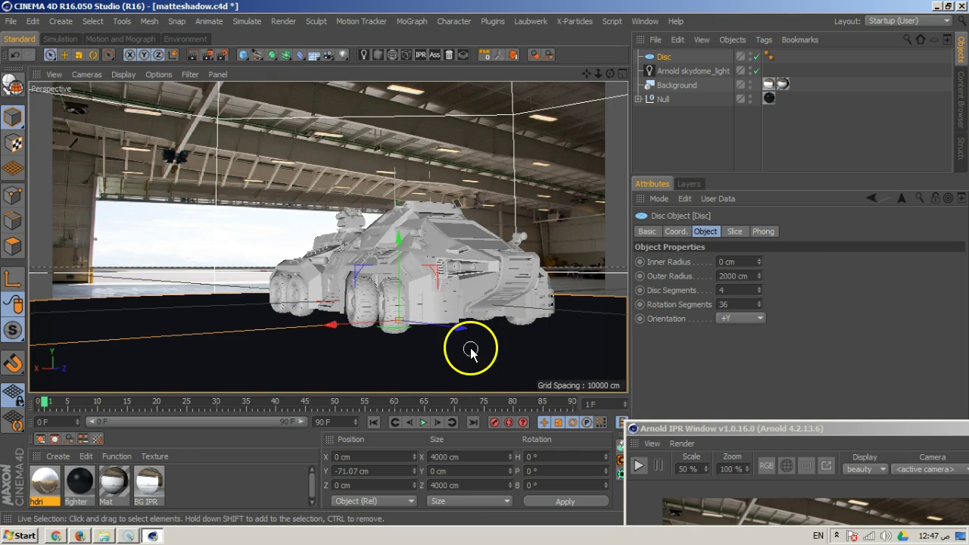
drag(458, 329, 341, 307)
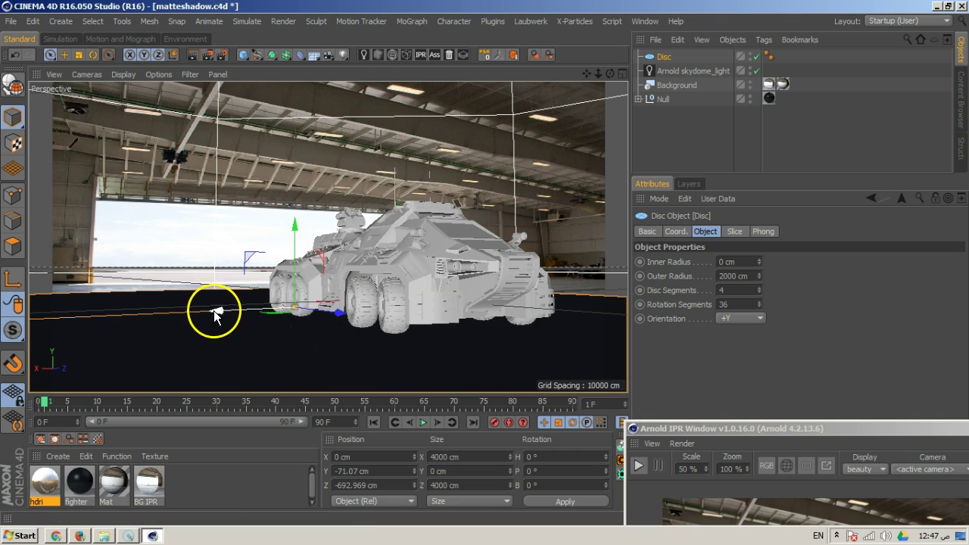
Create an Arnold Shader Network material and connect a shadow_matte shader's output to Arnold Beauty
click(63, 455)
mouse_move(88, 341)
click(202, 261)
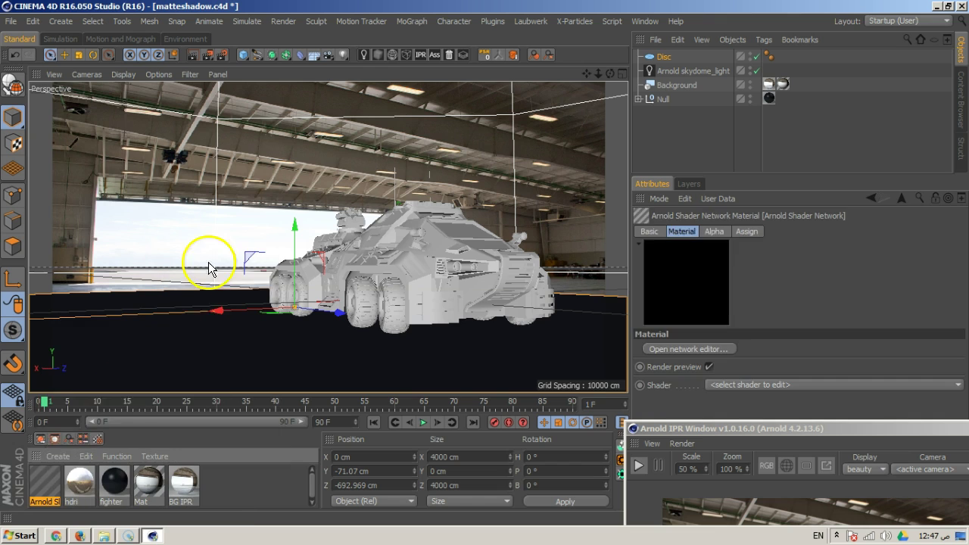
double_click(45, 476)
drag(339, 110, 281, 59)
click(283, 72)
text(matt)
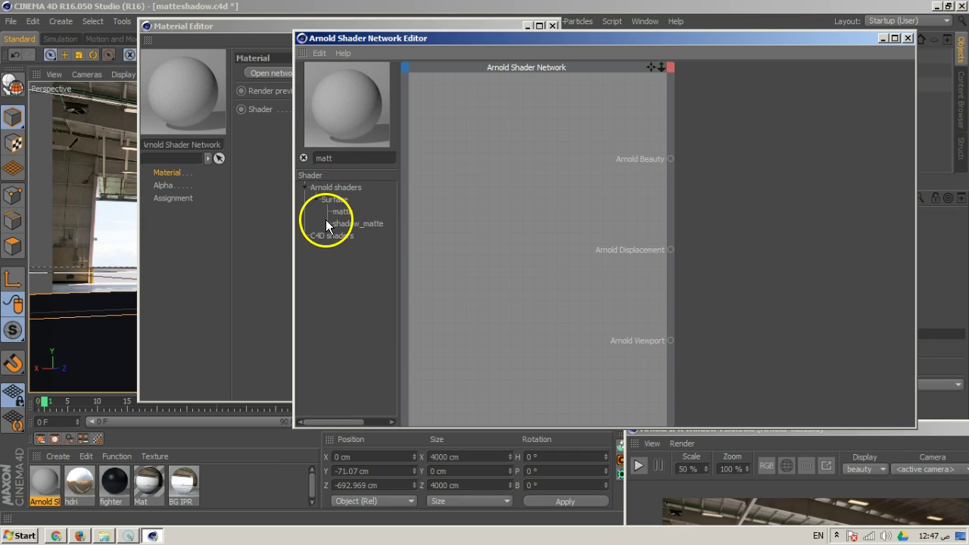
drag(372, 226, 676, 163)
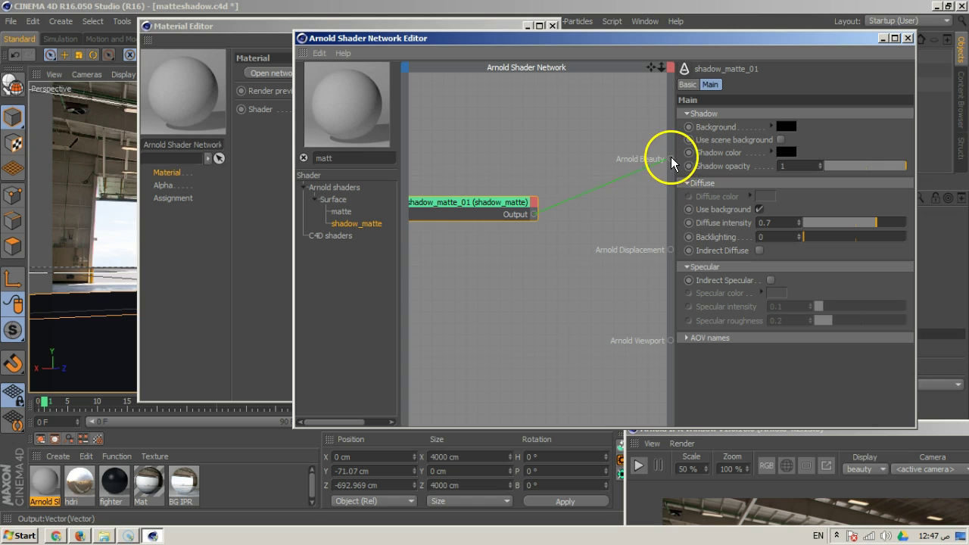
Close the Material Editor and apply the shadow matte material to the Disc object
drag(422, 39, 341, 80)
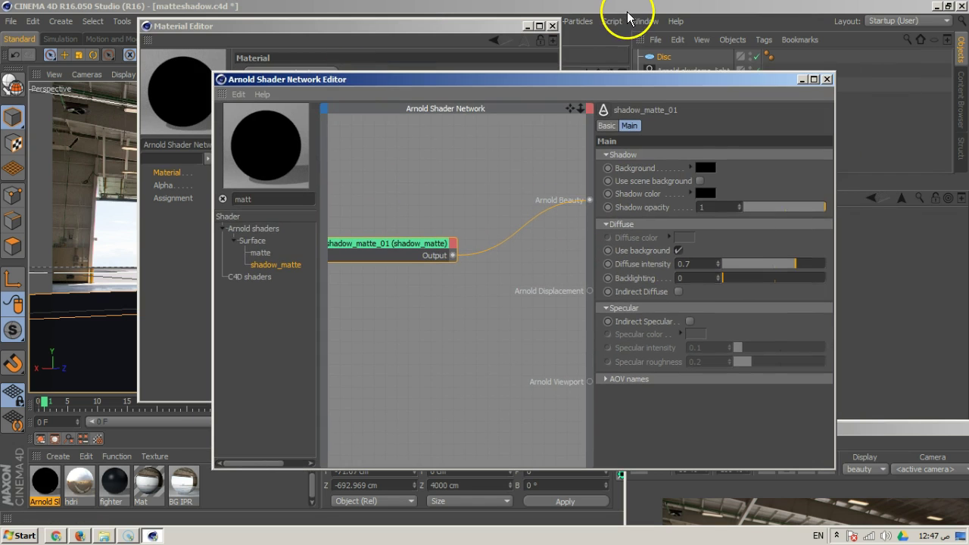
click(552, 25)
drag(600, 81, 697, 285)
drag(33, 470, 685, 61)
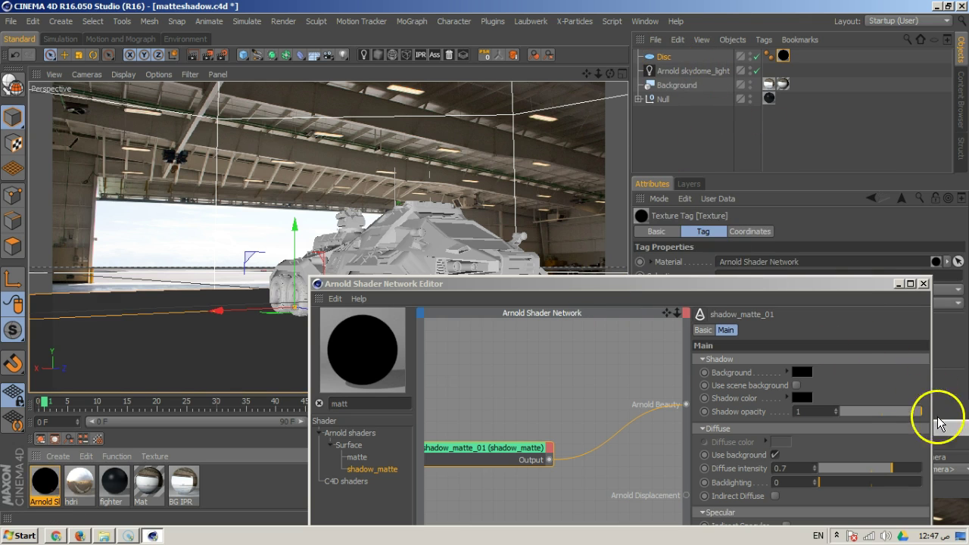
Arrange the IPR and network editor windows side by side, start the IPR render, and enable Use scene background on shadow_matte
drag(797, 287, 525, 164)
drag(802, 431, 174, 46)
drag(463, 160, 784, 47)
click(18, 80)
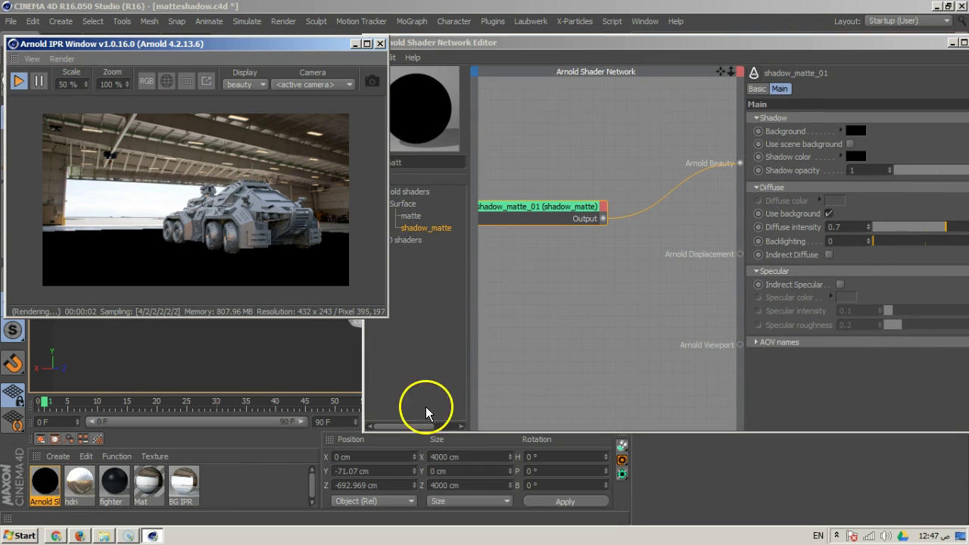
drag(771, 42, 748, 38)
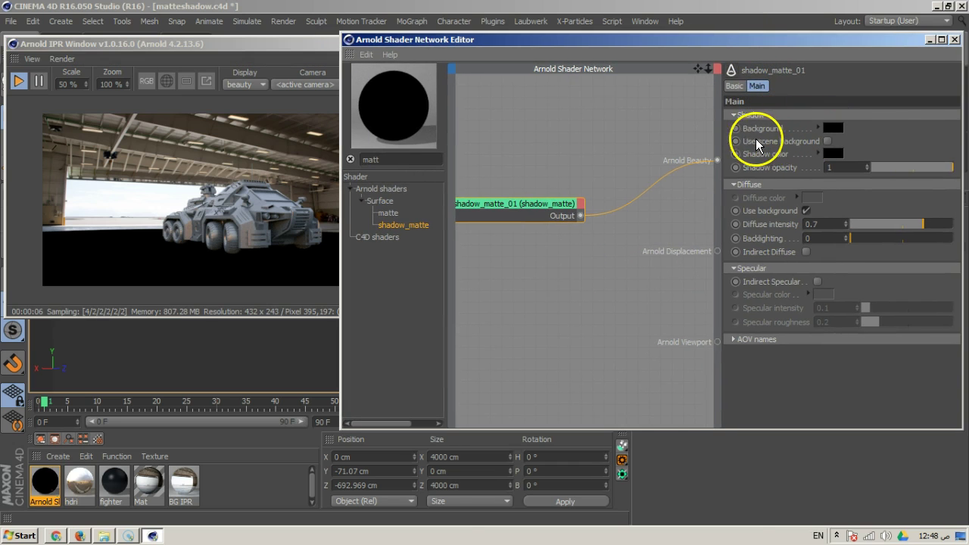
click(826, 142)
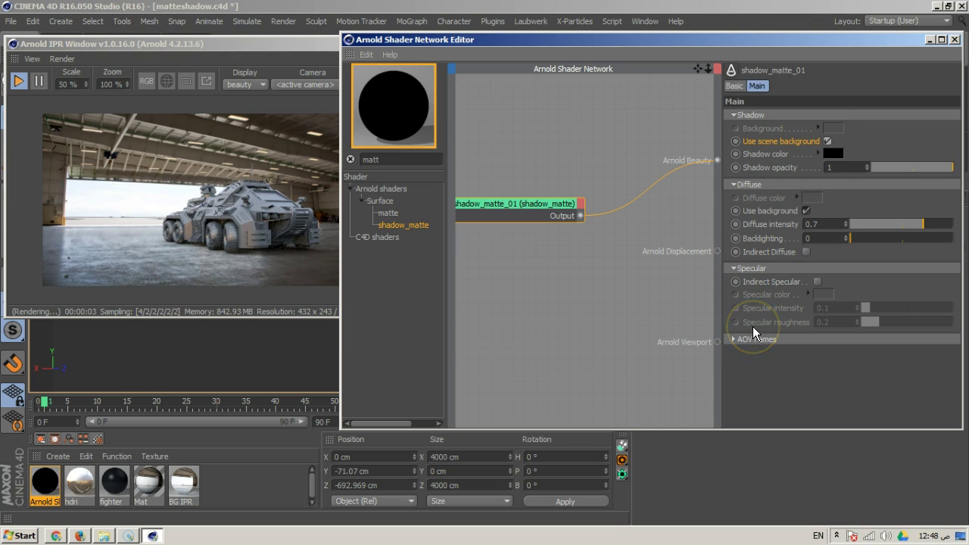
Set the IPR render scale to 100 % and center the preview on the vehicle
click(59, 84)
text(100)
key(Return)
drag(276, 252, 140, 141)
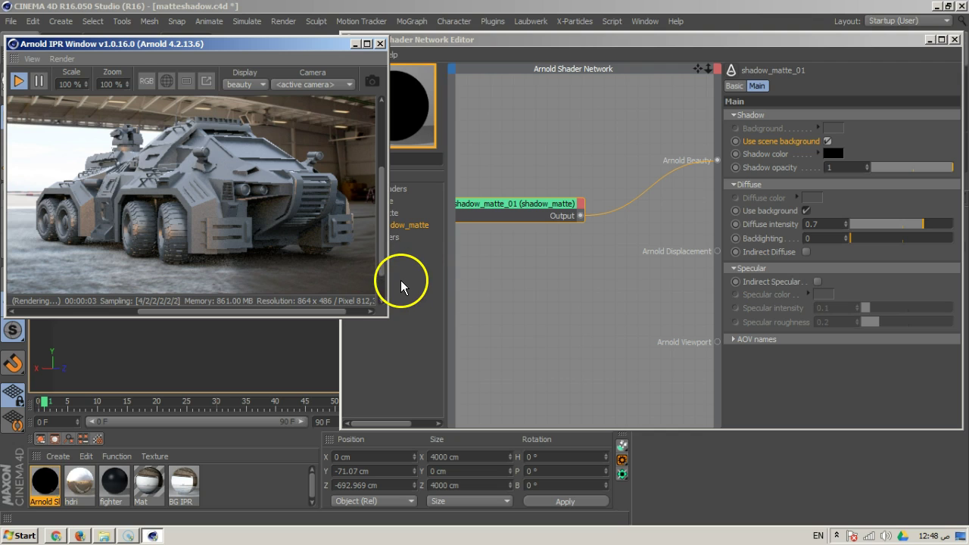
Change the fighter material's diffuse color to a neutral medium grey and close its Material Editor
double_click(121, 477)
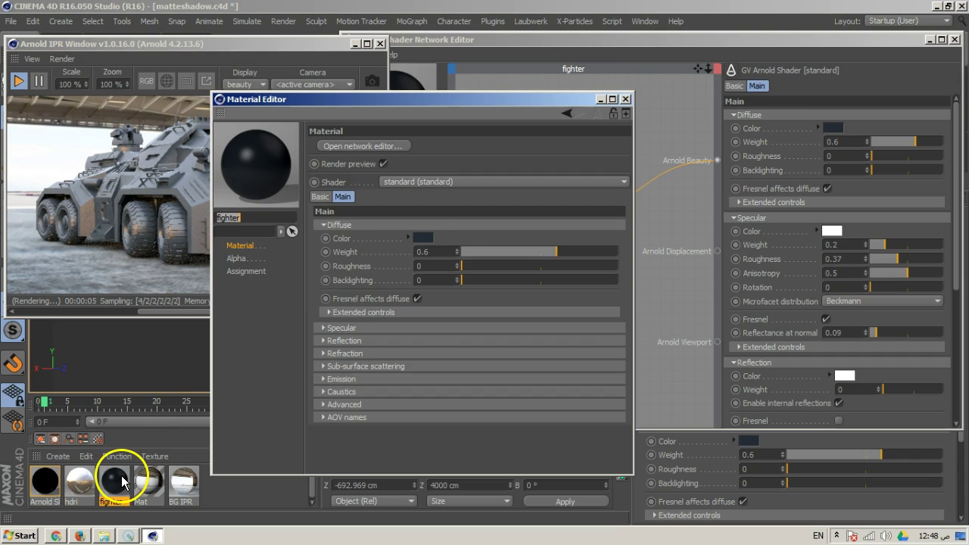
click(422, 256)
mouse_move(422, 256)
mouse_down()
mouse_move(356, 237)
mouse_move(331, 215)
mouse_up()
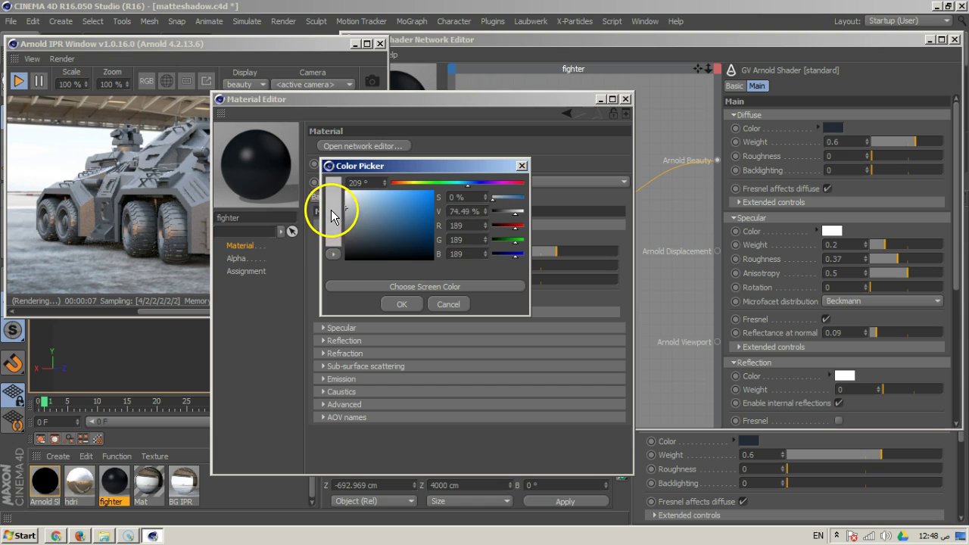
click(401, 304)
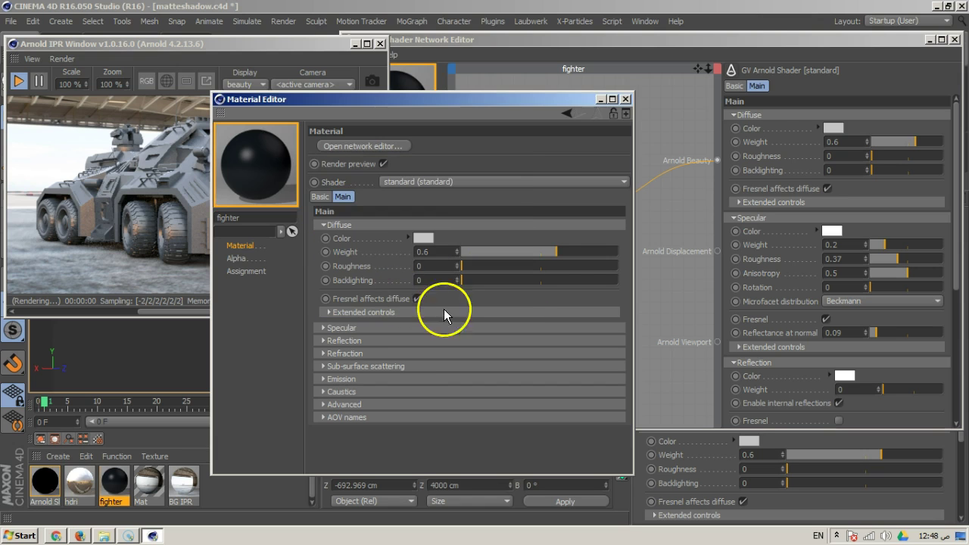
click(423, 237)
click(338, 233)
click(401, 308)
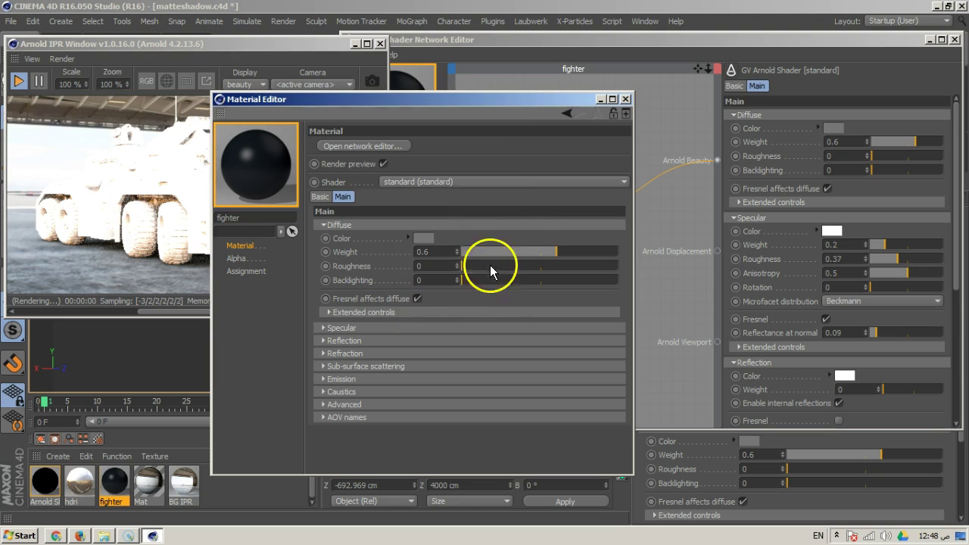
click(626, 100)
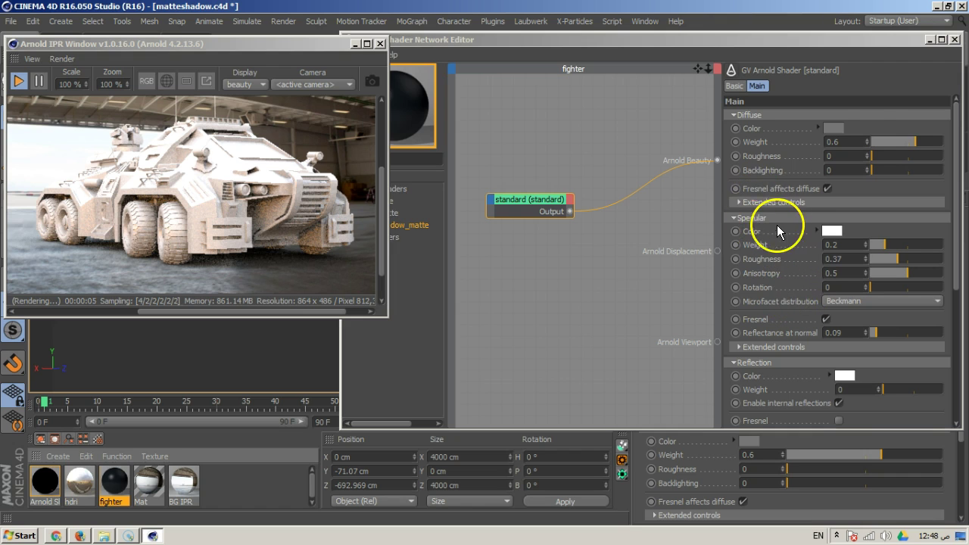
click(867, 130)
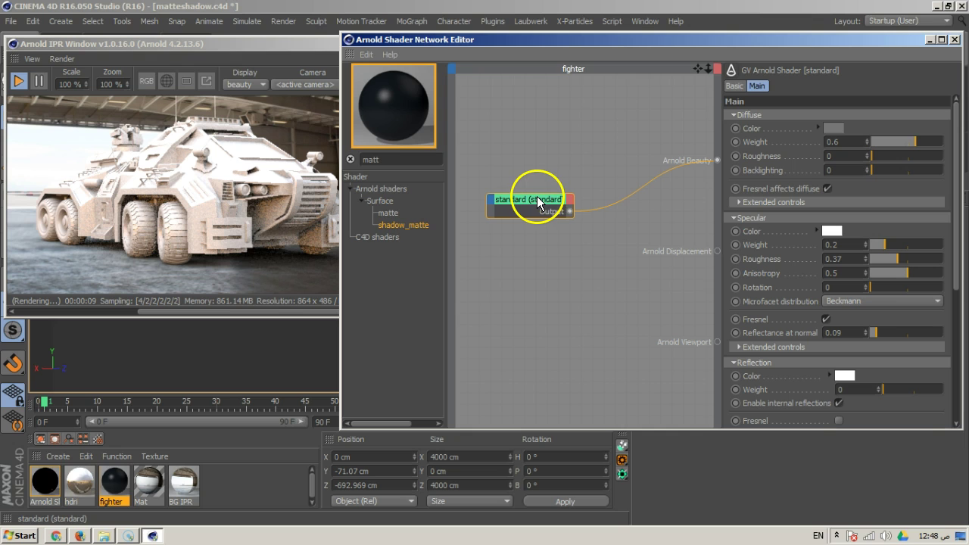
Return to the shadow matte material, set its diffuse intensity to 0.68, and enable Indirect Diffuse
double_click(43, 480)
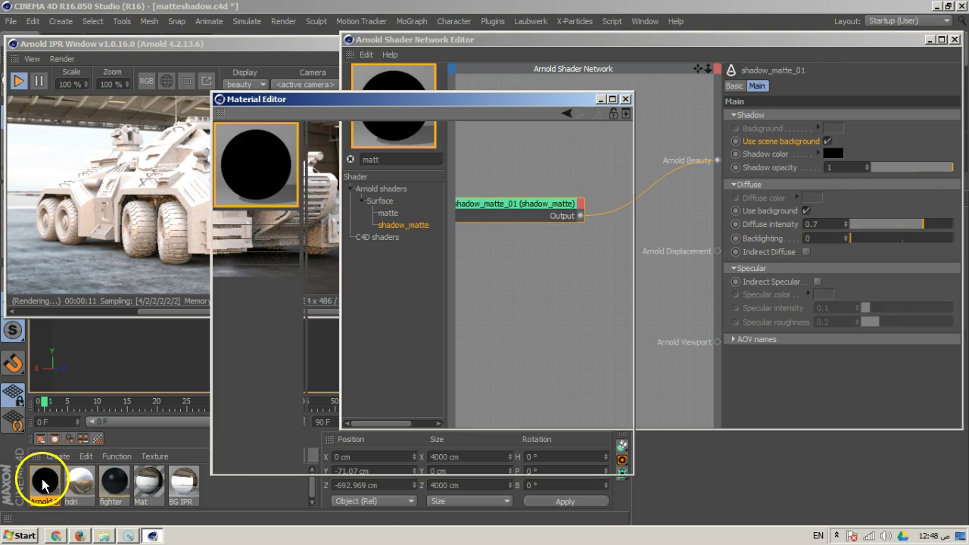
click(626, 99)
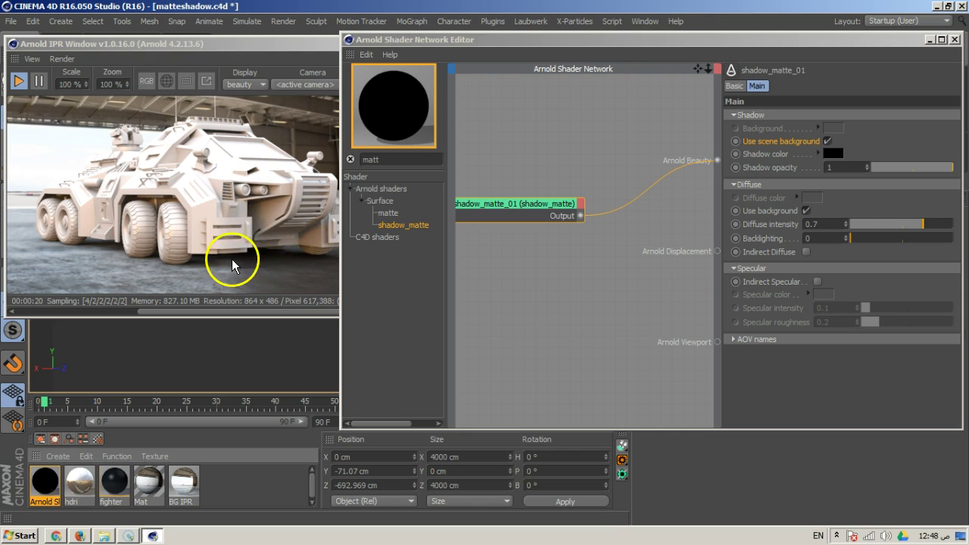
drag(928, 235, 959, 221)
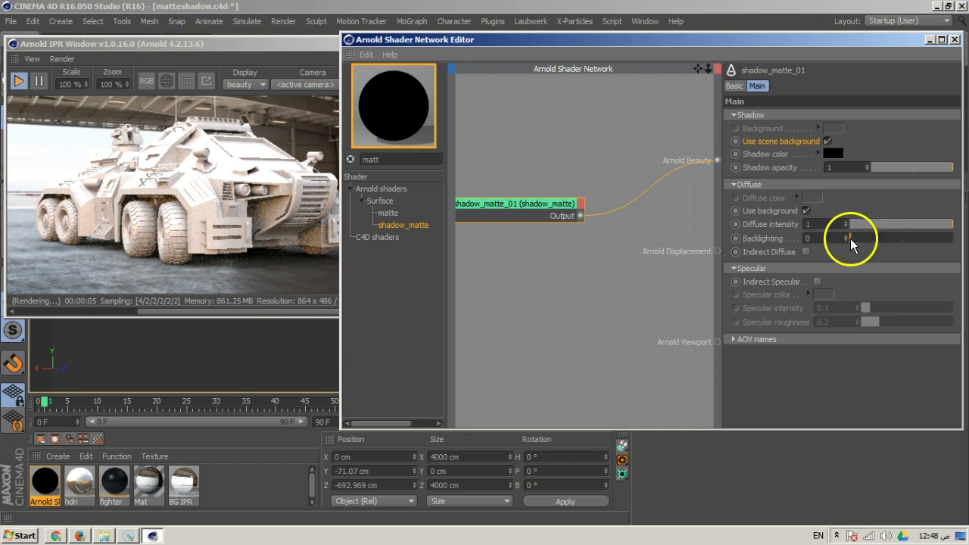
mouse_move(930, 222)
mouse_down()
mouse_move(912, 226)
mouse_move(920, 226)
mouse_up()
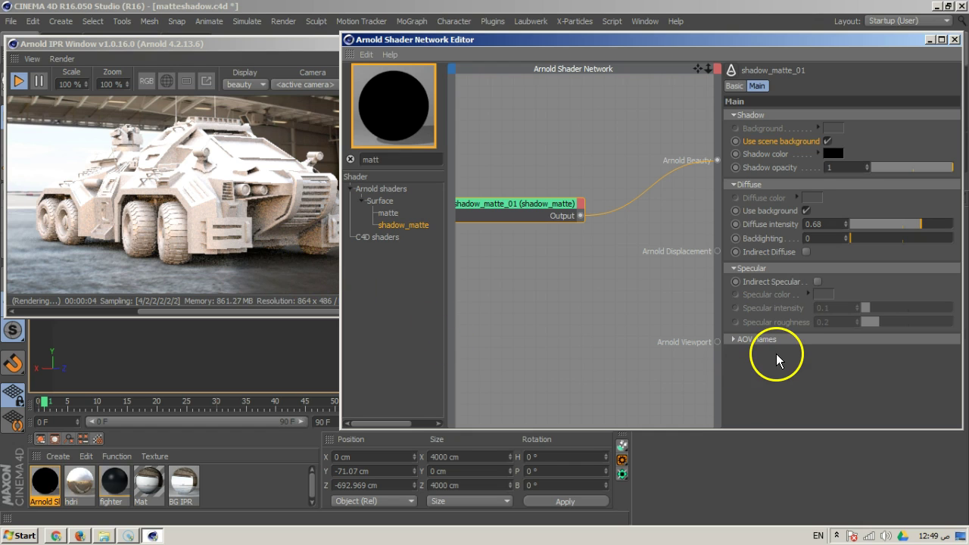
click(807, 252)
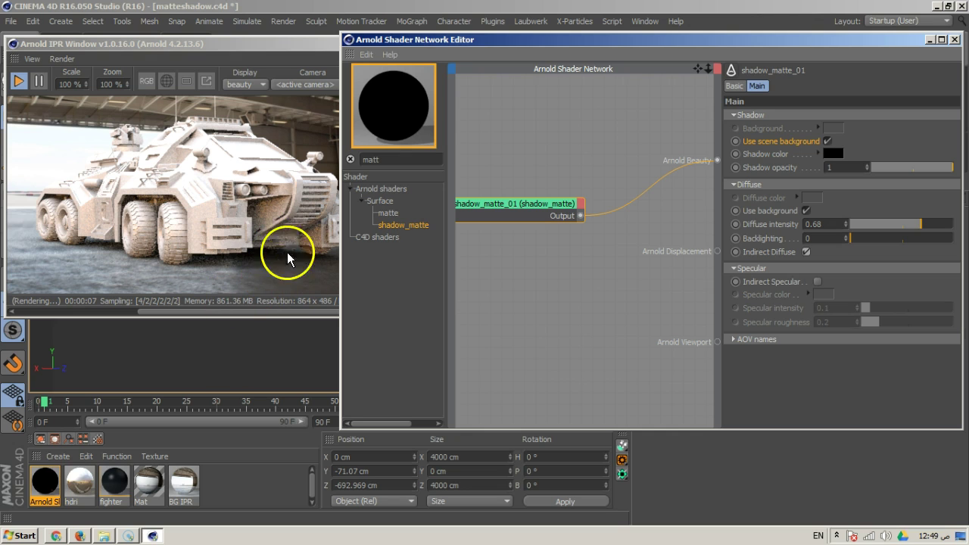
Select the Arnold skydome light and rearrange the network editor and IPR windows to uncover the main toolbar
drag(607, 43, 232, 184)
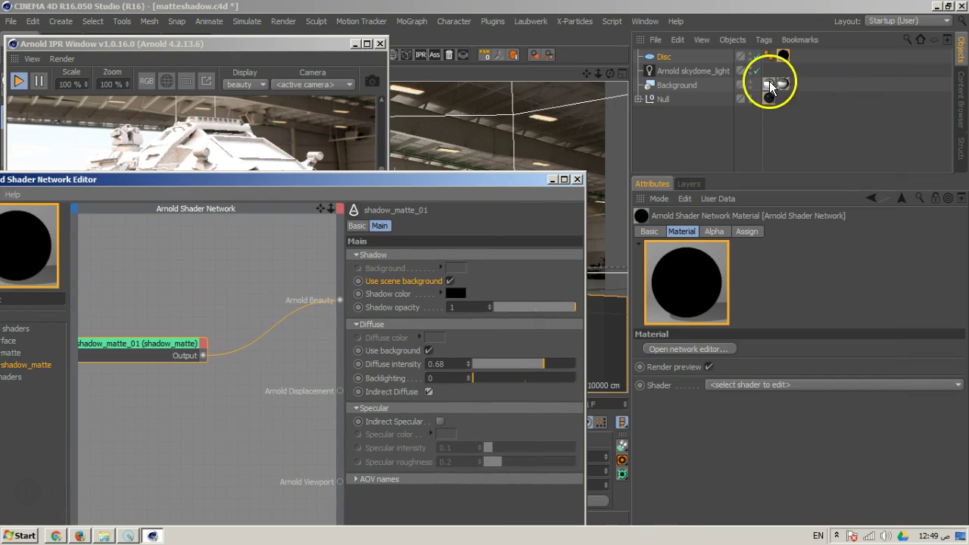
click(768, 73)
drag(313, 182, 671, 33)
drag(480, 35, 499, 47)
drag(303, 45, 254, 143)
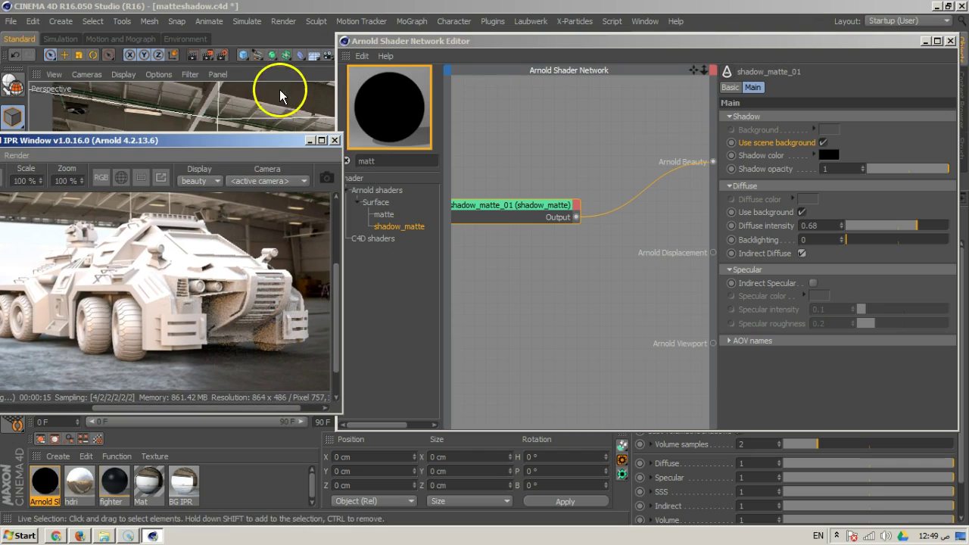
Set Camera (AA) samples to 3 in the Arnold Renderer settings and close the render settings
click(223, 55)
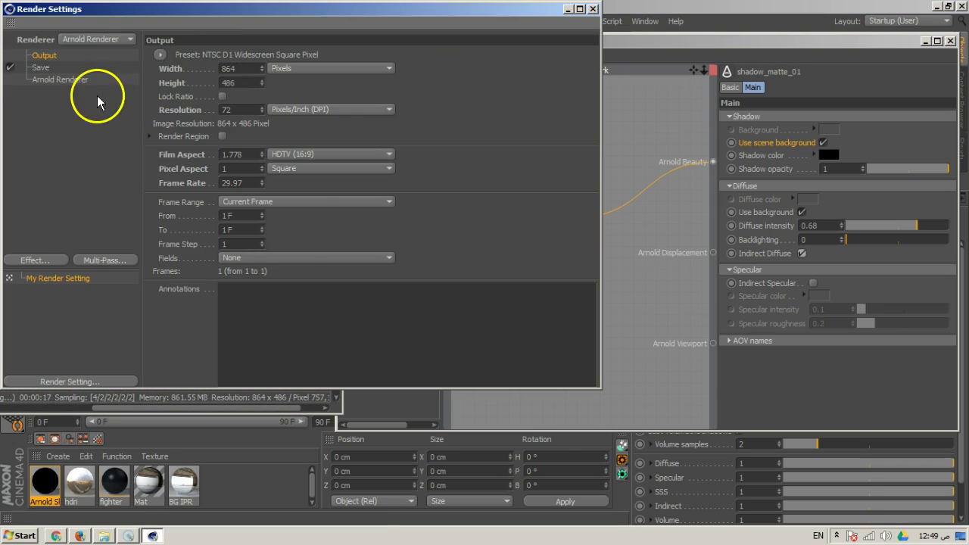
click(76, 80)
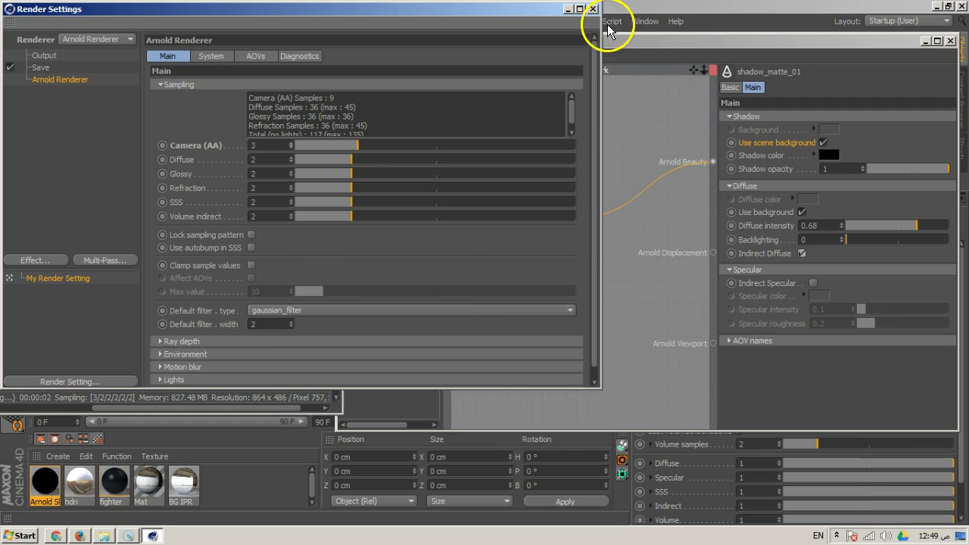
click(592, 9)
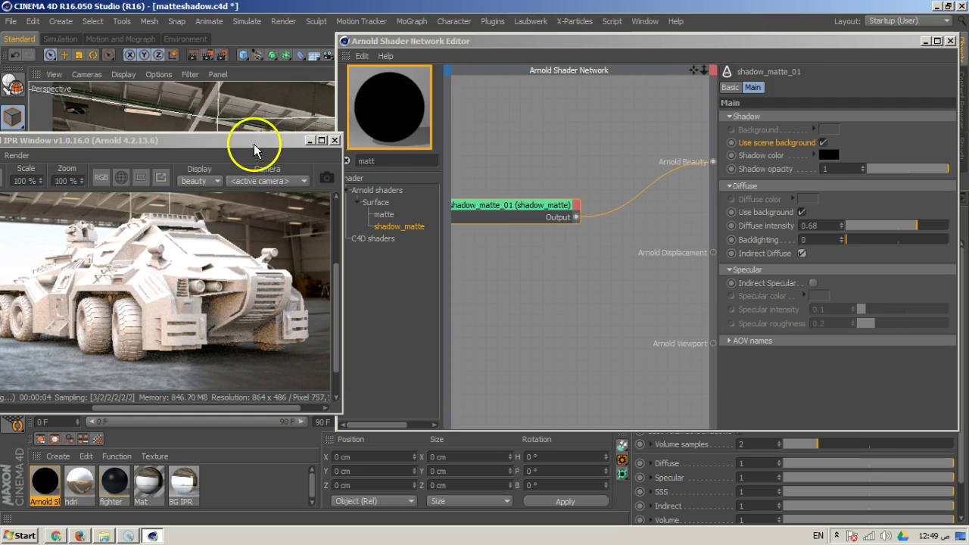
Move the IPR window beside the network editor and enable Indirect Specular on the shadow_matte shader
drag(253, 143, 341, 65)
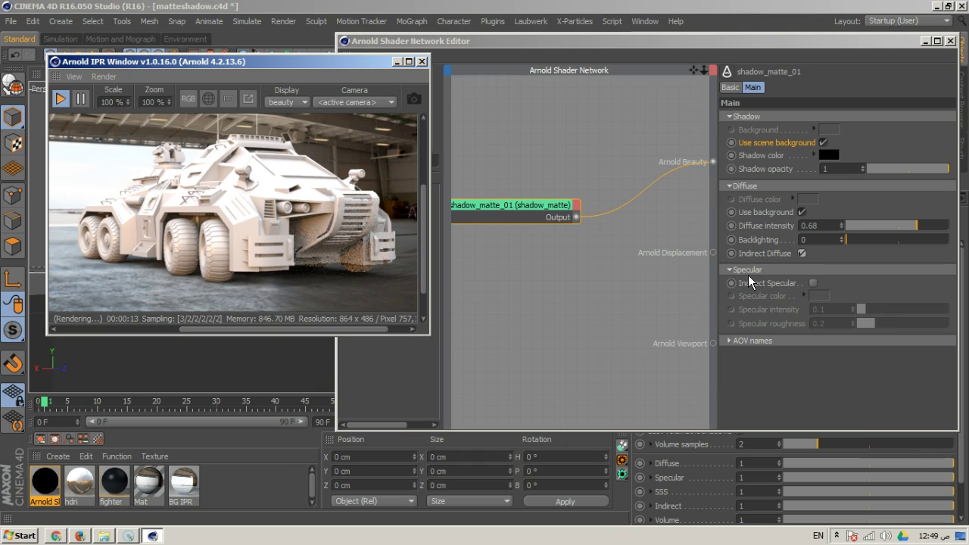
click(816, 285)
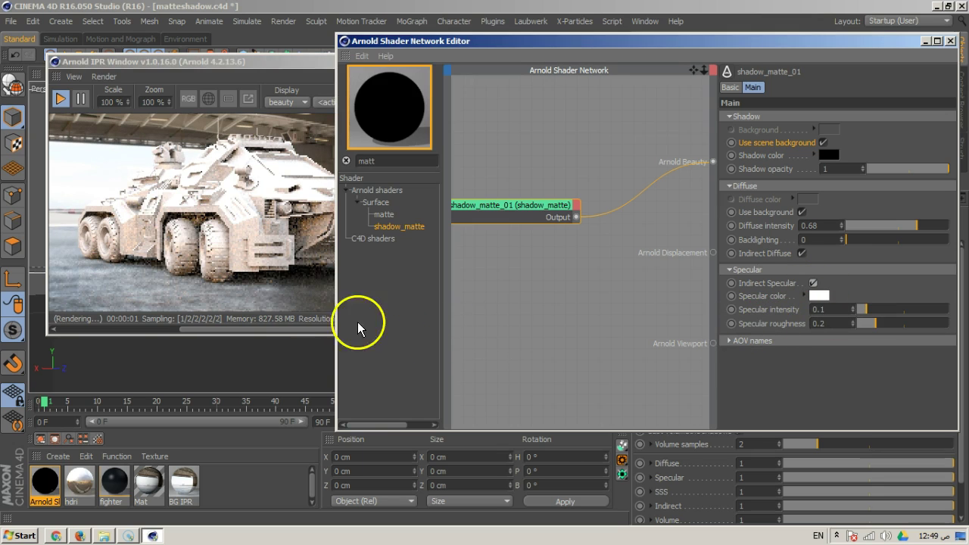
Enlarge the IPR window, set the shadow_matte shader's diffuse intensity to 0.47, and disable Indirect Diffuse
click(287, 302)
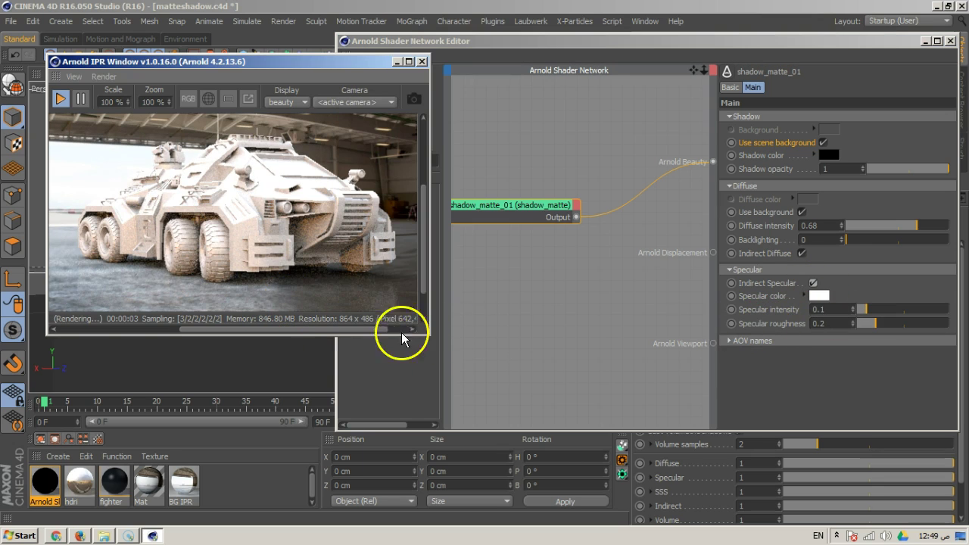
drag(429, 338, 558, 431)
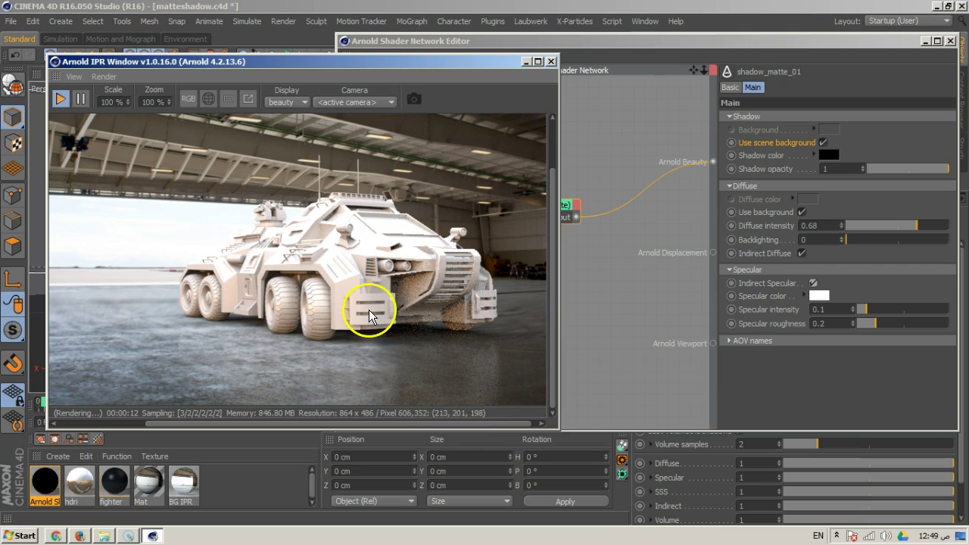
drag(921, 223, 894, 224)
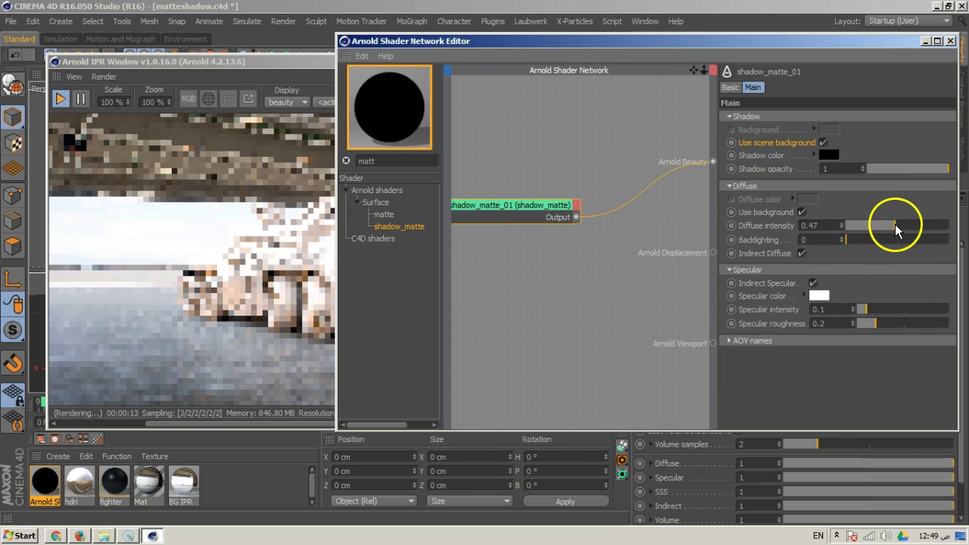
click(805, 254)
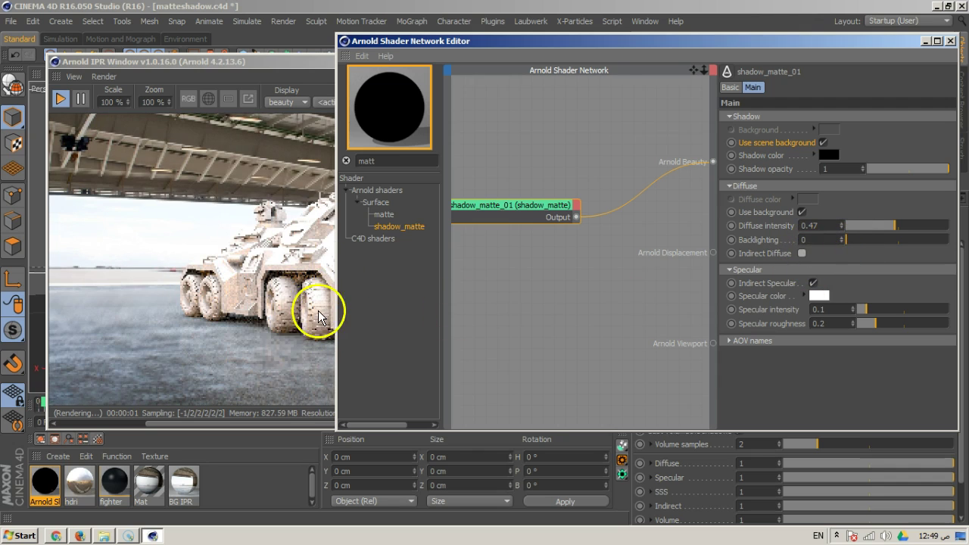
click(288, 74)
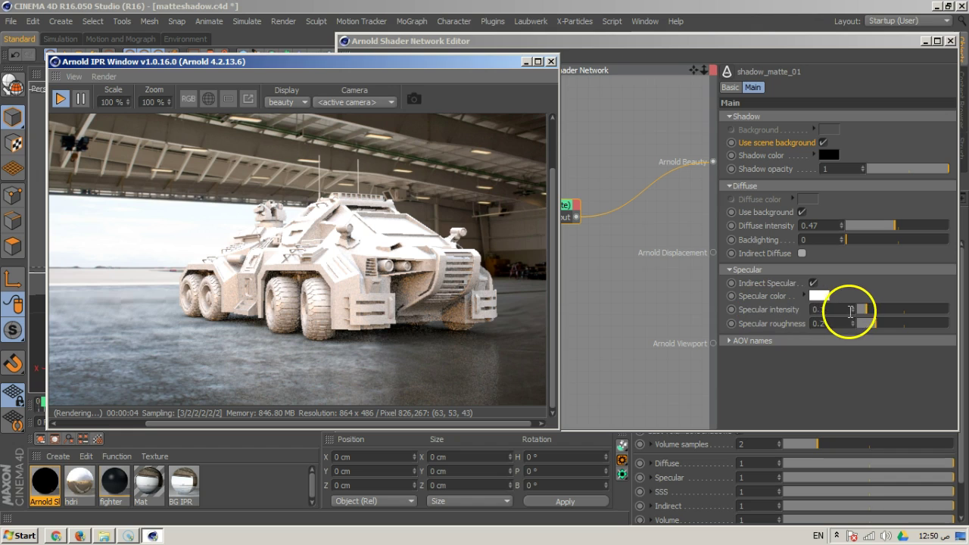
Set the shadow_matte specular intensity to 0.91 and check the floor reflections in the IPR render
drag(851, 310, 887, 309)
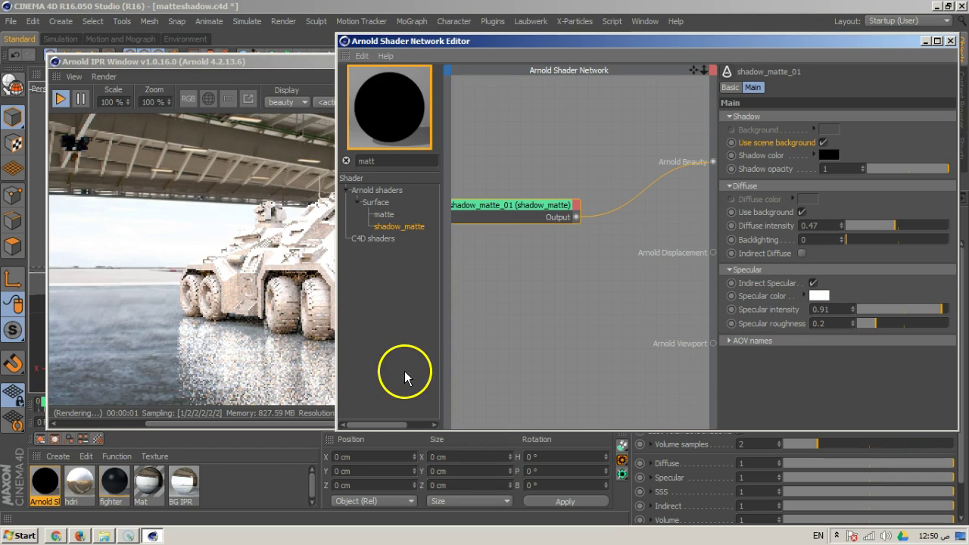
click(260, 67)
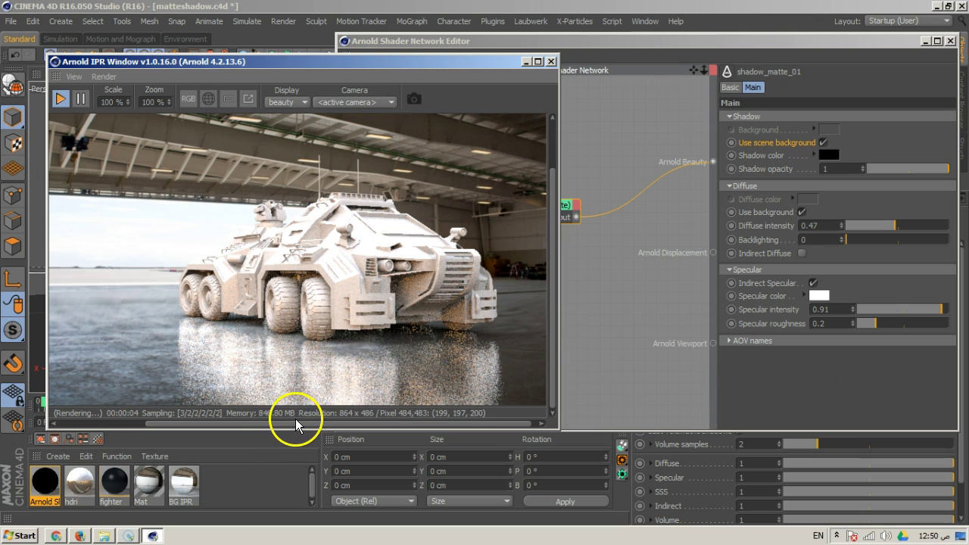
drag(297, 425, 231, 425)
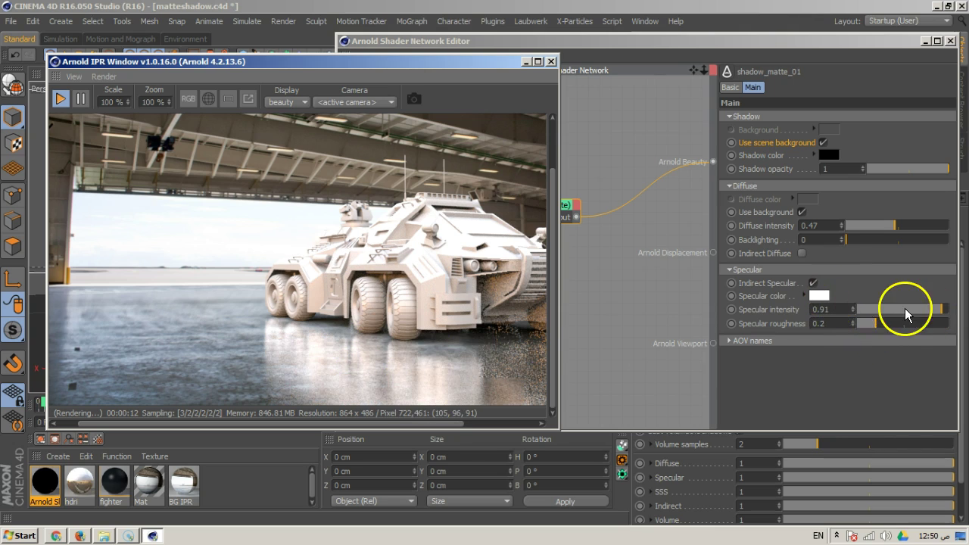
Sample the specular color of the shadow_matte shader from the hangar floor in the render, giving RGB 180, 187, 199
click(822, 296)
click(761, 344)
click(121, 293)
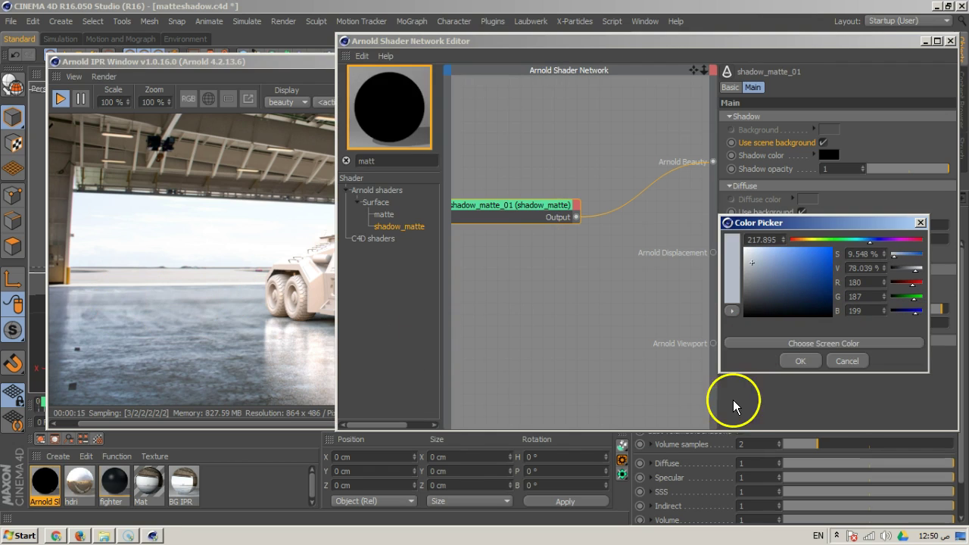
click(801, 362)
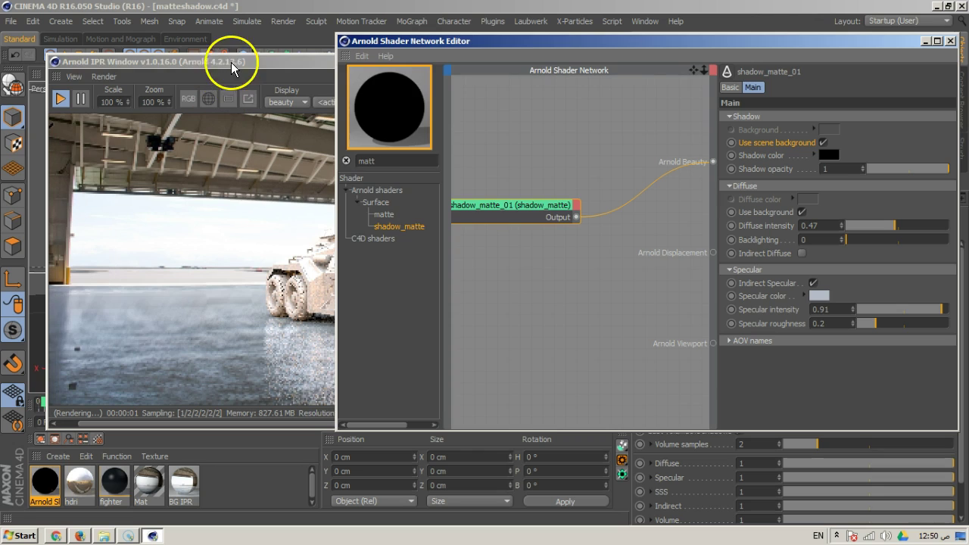
click(234, 64)
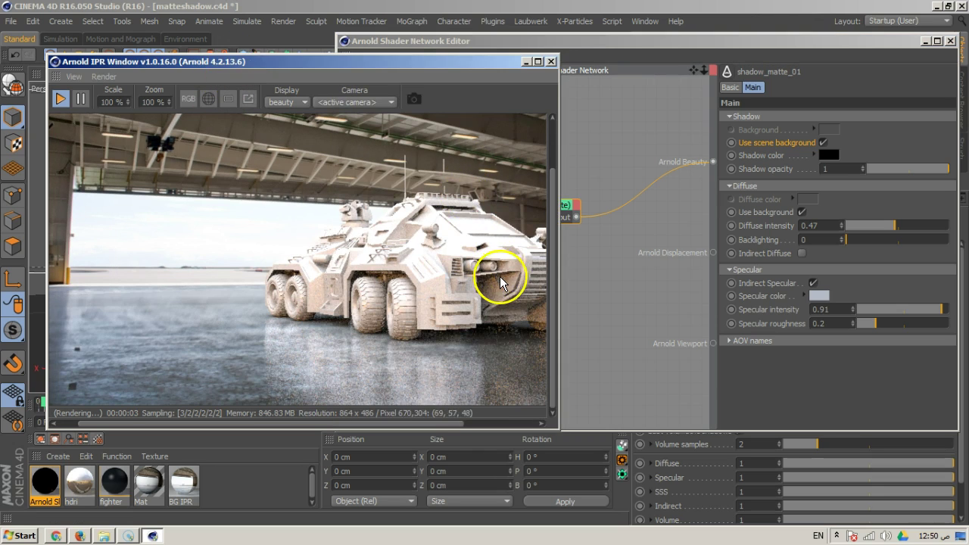
Set the shadow_matte specular intensity to 0.56 and specular roughness to 0.45, checking the floor in the IPR render
drag(940, 309, 909, 308)
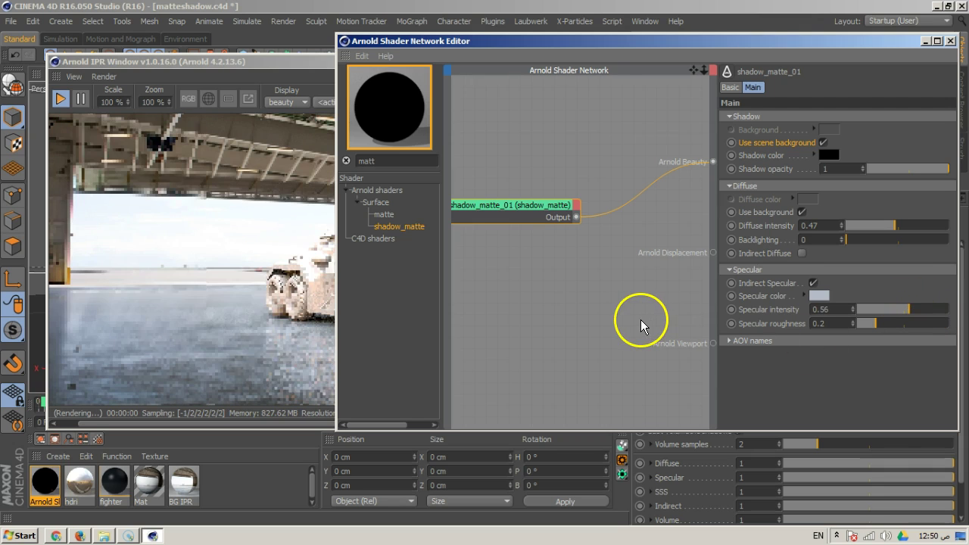
click(295, 73)
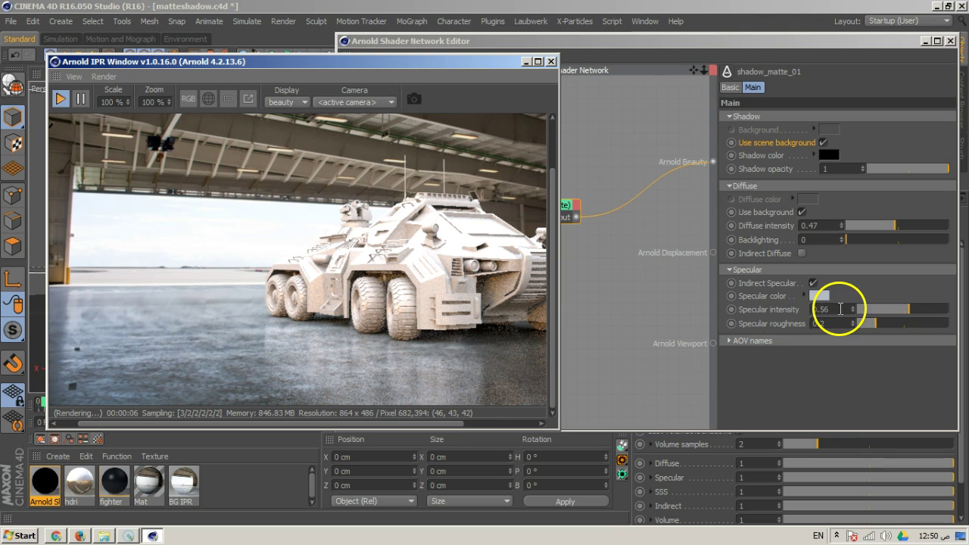
drag(873, 322, 899, 321)
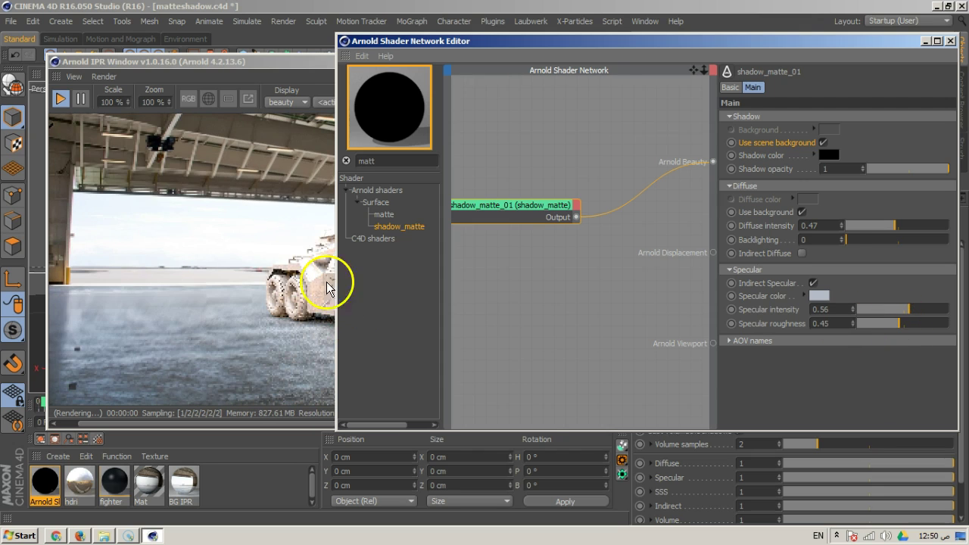
click(268, 66)
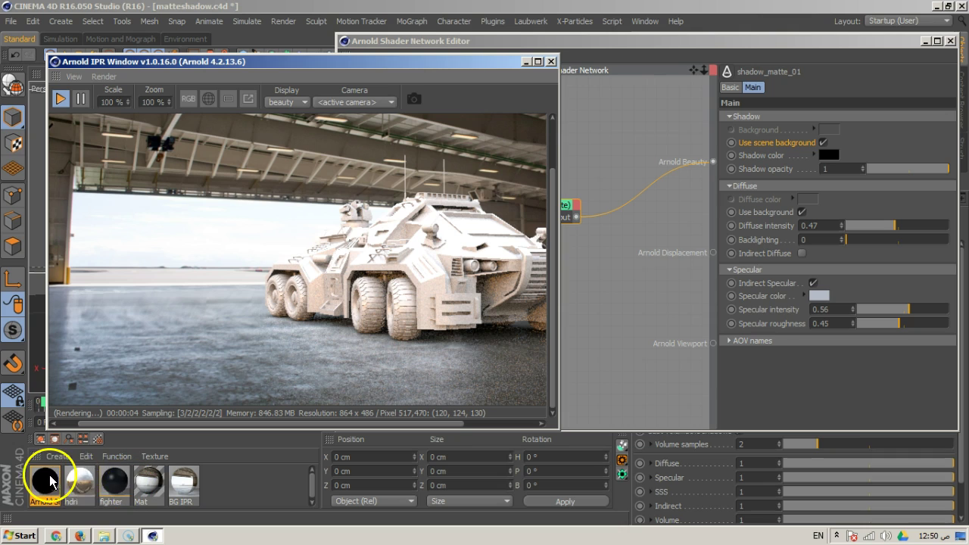
Change the fighter material's diffuse color to dark blue, RGB 37, 43, 52, and bring the IPR render forward
double_click(108, 479)
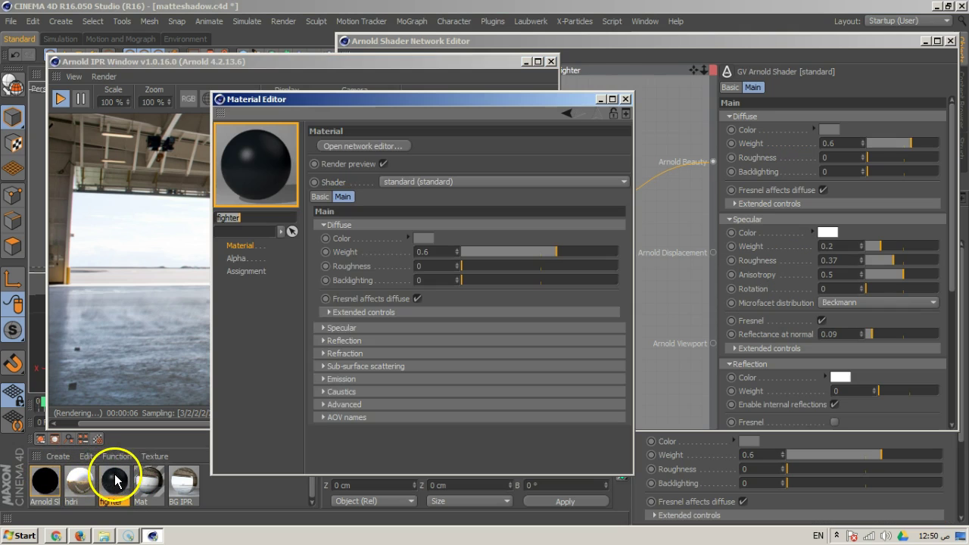
click(417, 239)
click(360, 248)
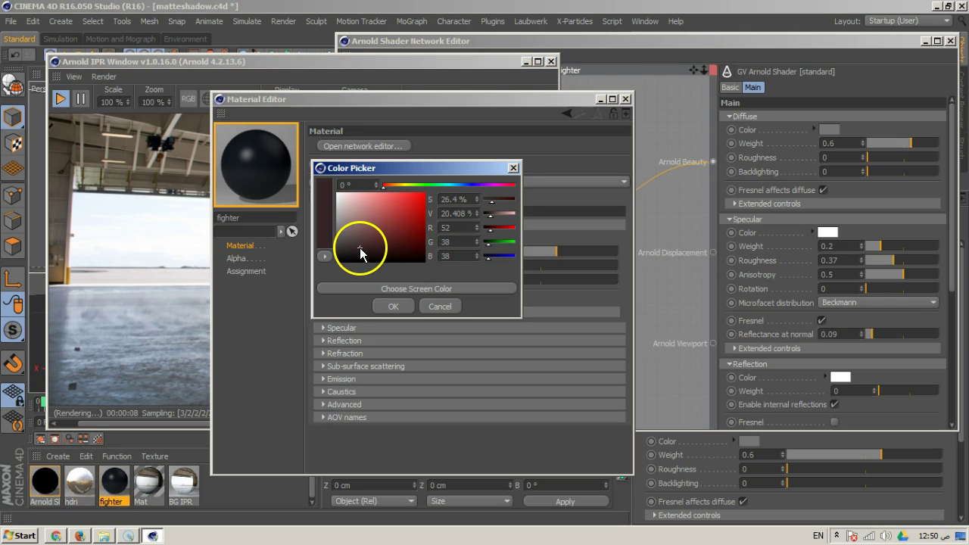
click(462, 185)
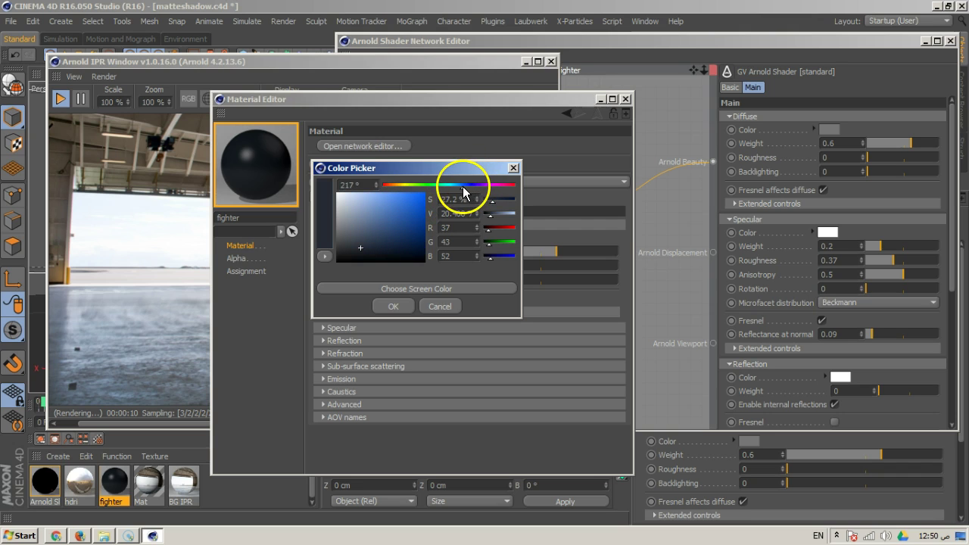
click(392, 307)
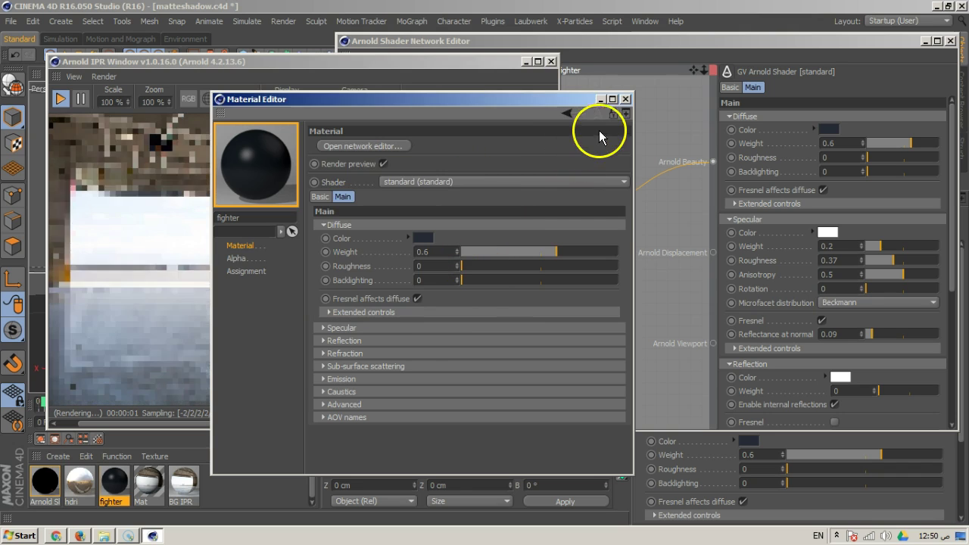
click(626, 99)
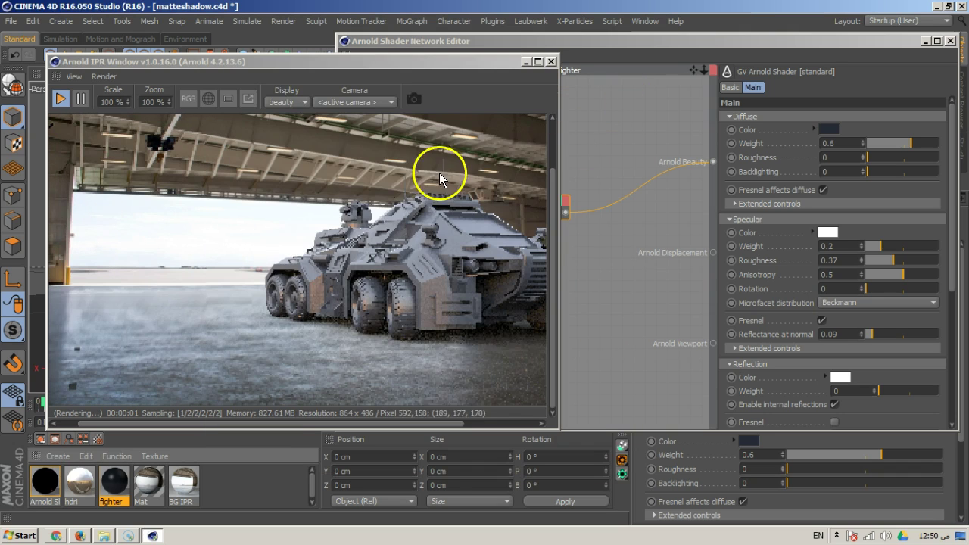
click(300, 65)
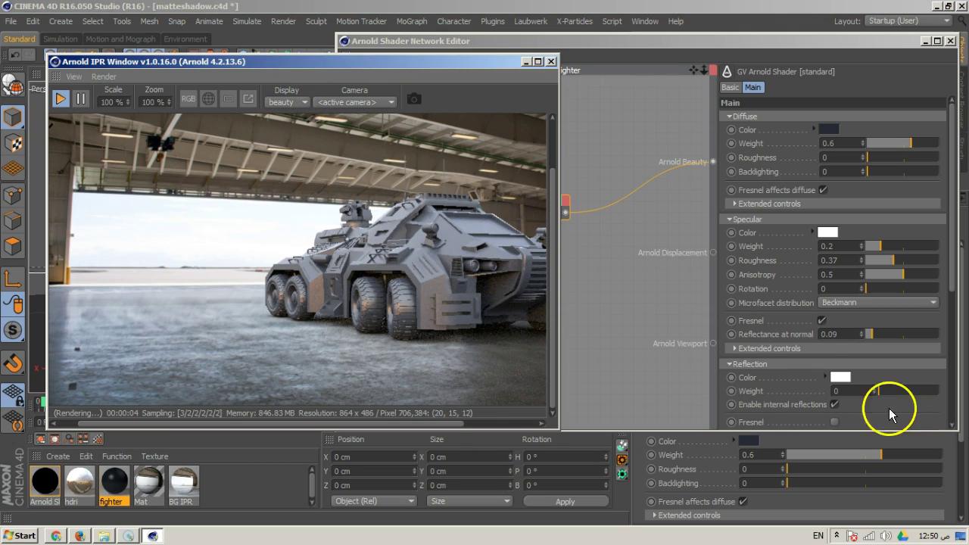
Return to the shadow matte material and set its specular intensity to 0.73
double_click(60, 473)
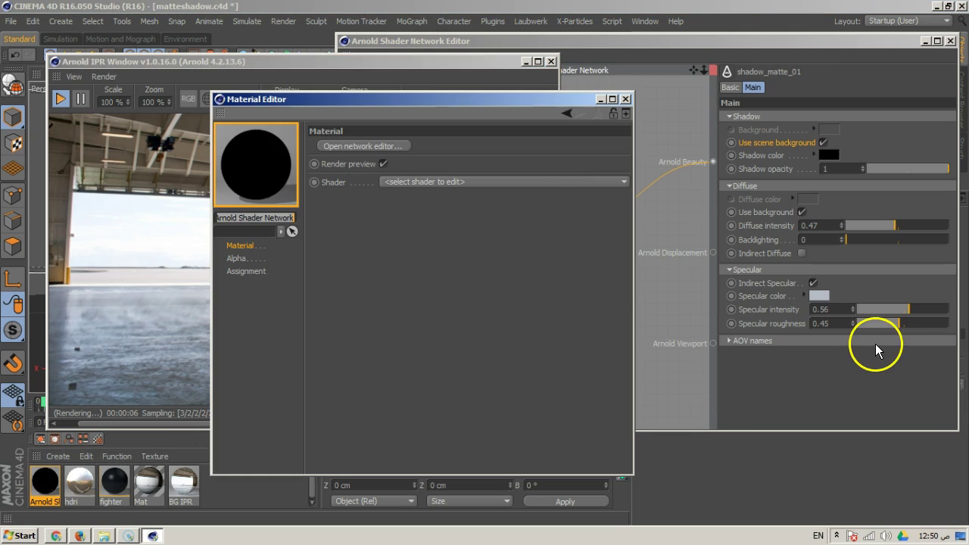
click(625, 99)
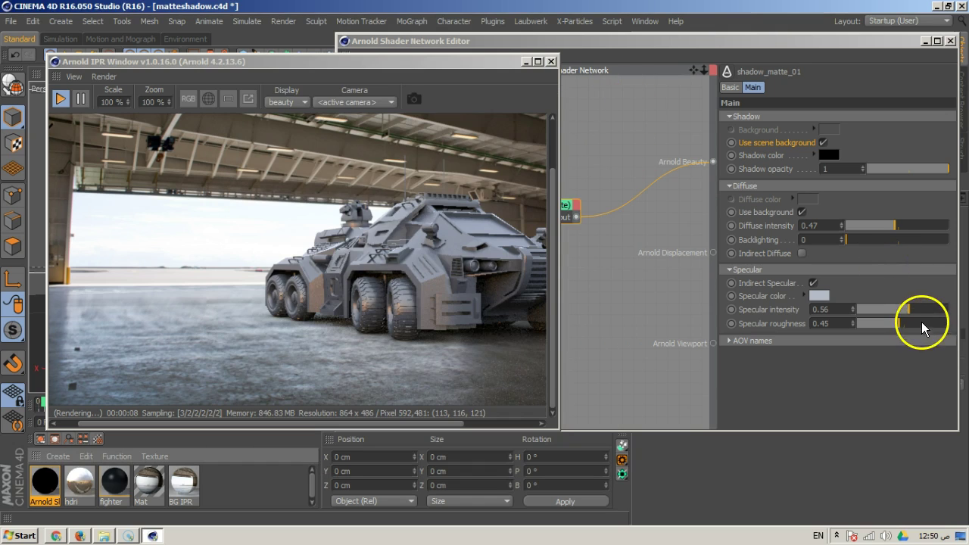
drag(907, 306, 925, 309)
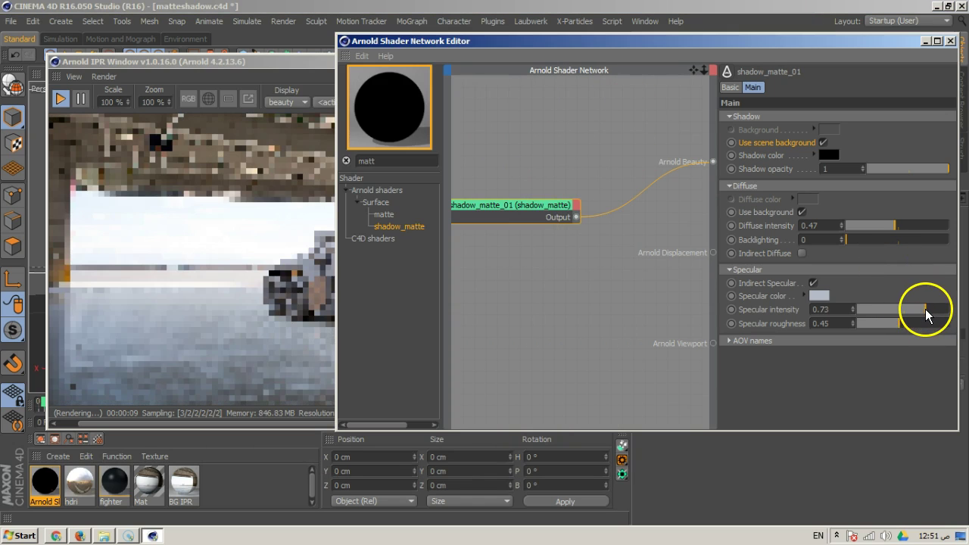
click(298, 61)
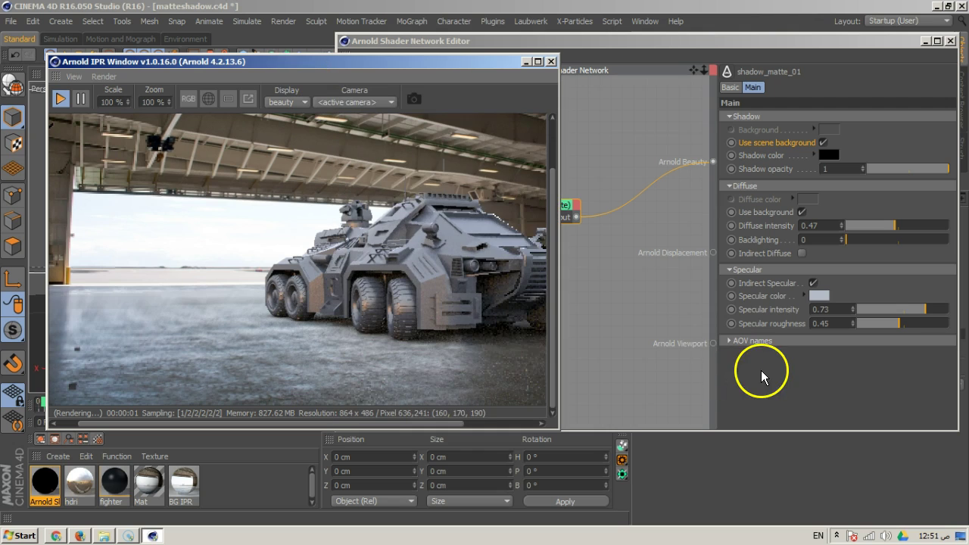
Set the shadow_matte specular roughness to 0.29 and enlarge the IPR window to inspect the vehicle on the hangar floor
drag(895, 325, 884, 324)
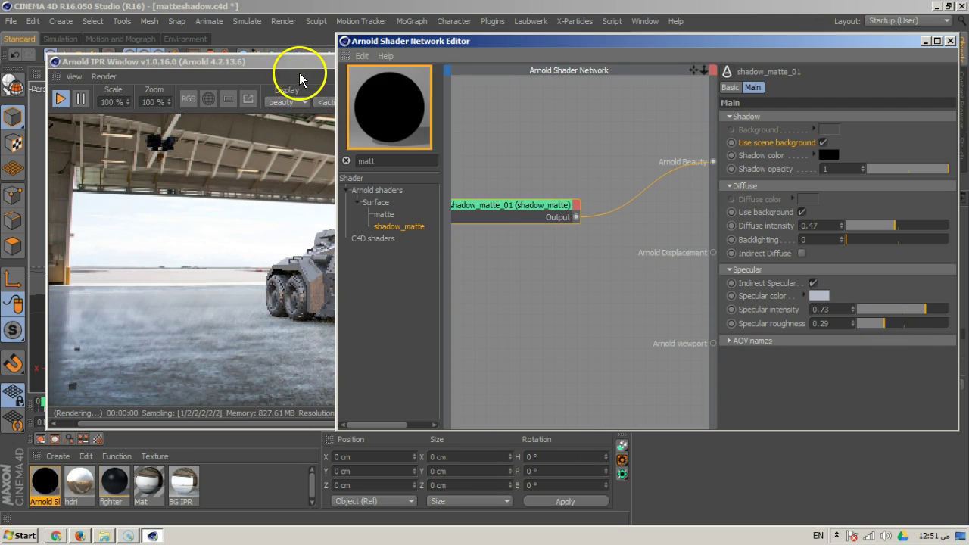
click(298, 69)
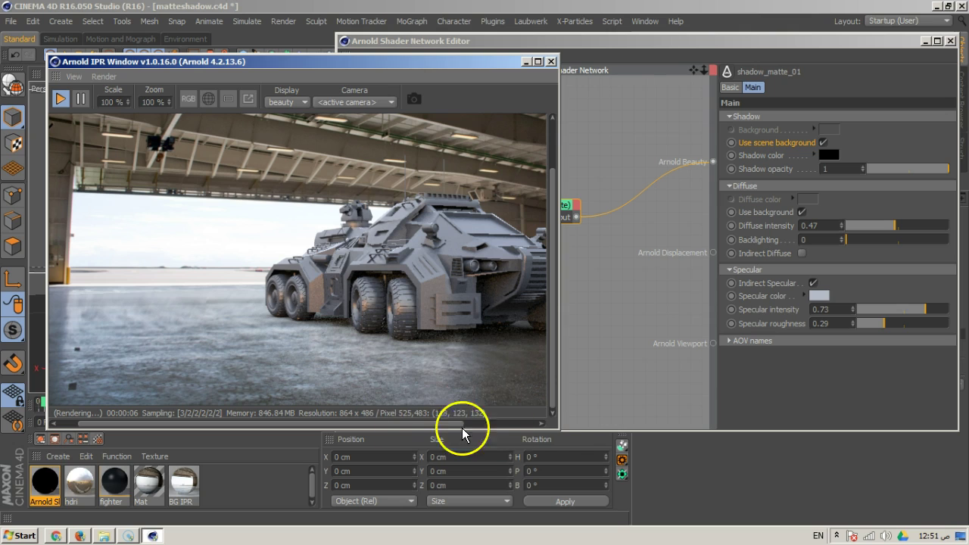
drag(558, 429, 659, 471)
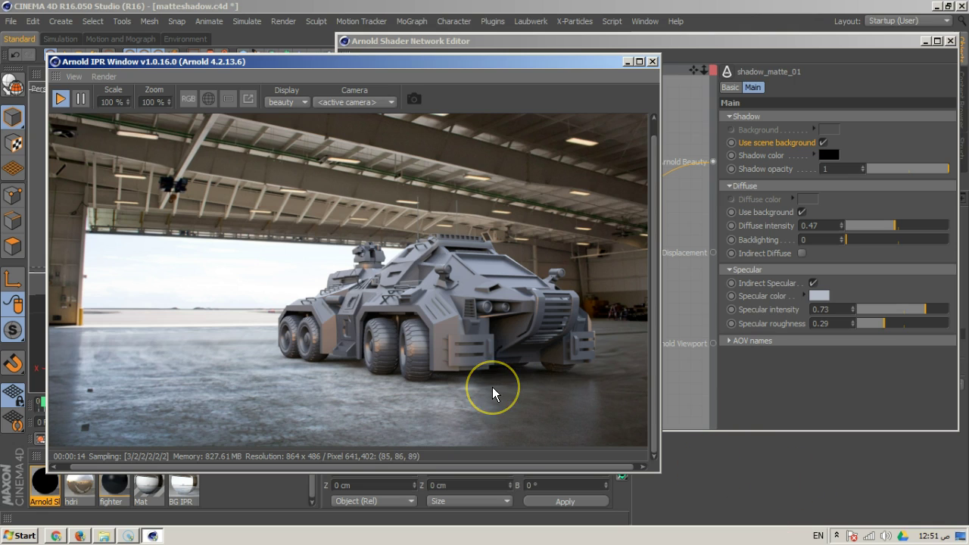
mouse_move(492, 393)
mouse_down()
mouse_move(492, 322)
mouse_move(479, 344)
mouse_up()
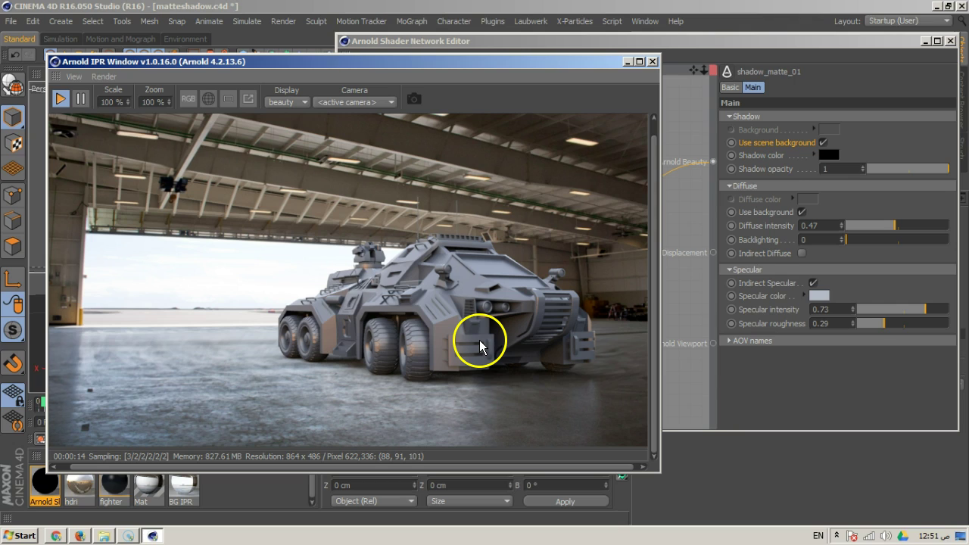